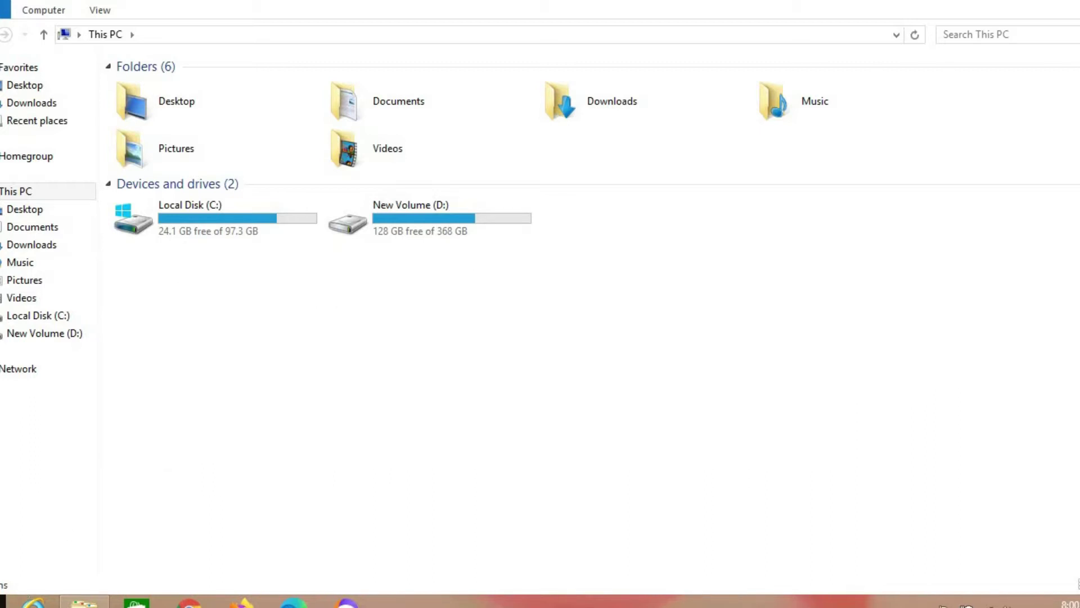
Launch Excel 2013, dismiss the activation wizard and create a blank workbook
{"action": "key", "text": "super"}
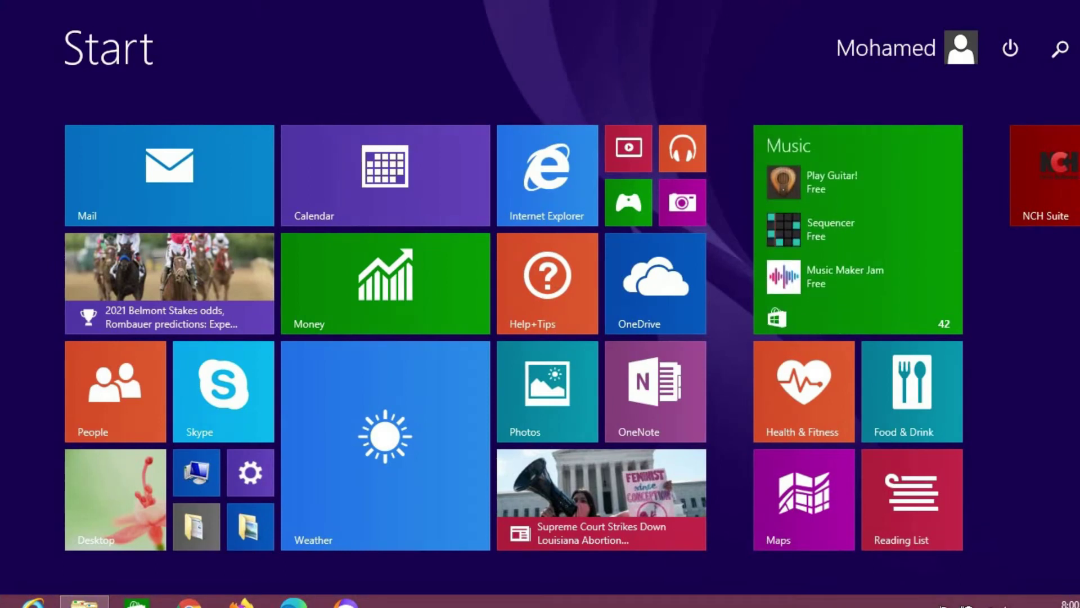
{"action": "type", "text": "excel 2013"}
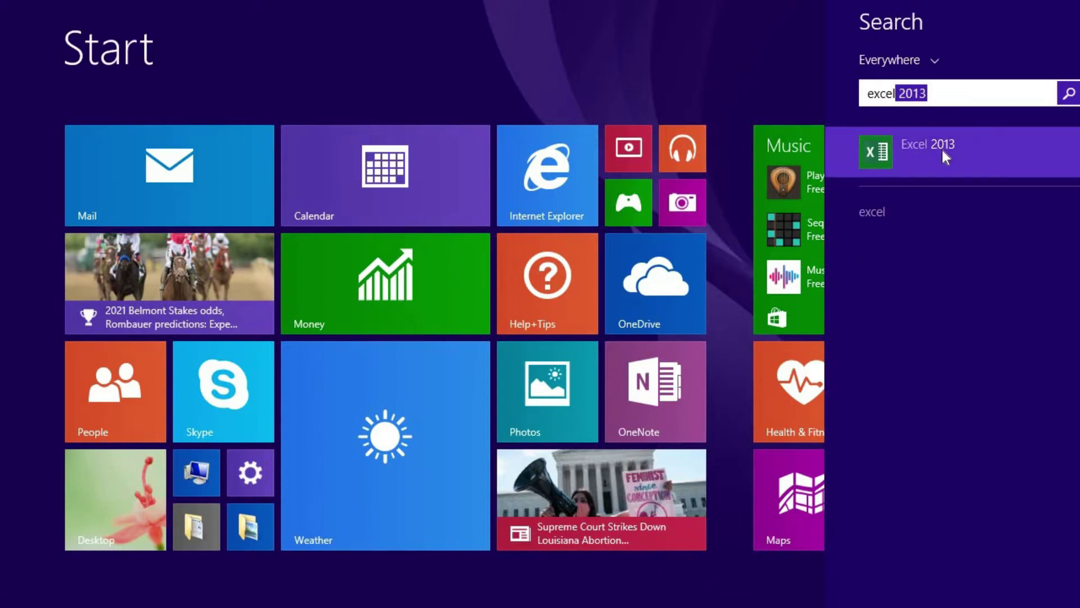
{"action": "left_click", "coordinate": [965, 151]}
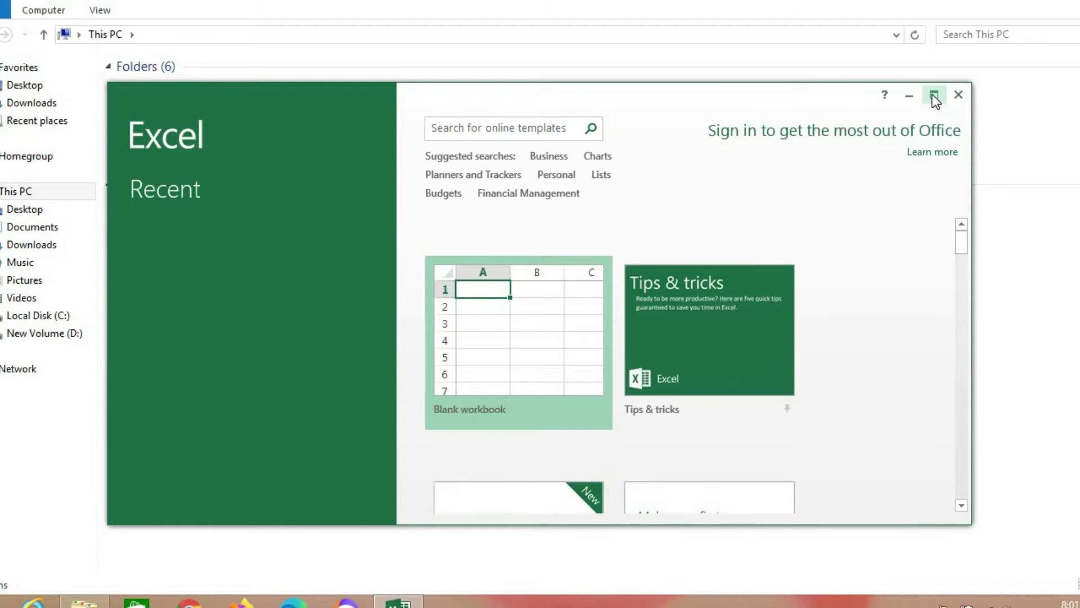
{"action": "left_click", "coordinate": [934, 96]}
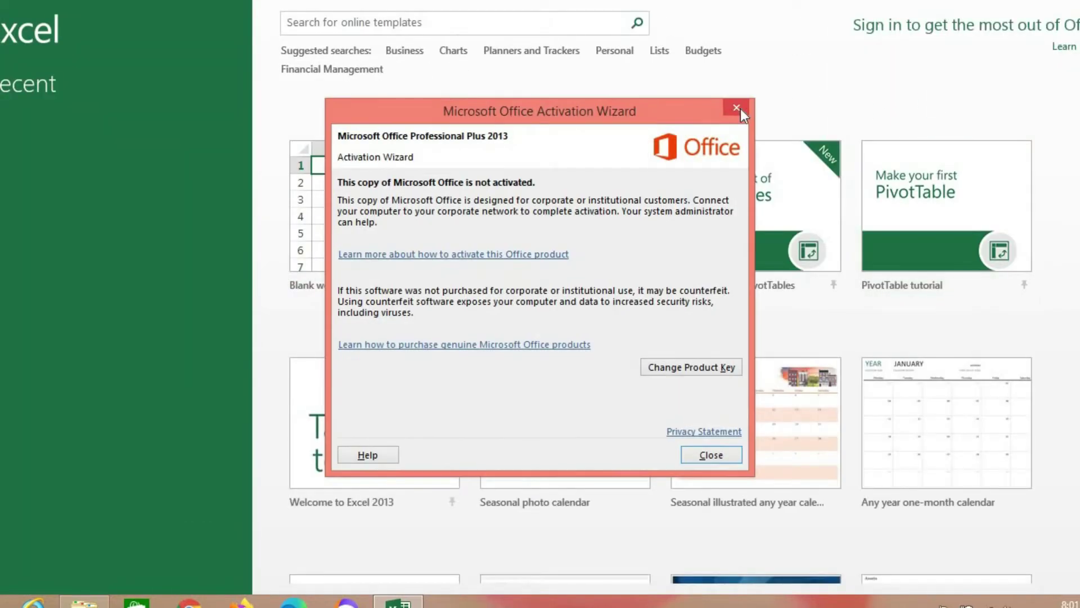
{"action": "left_click", "coordinate": [740, 109]}
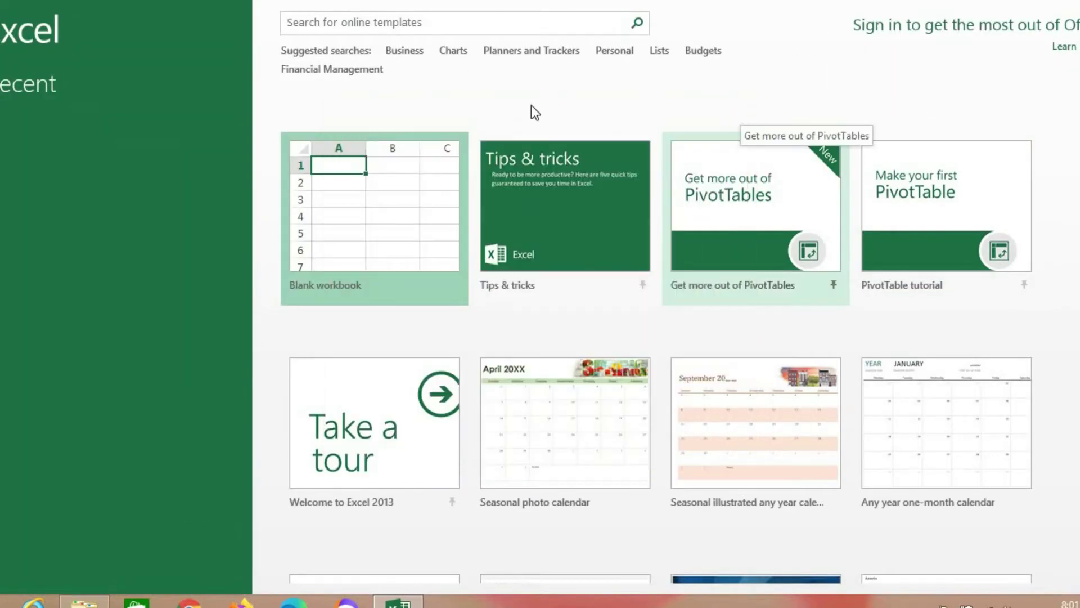
{"action": "left_click", "coordinate": [386, 209]}
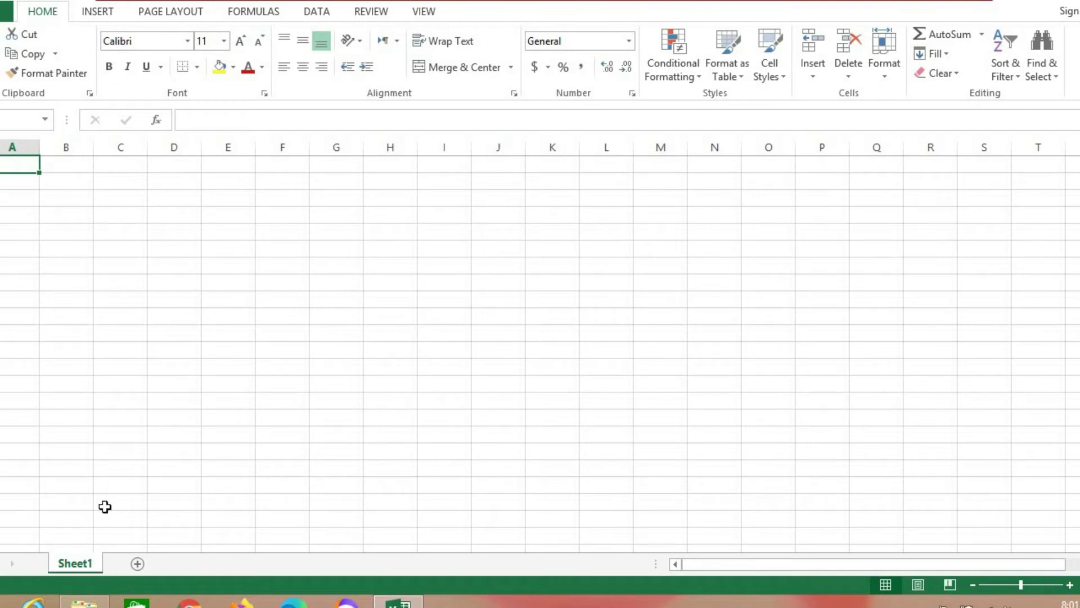
Rename the Sheet1 worksheet as "Grade 6"
{"action": "right_click", "coordinate": [80, 564]}
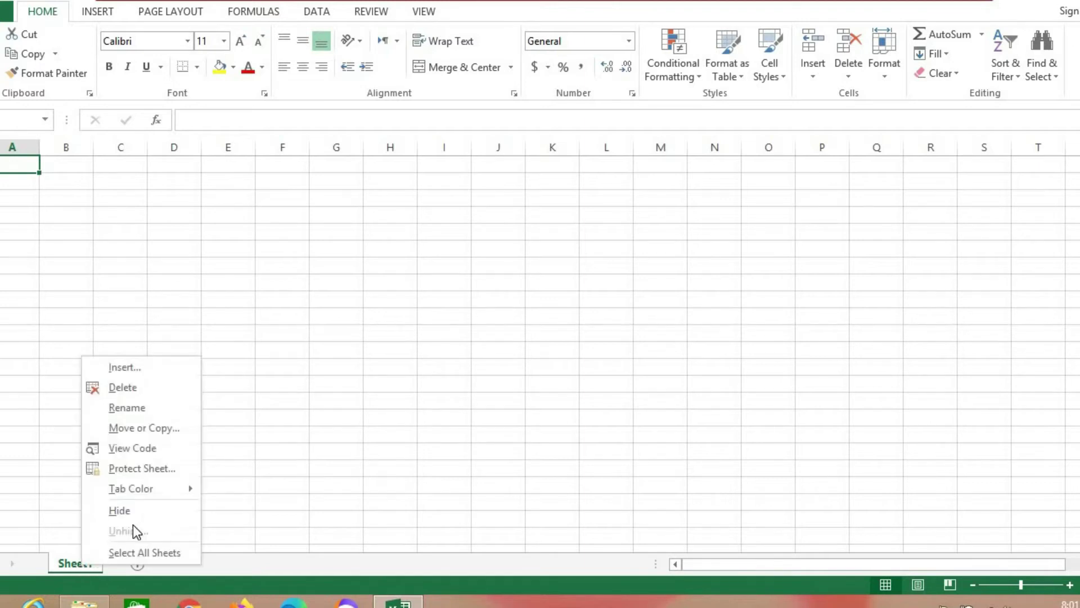
{"action": "left_click", "coordinate": [72, 566]}
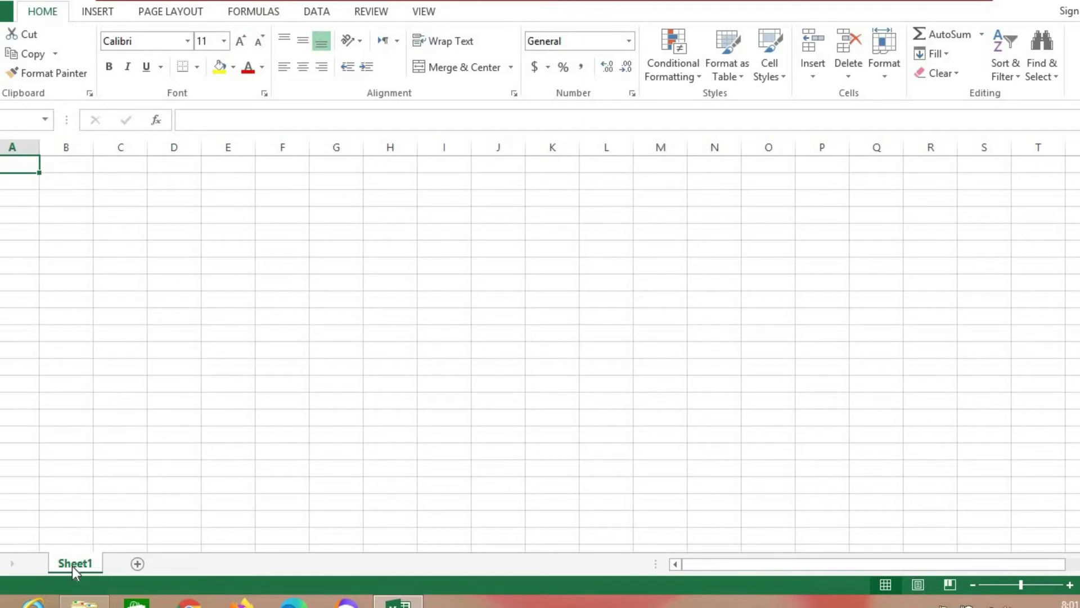
{"action": "right_click", "coordinate": [72, 565]}
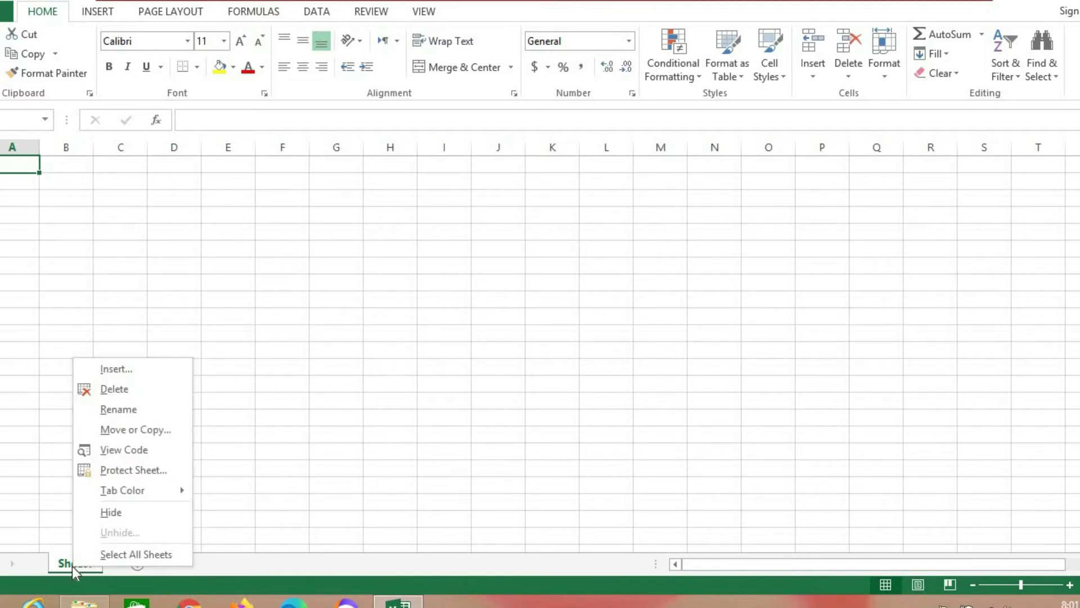
{"action": "left_click", "coordinate": [138, 406]}
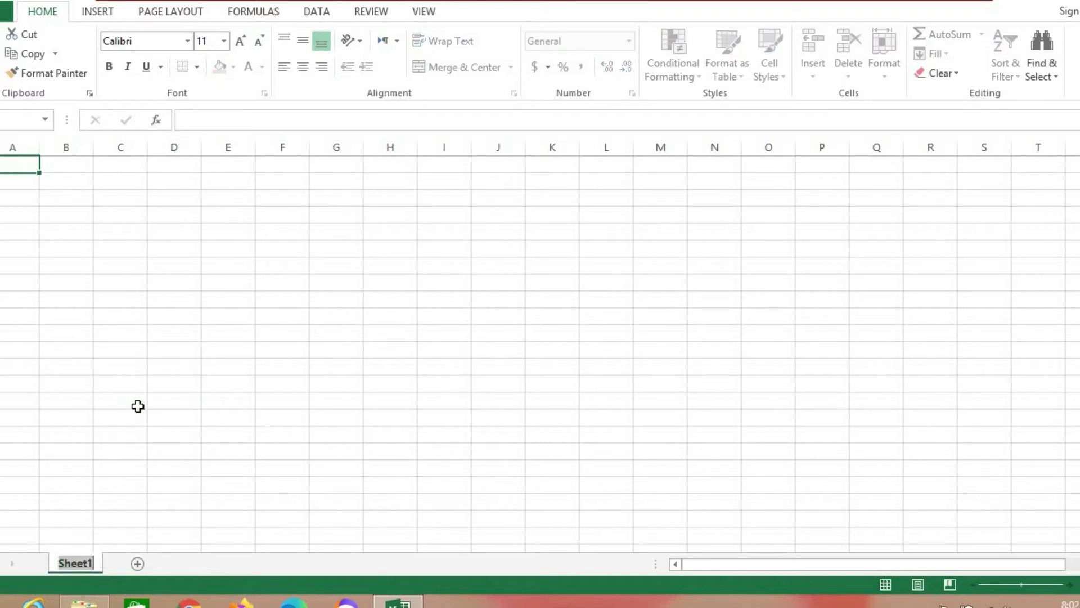
{"action": "type", "text": "Grade 6"}
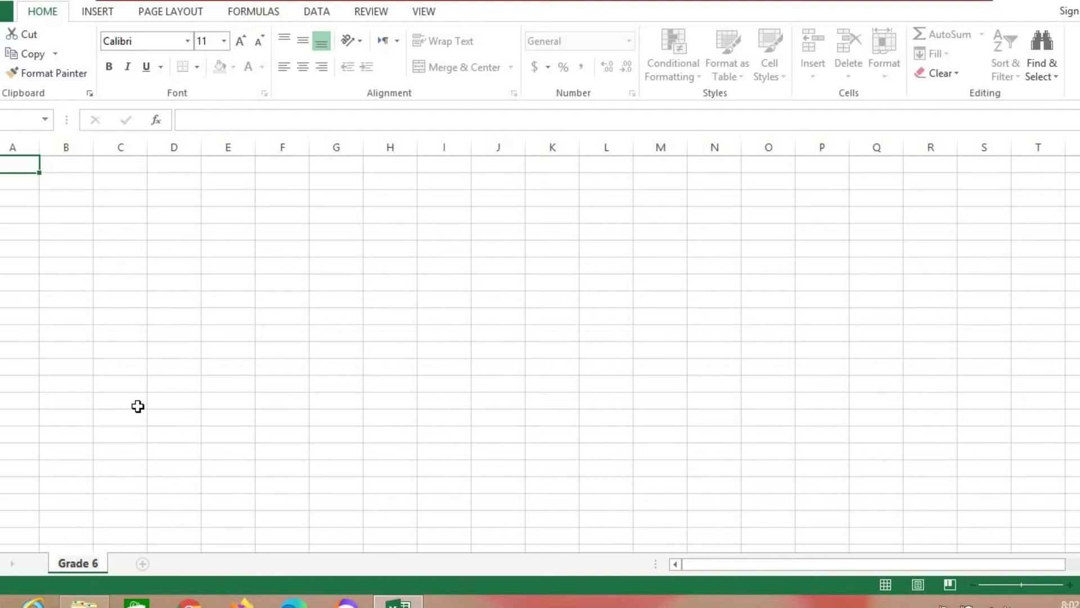
{"action": "key", "text": "Return"}
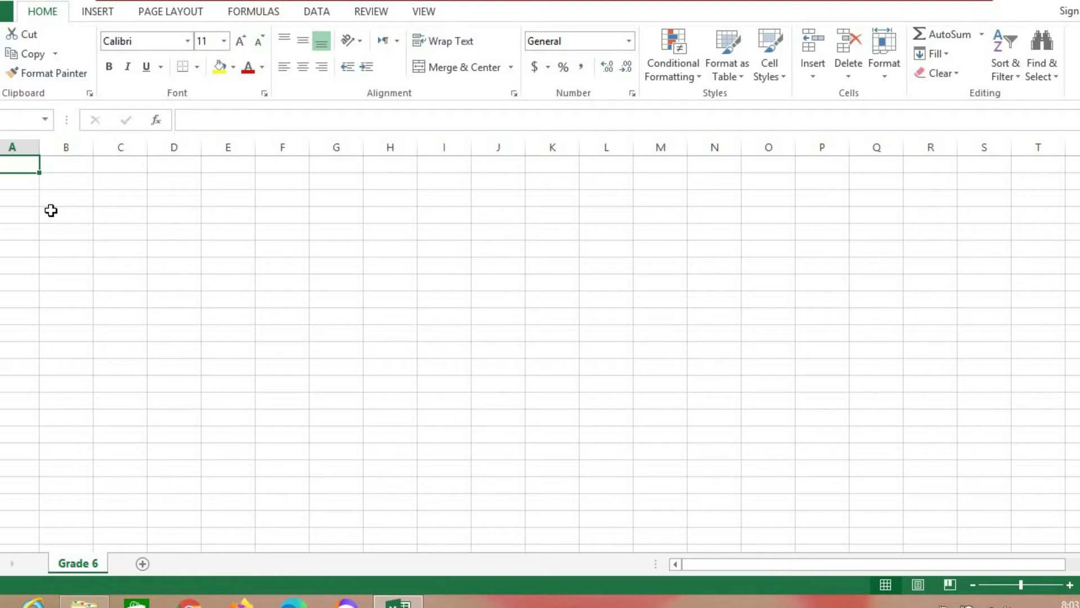
Enter the heading "Serial" in cell B1 and the number 1 in the cell below it
{"action": "key", "text": "Right"}
{"action": "key", "text": "F2"}
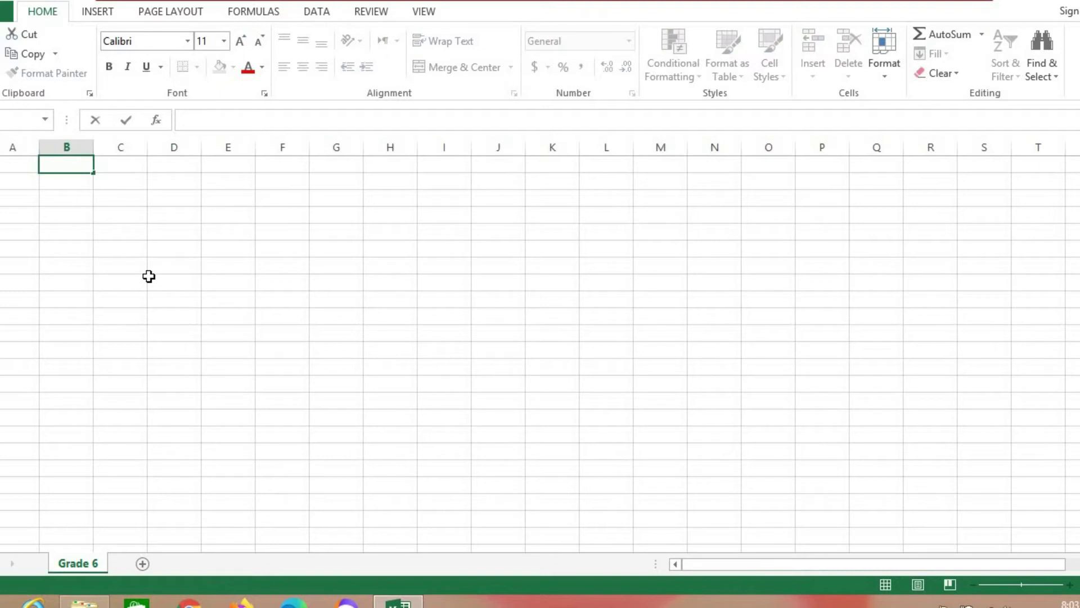
{"action": "type", "text": "Serial"}
{"action": "key", "text": "Return"}
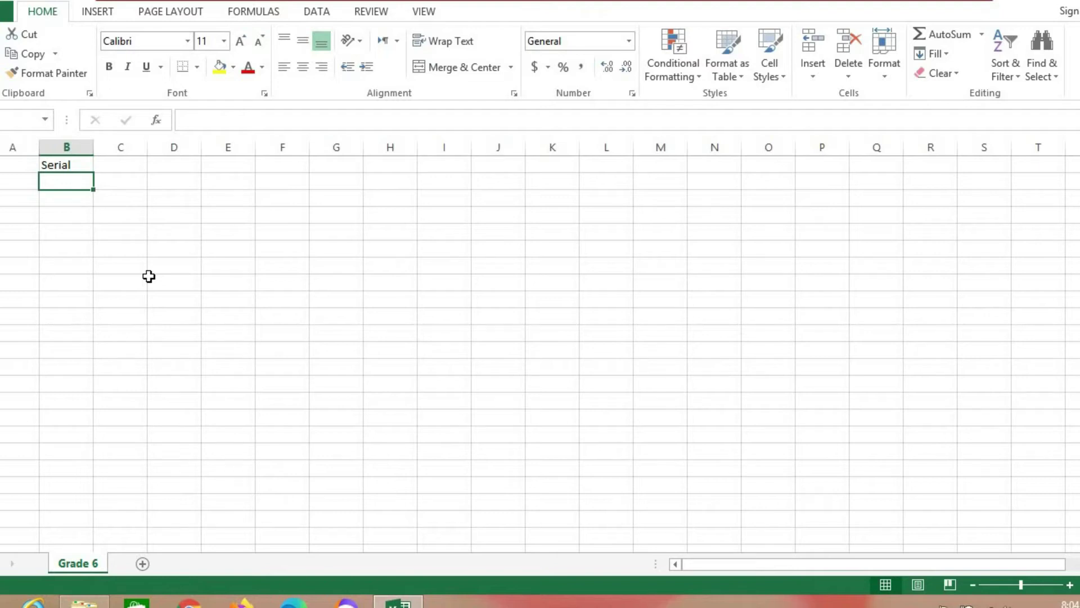
{"action": "type", "text": "1"}
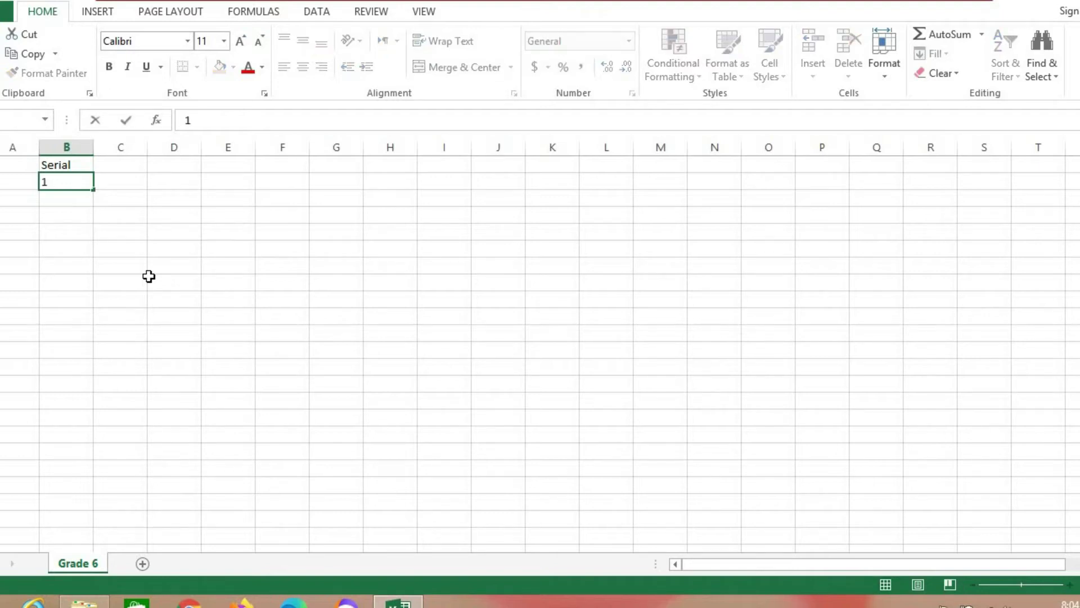
{"action": "key", "text": "Return"}
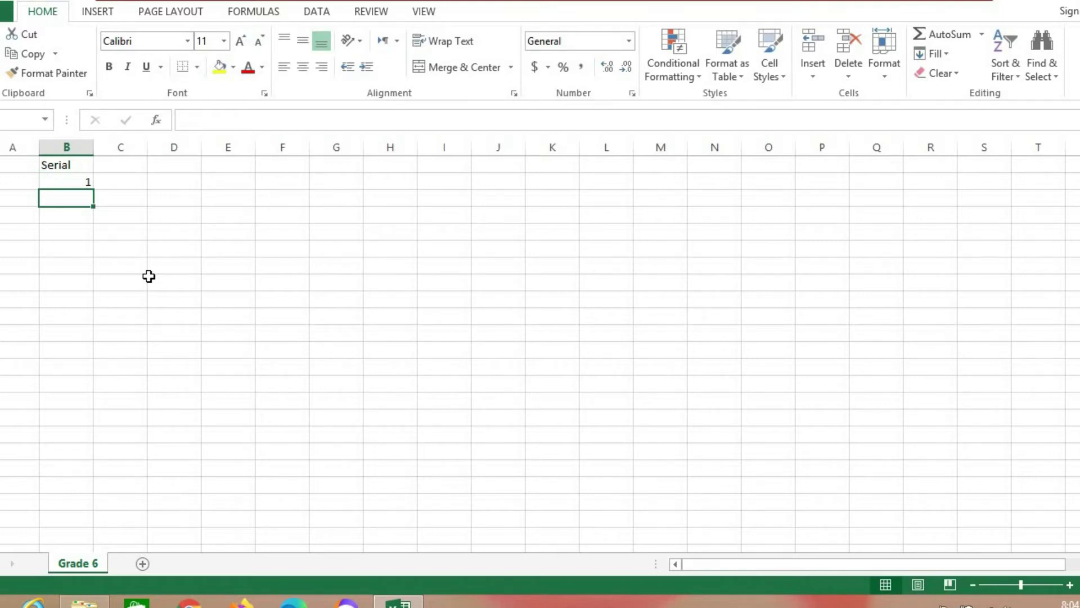
Enter the numbers 2 to 5 in cells B3 to B6, one per row
{"action": "type", "text": "2"}
{"action": "key", "text": "Return"}
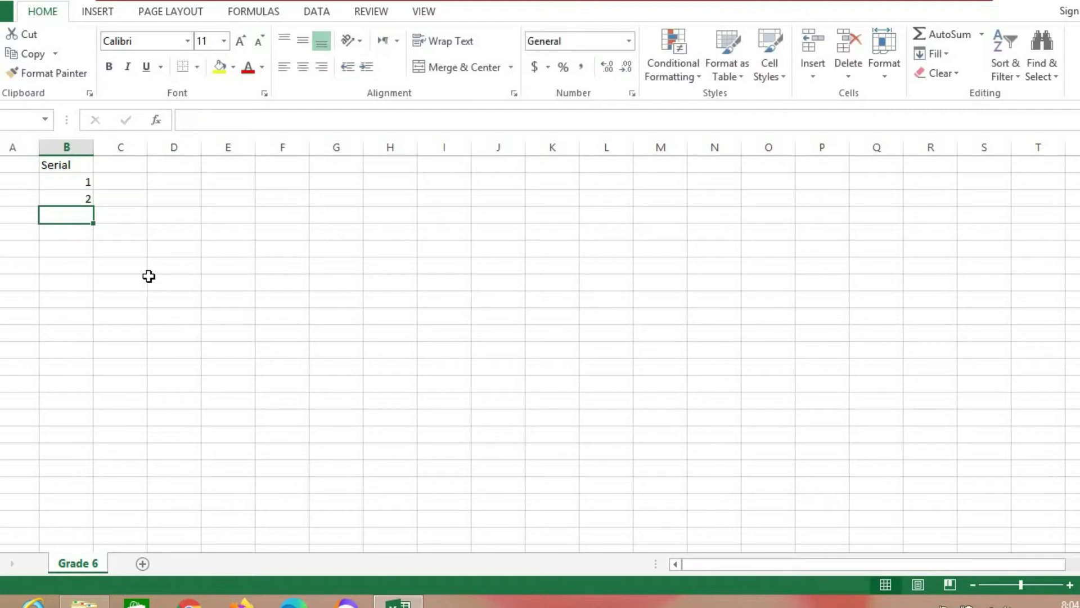
{"action": "type", "text": "3"}
{"action": "key", "text": "Return"}
{"action": "type", "text": "4"}
{"action": "key", "text": "Return"}
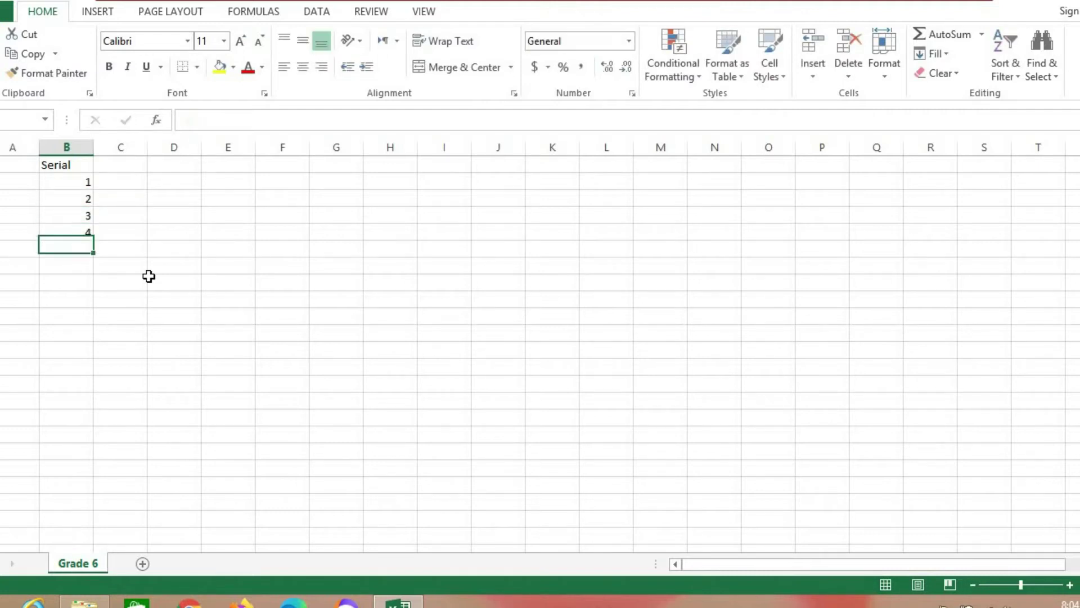
{"action": "type", "text": "5"}
{"action": "key", "text": "Return"}
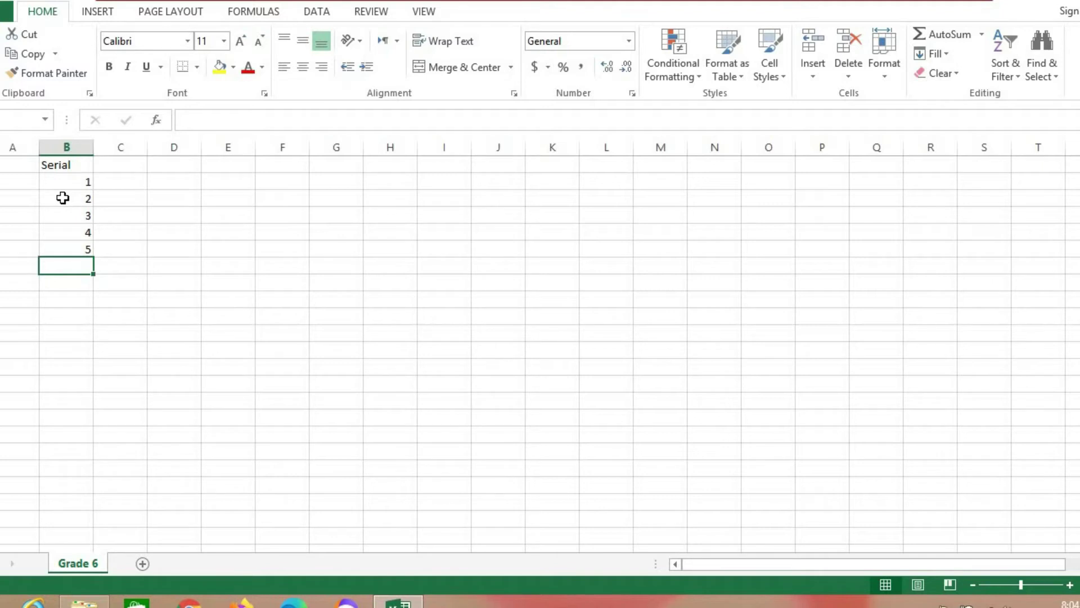
Clear the contents of cells B3 to B6, keeping the heading and the first serial number
{"action": "left_click_drag", "start_coordinate": [62, 198], "coordinate": [66, 248]}
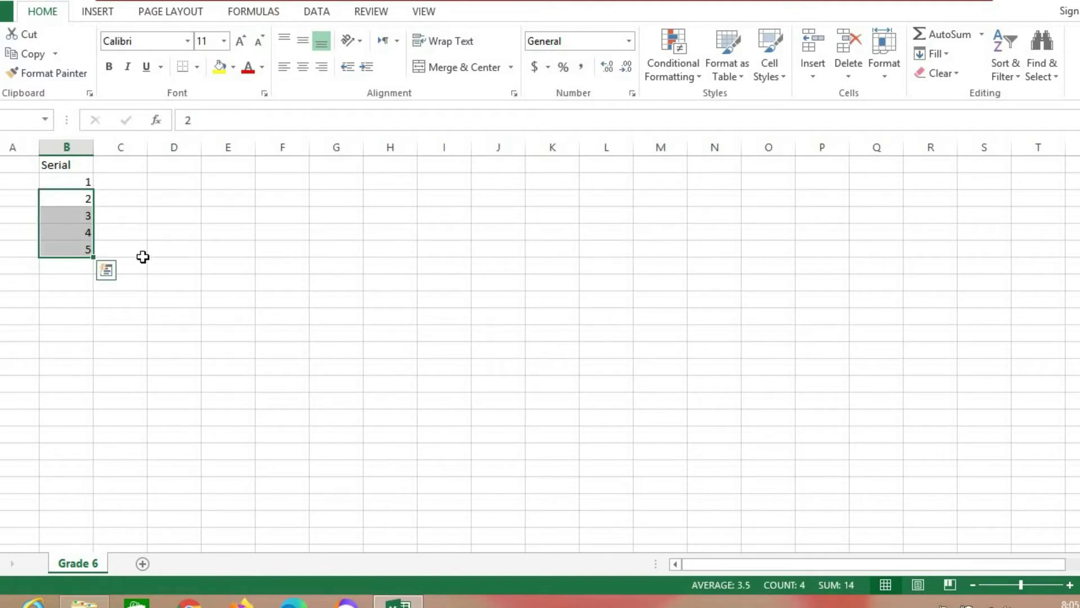
{"action": "left_click", "coordinate": [126, 231]}
{"action": "left_click_drag", "start_coordinate": [67, 197], "coordinate": [58, 250]}
{"action": "right_click", "coordinate": [58, 232]}
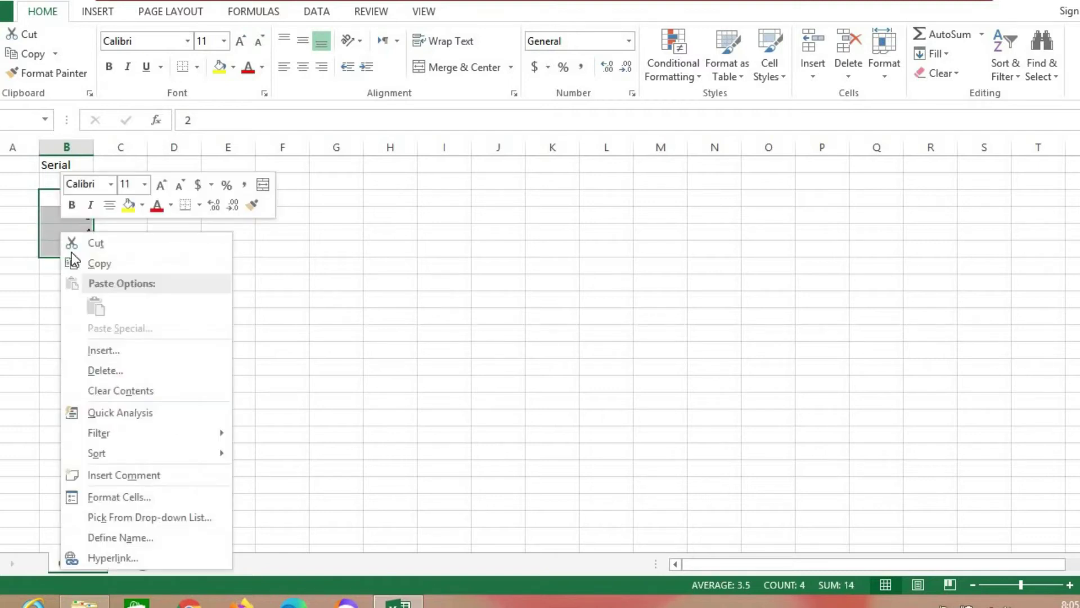
{"action": "left_click", "coordinate": [129, 390]}
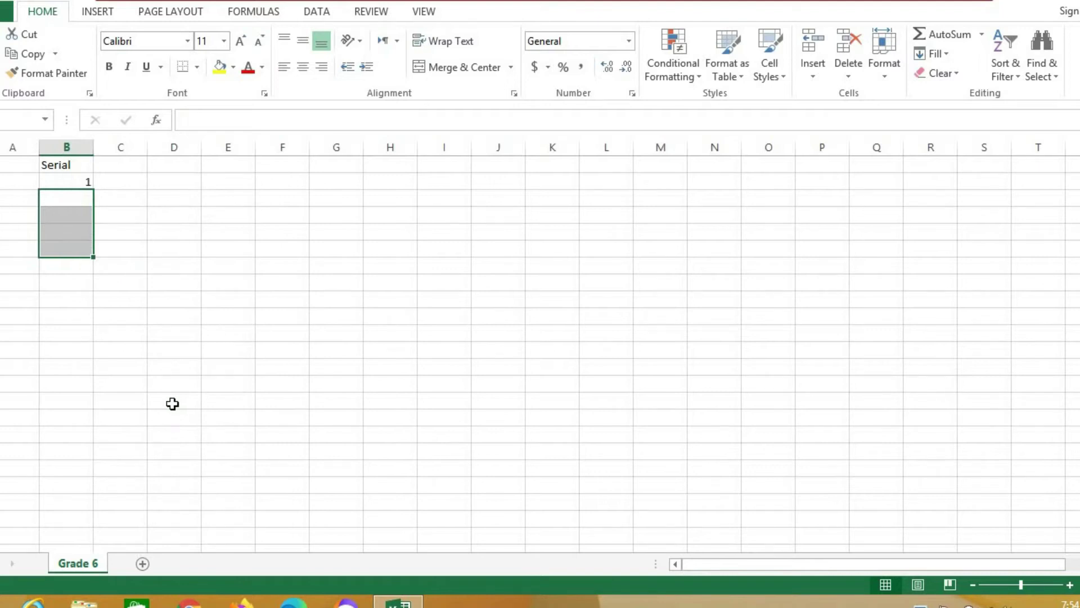
Fill the serial number in B2 down to B6 as a series from 1 to 5
{"action": "key", "text": "Up"}
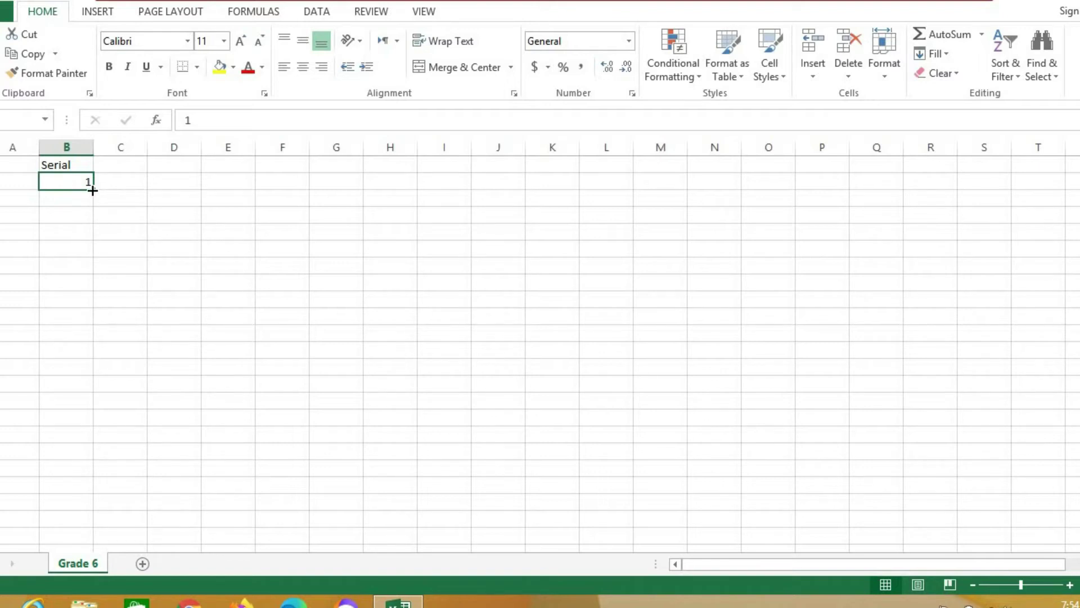
{"action": "left_click_drag", "start_coordinate": [91, 190], "coordinate": [94, 252]}
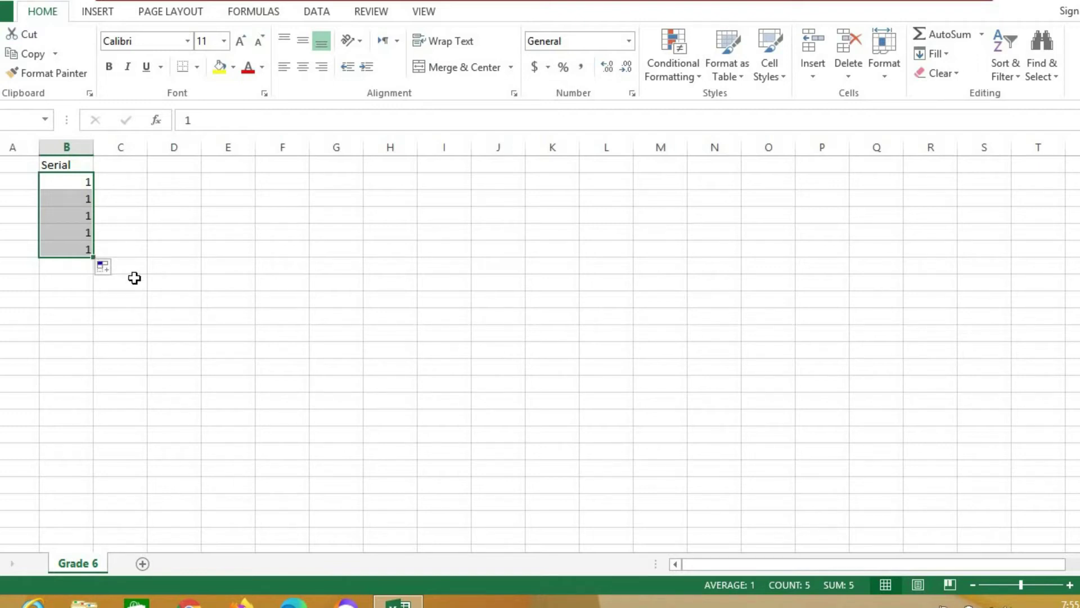
{"action": "left_click", "coordinate": [104, 269]}
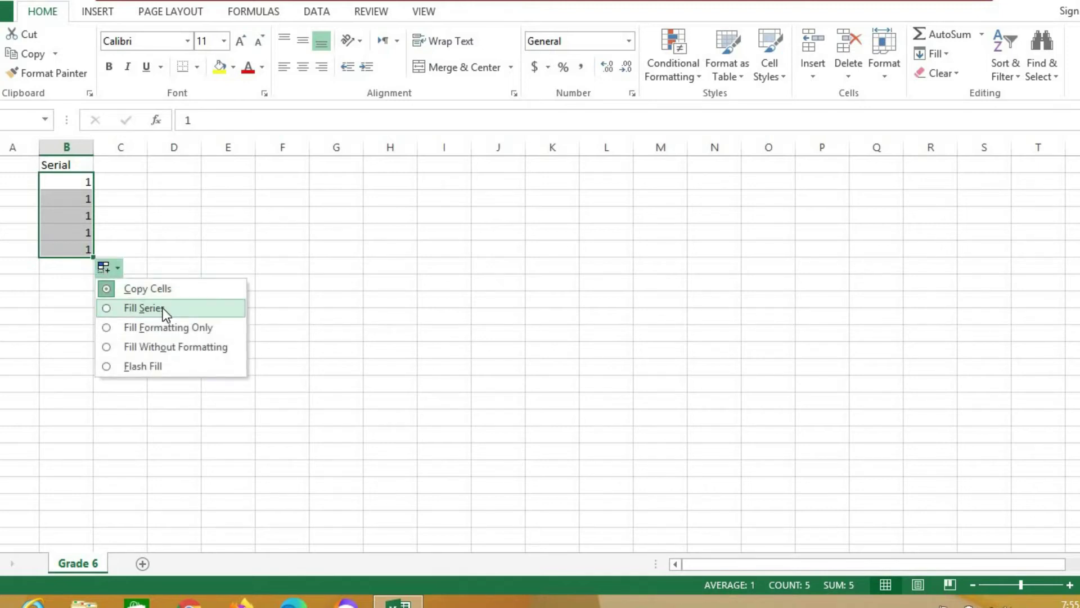
{"action": "left_click", "coordinate": [164, 309]}
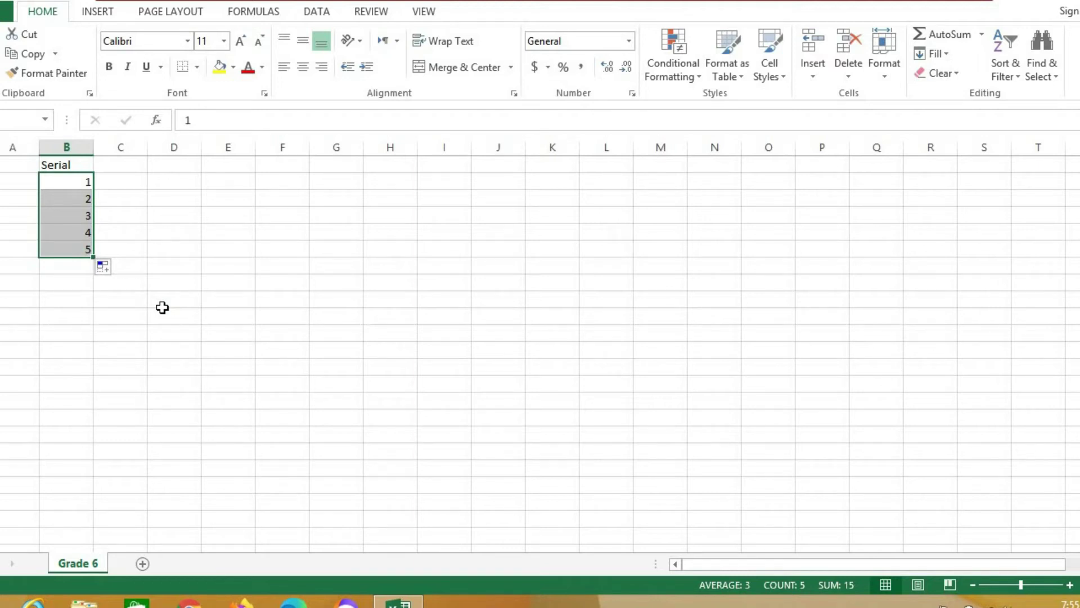
{"action": "left_click", "coordinate": [228, 333]}
Enter the heading "Student name" in cell C1, beside the Serial heading
{"action": "left_click", "coordinate": [121, 163]}
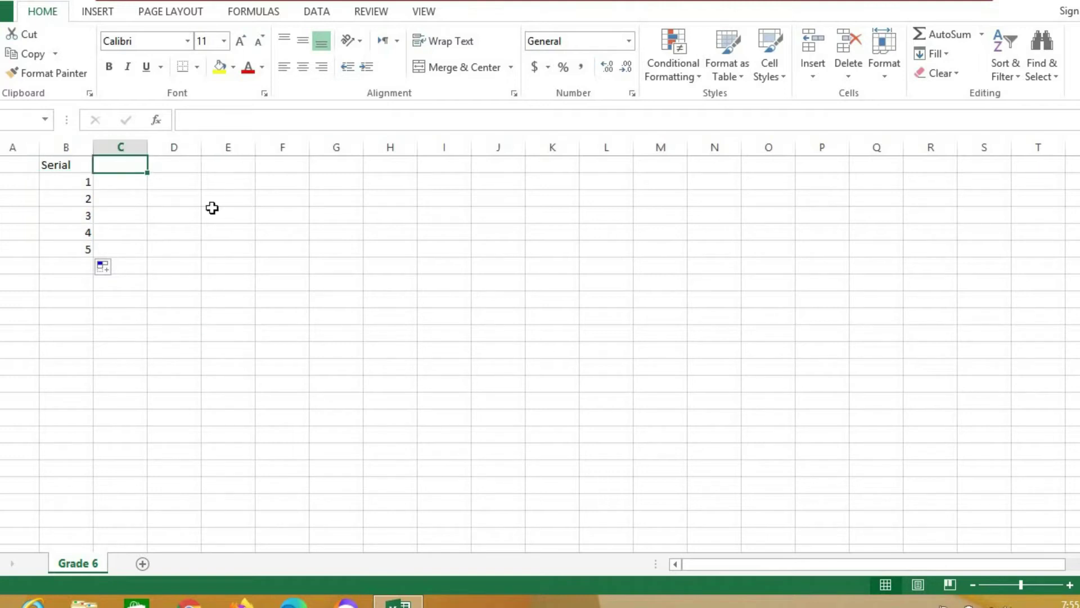
{"action": "type", "text": "S"}
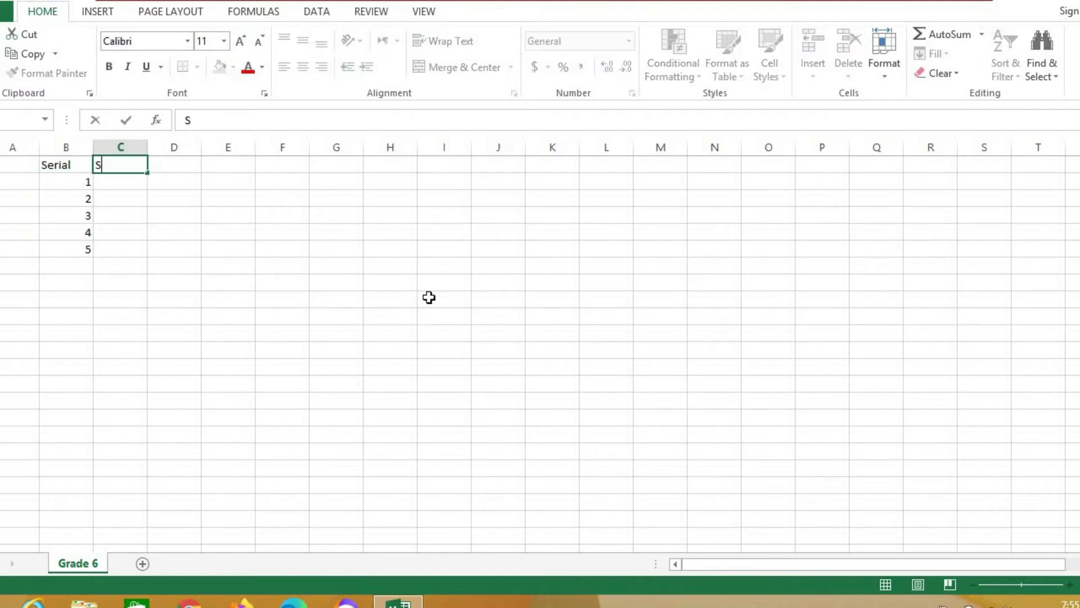
{"action": "type", "text": "tudent name"}
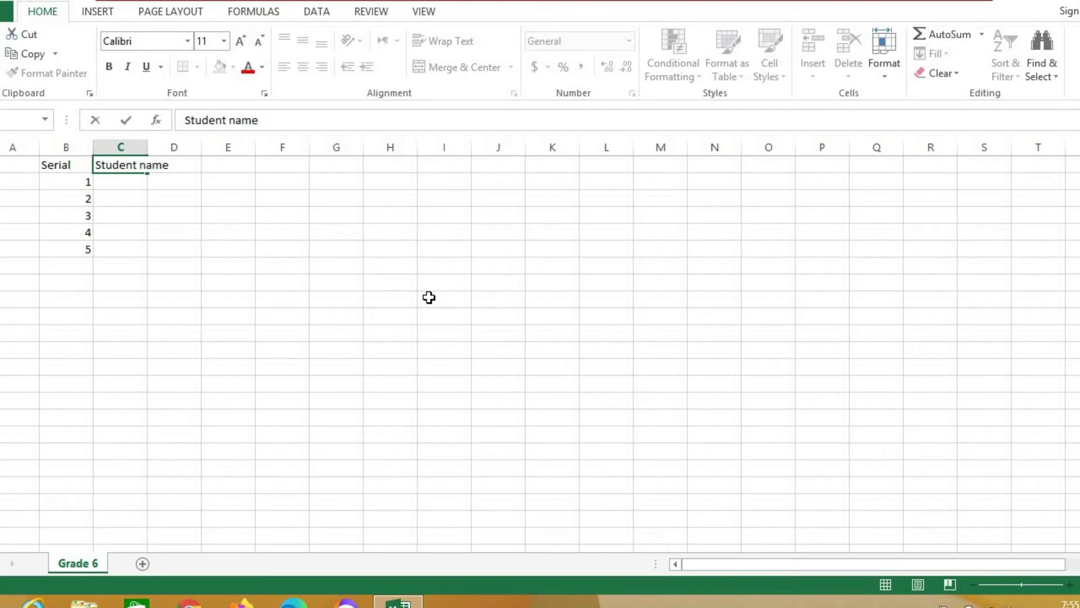
{"action": "key", "text": "Return"}
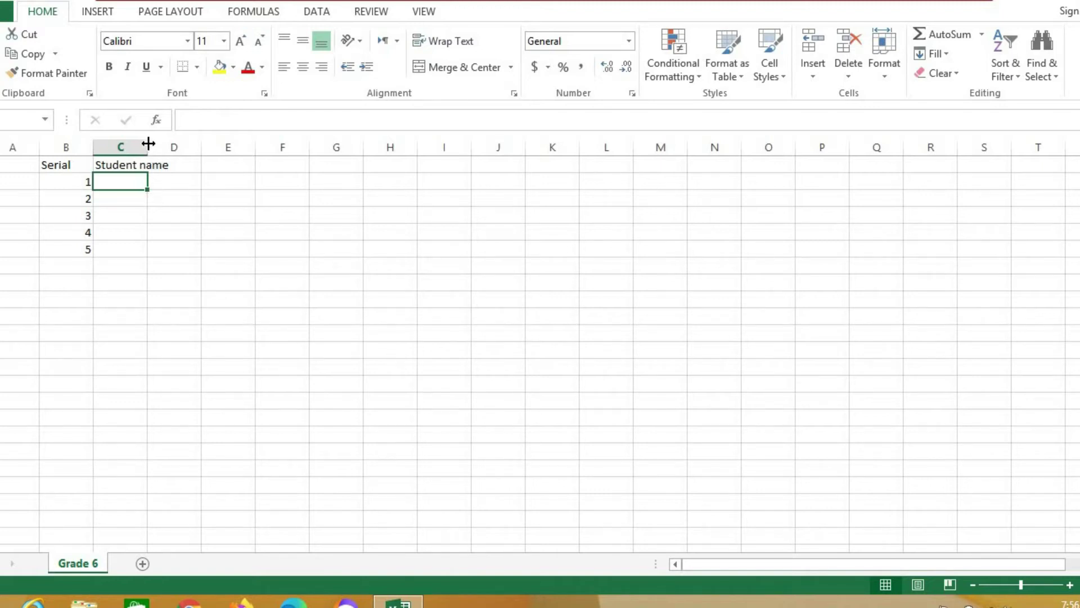
Auto-fit the widths of the Student name and Serial columns to their contents
{"action": "left_click_drag", "start_coordinate": [148, 144], "coordinate": [192, 143]}
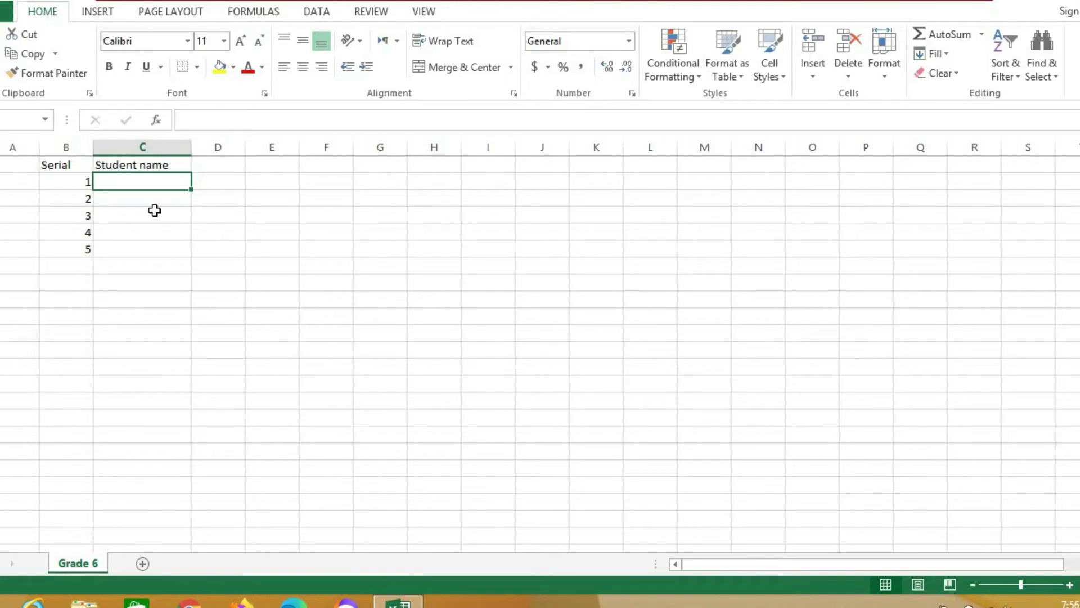
{"action": "double_click", "coordinate": [191, 142]}
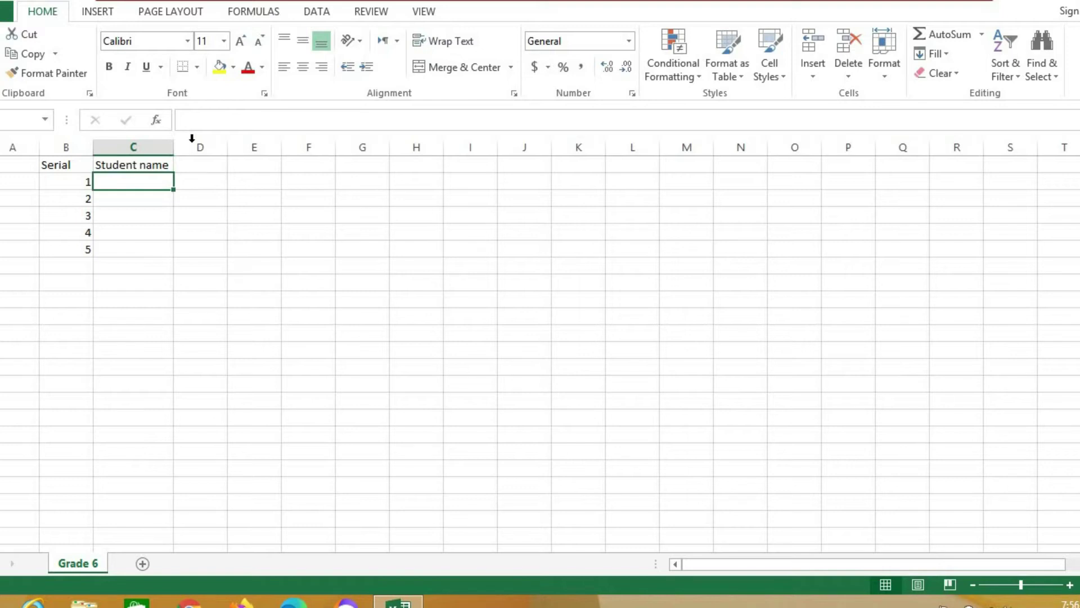
{"action": "double_click", "coordinate": [93, 144]}
Enter the first names of the first three students in cells C2 to C4, under the Student name heading
{"action": "key", "text": "F2"}
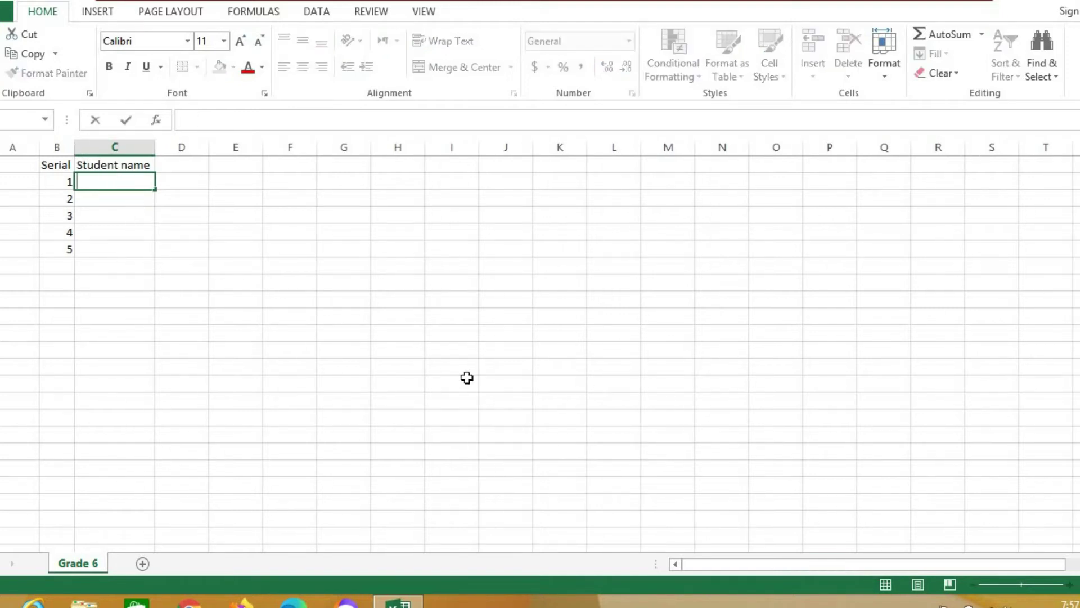
{"action": "type", "text": "Mohamed"}
{"action": "key", "text": "Return"}
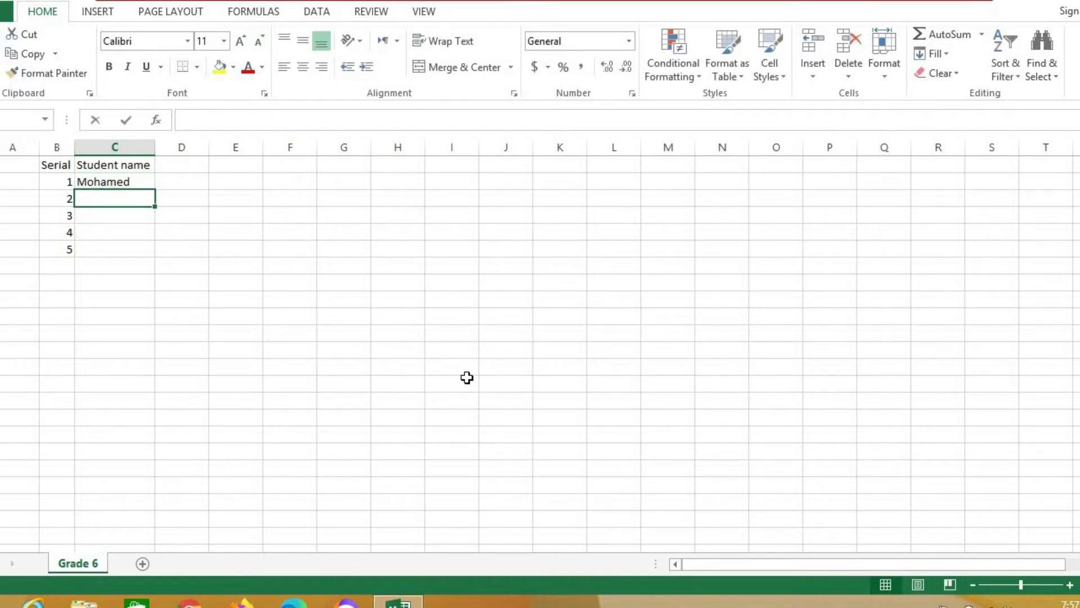
{"action": "type", "text": "Ahmed"}
{"action": "key", "text": "Return"}
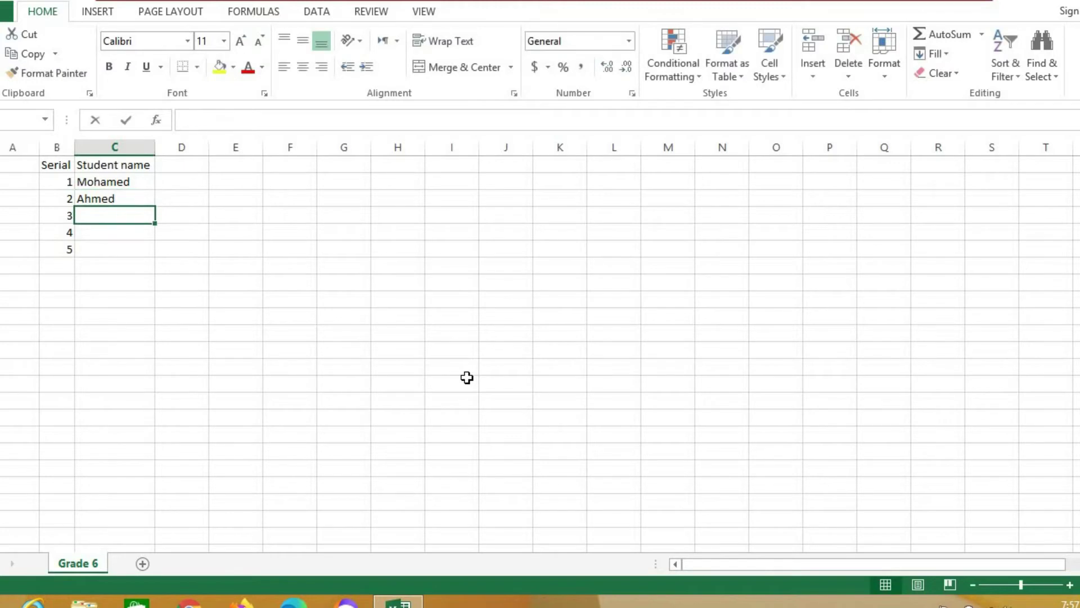
{"action": "type", "text": "Alyy"}
{"action": "key", "text": "BackSpace"}
{"action": "key", "text": "Return"}
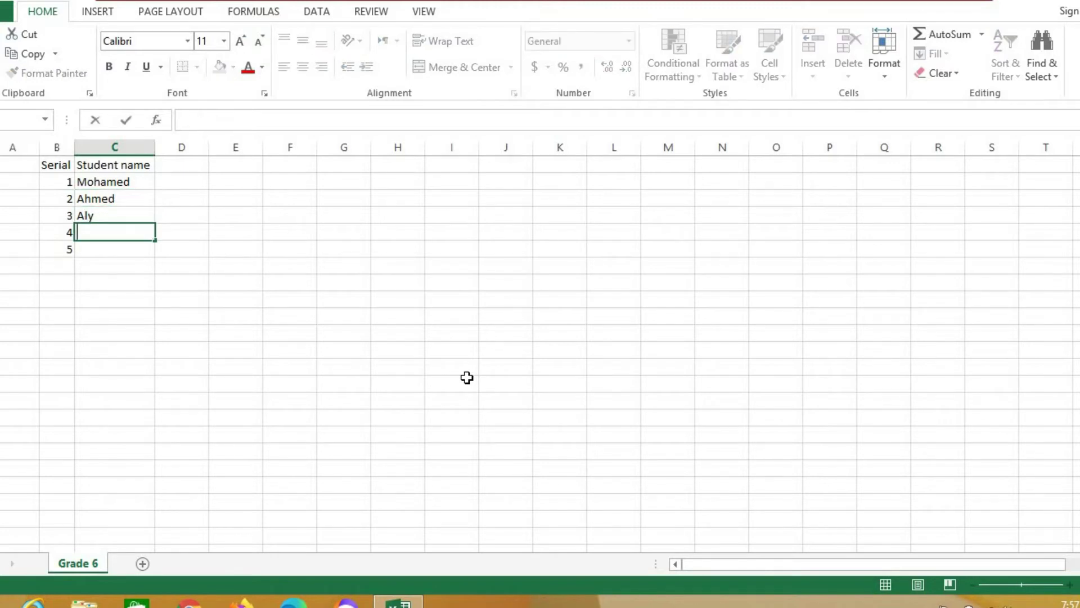
Enter the first names of the fourth and fifth students in cells C5 and C6
{"action": "type", "text": "Eman"}
{"action": "key", "text": "Return"}
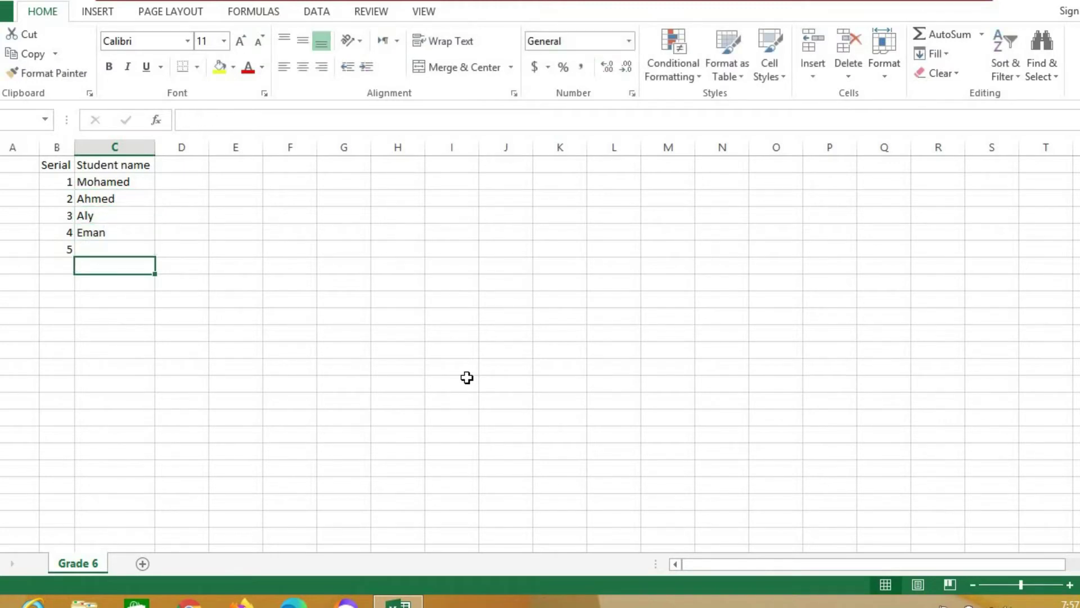
{"action": "key", "text": "Up"}
{"action": "type", "text": "Sara"}
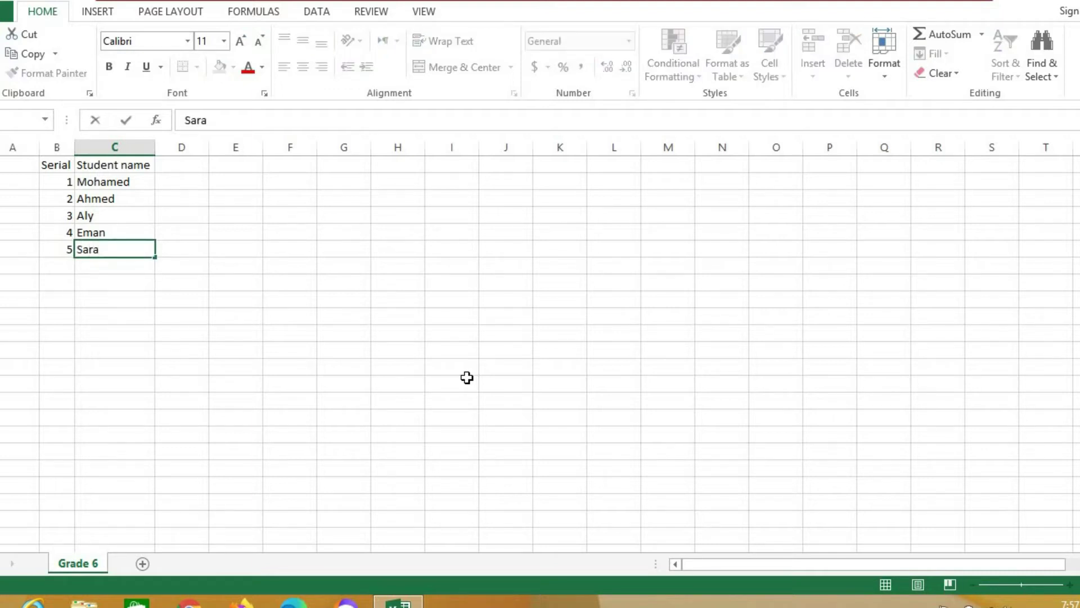
{"action": "type", "text": "h"}
{"action": "left_click", "coordinate": [319, 353]}
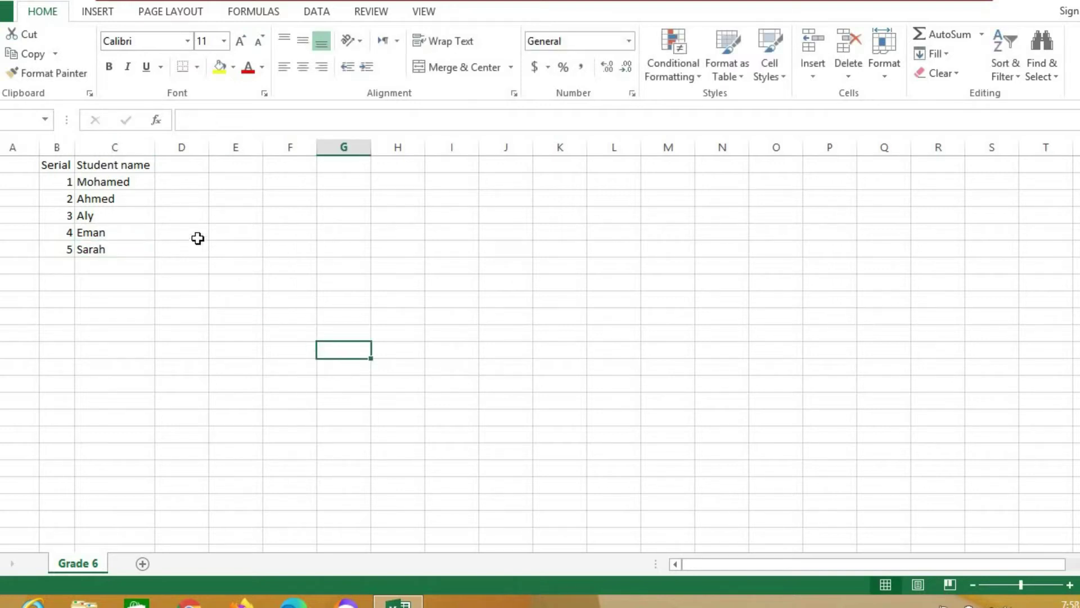
Enter the subject headings "English", "Arabic" and "Math" in cells D1 to F1
{"action": "left_click", "coordinate": [181, 167]}
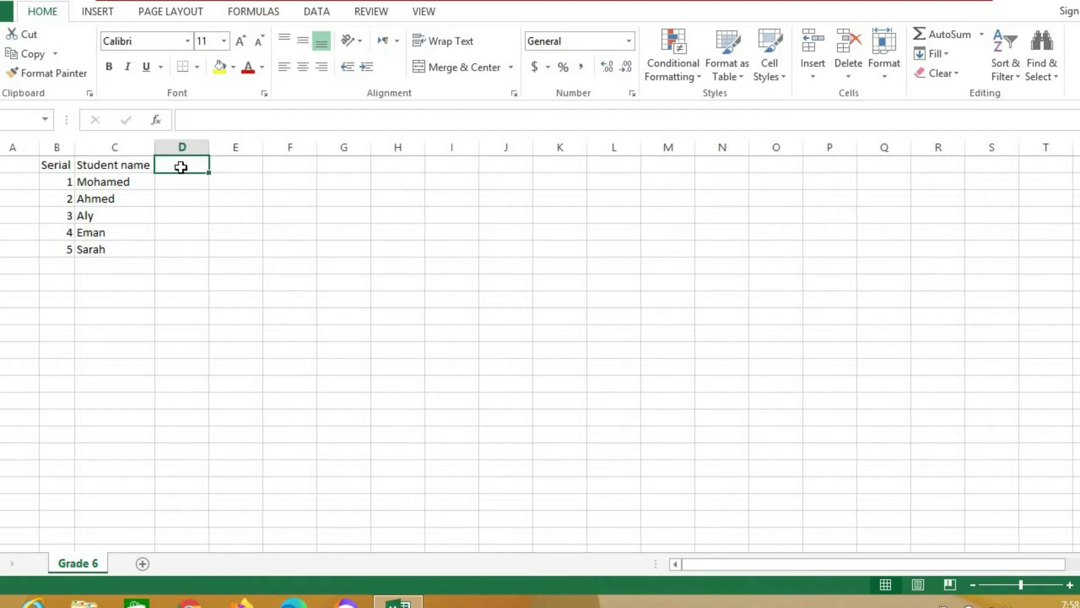
{"action": "type", "text": "Engl"}
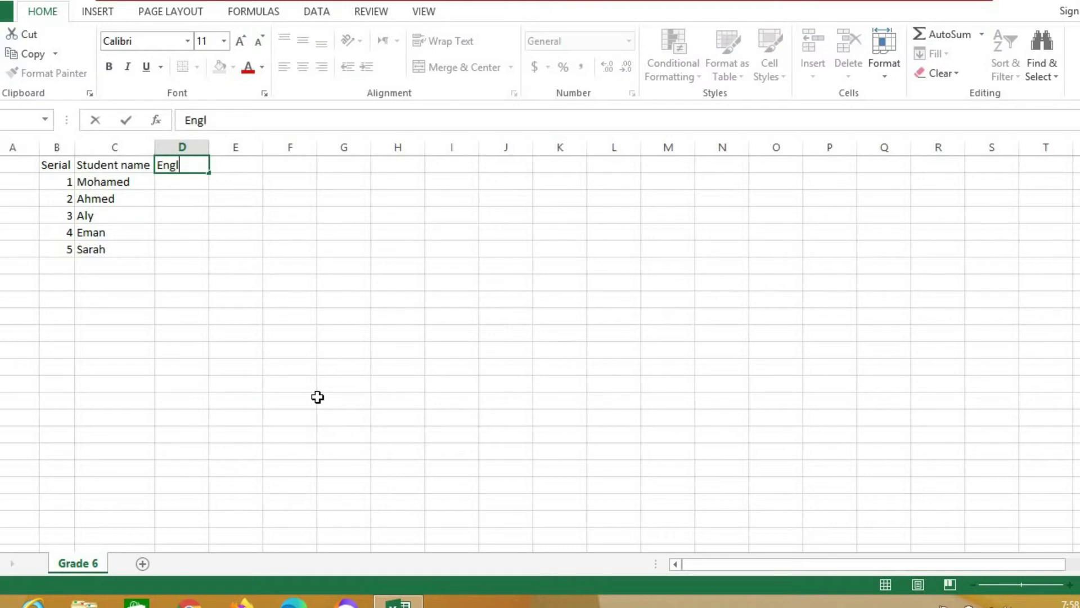
{"action": "type", "text": "ish"}
{"action": "left_click", "coordinate": [238, 164]}
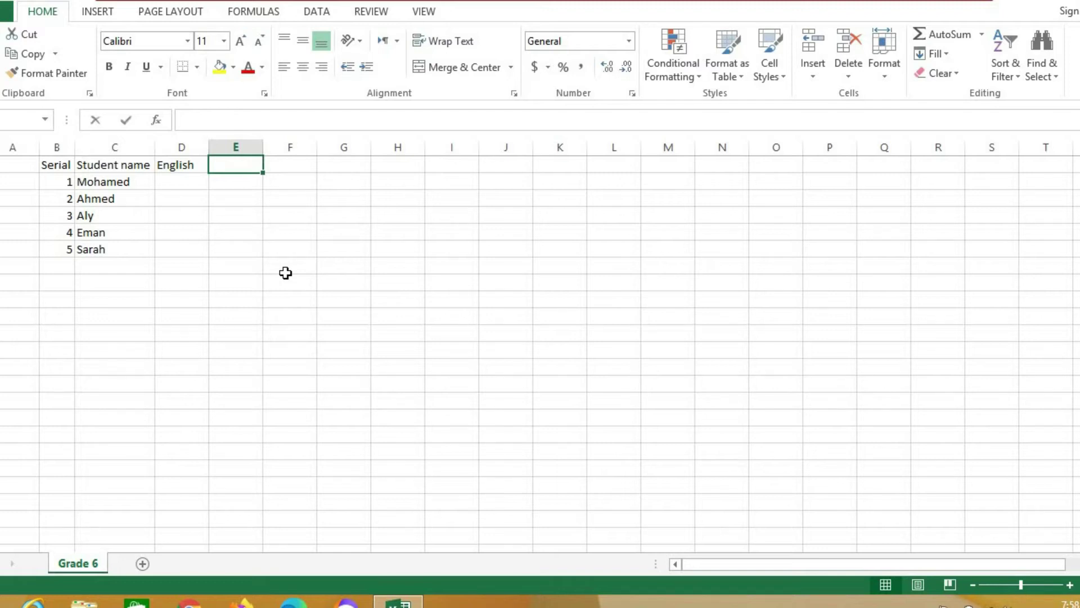
{"action": "type", "text": "Arabic"}
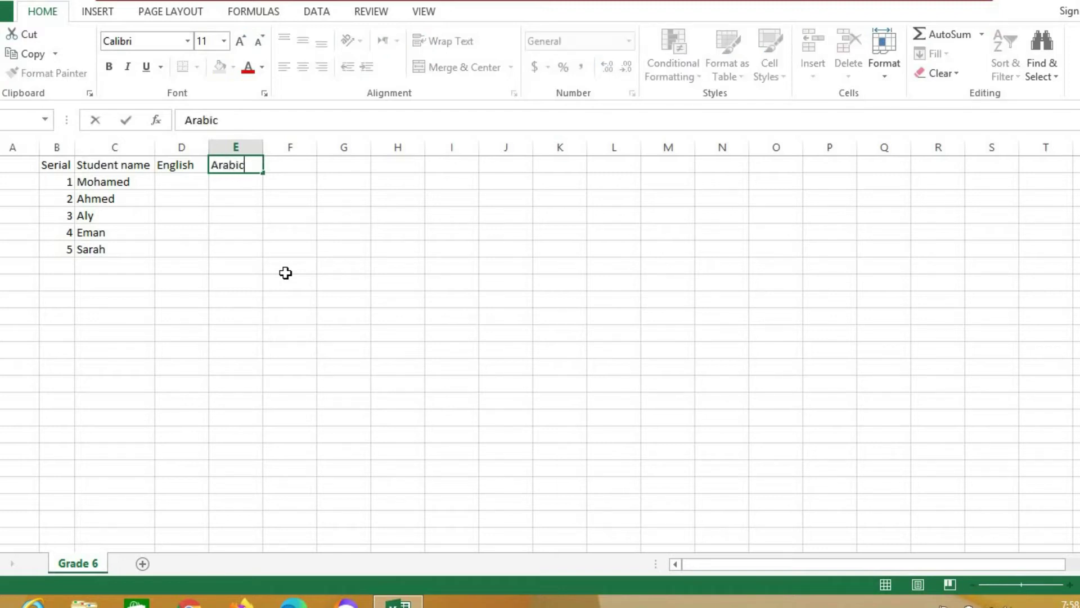
{"action": "key", "text": "Tab"}
{"action": "type", "text": "Math"}
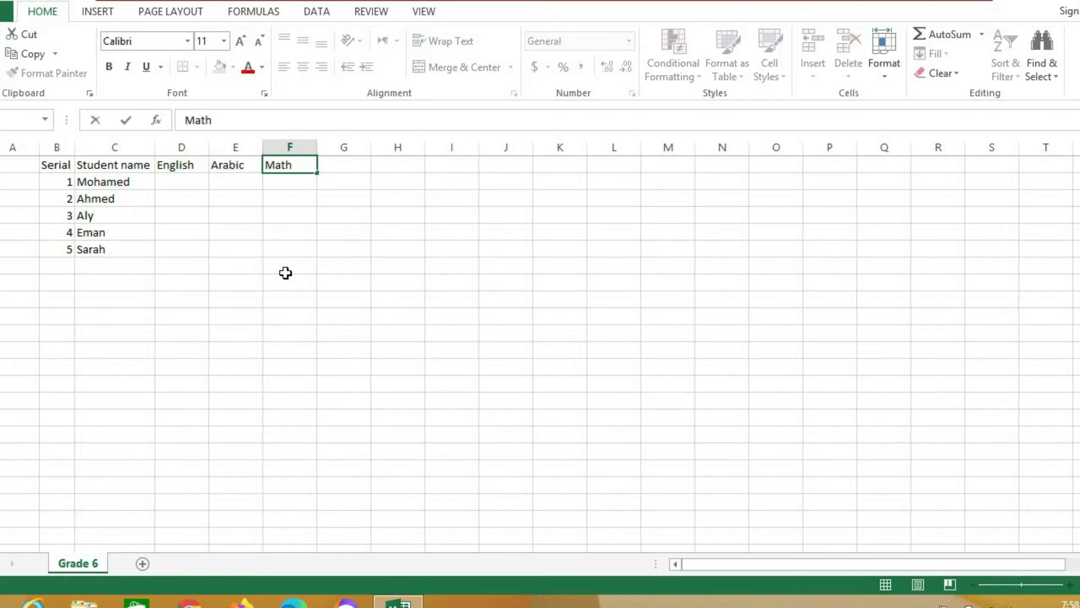
{"action": "key", "text": "Tab"}
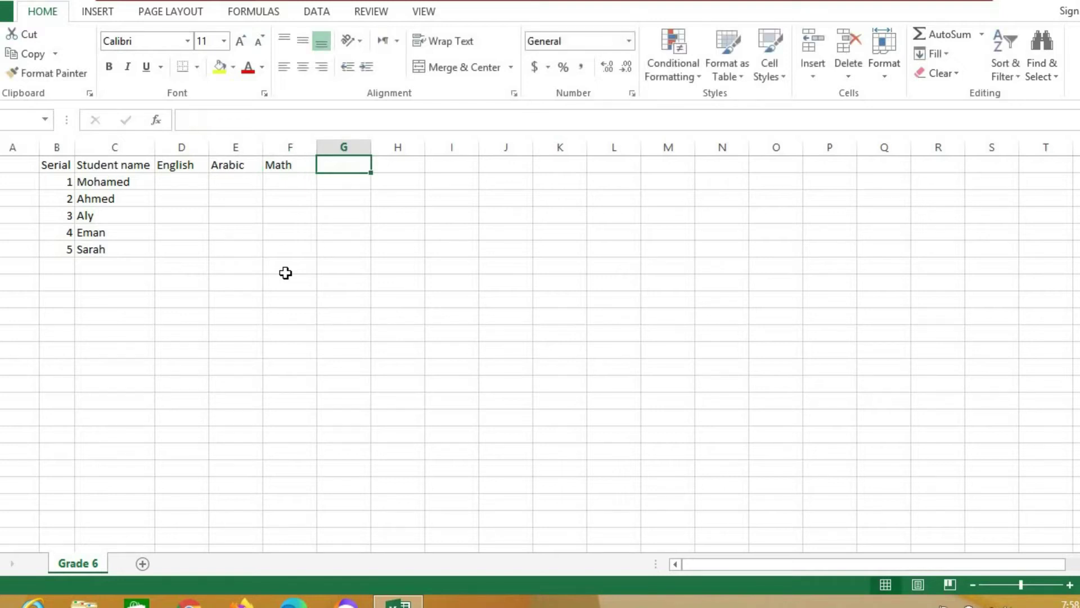
Enter the headings "French", "Science" and "Total" in cells G1 to I1
{"action": "type", "text": "French"}
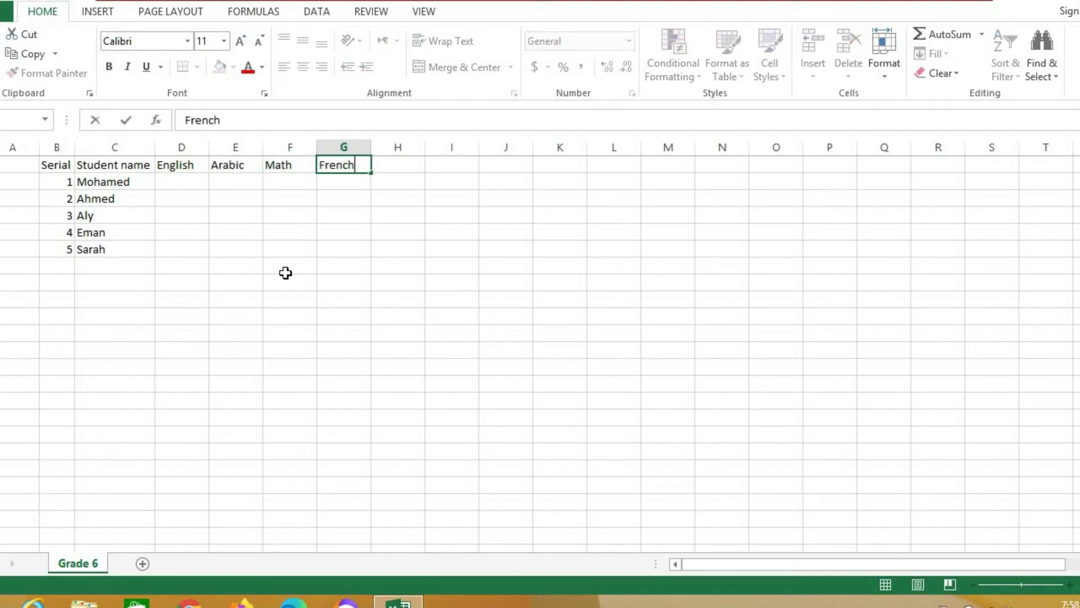
{"action": "key", "text": "ctrl+Return"}
{"action": "key", "text": "Tab"}
{"action": "type", "text": "Scie"}
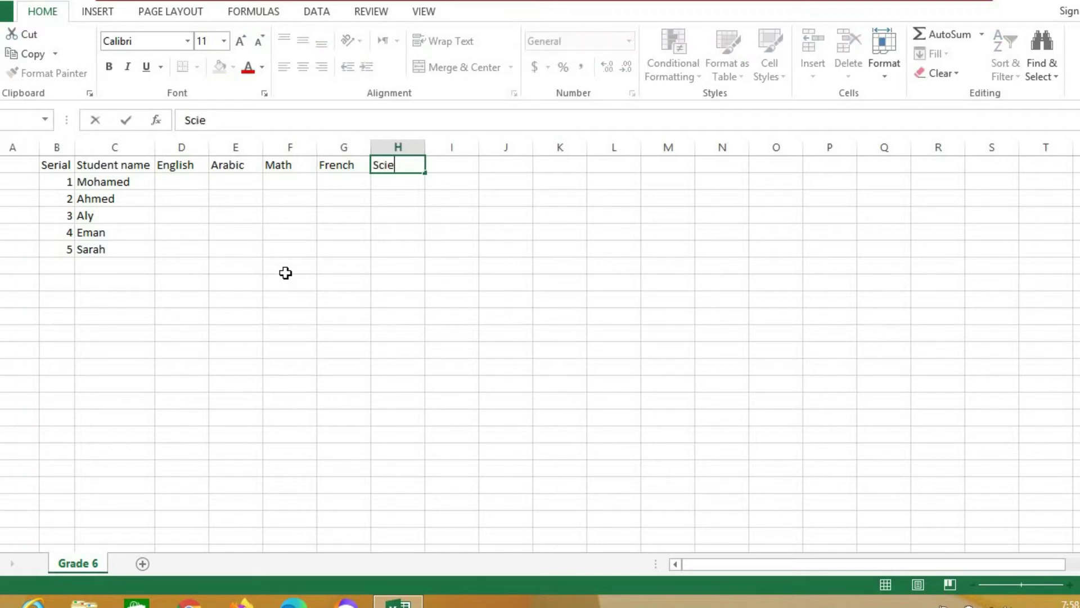
{"action": "type", "text": "nce"}
{"action": "key", "text": "Tab"}
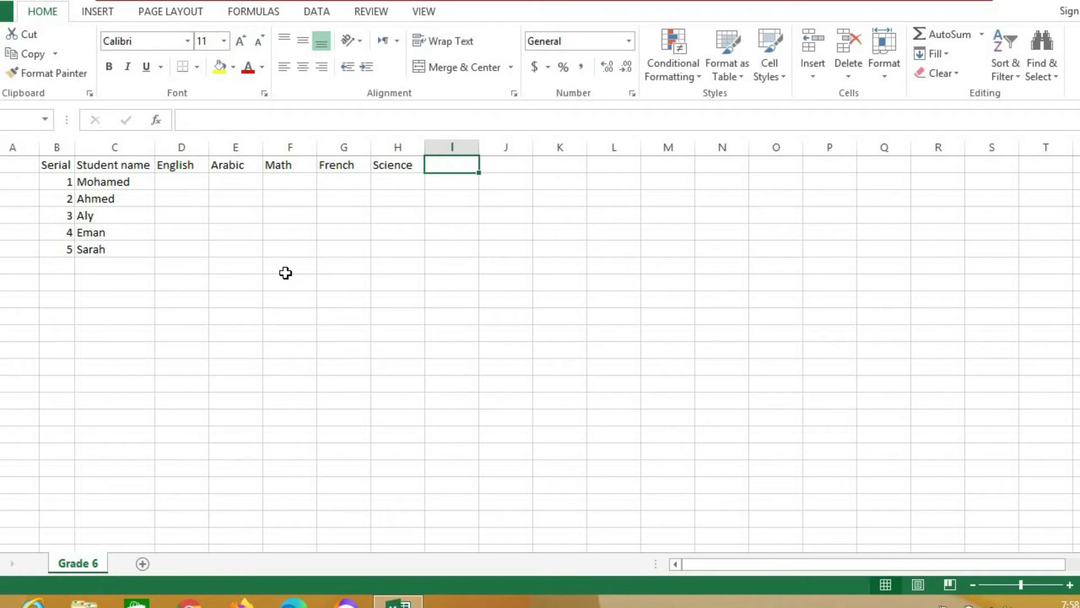
{"action": "type", "text": "To"}
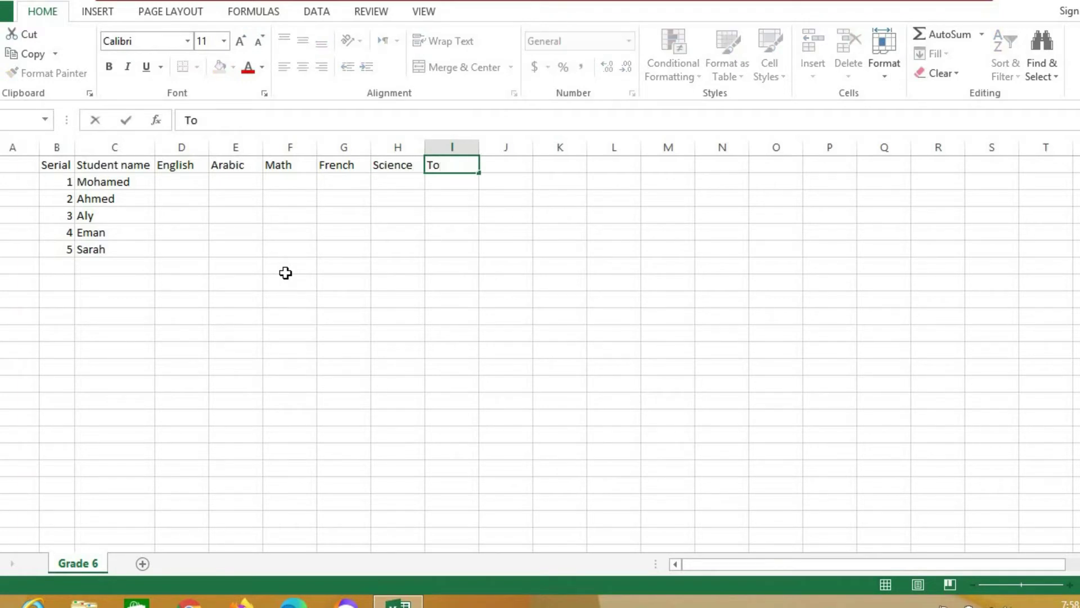
{"action": "type", "text": "tal"}
{"action": "key", "text": "Return"}
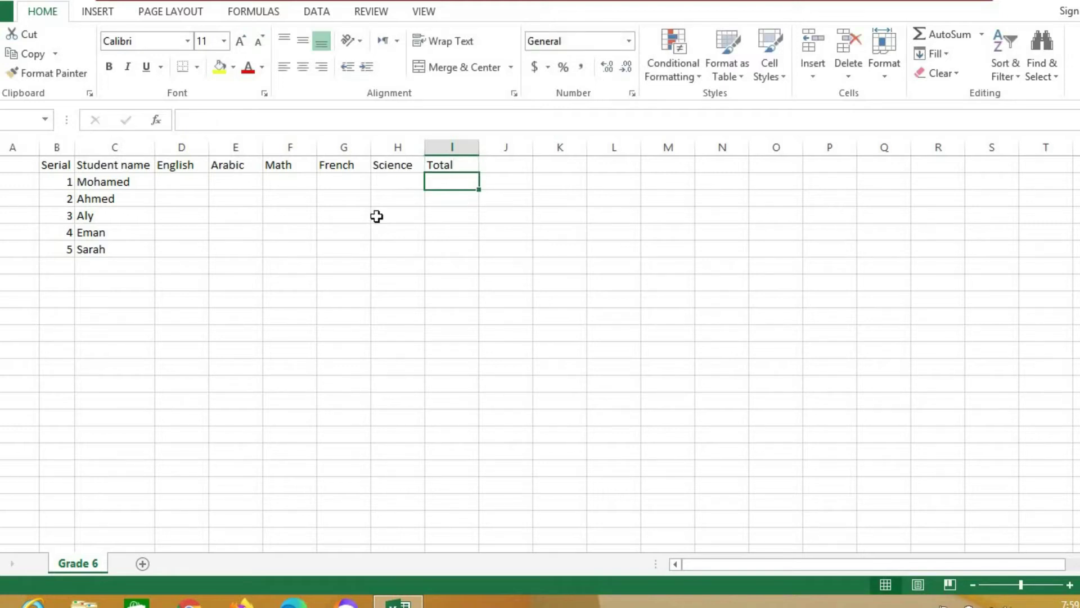
Apply All Borders to the whole student table, from the Serial heading in B1 to cell I6
{"action": "left_click", "coordinate": [56, 164]}
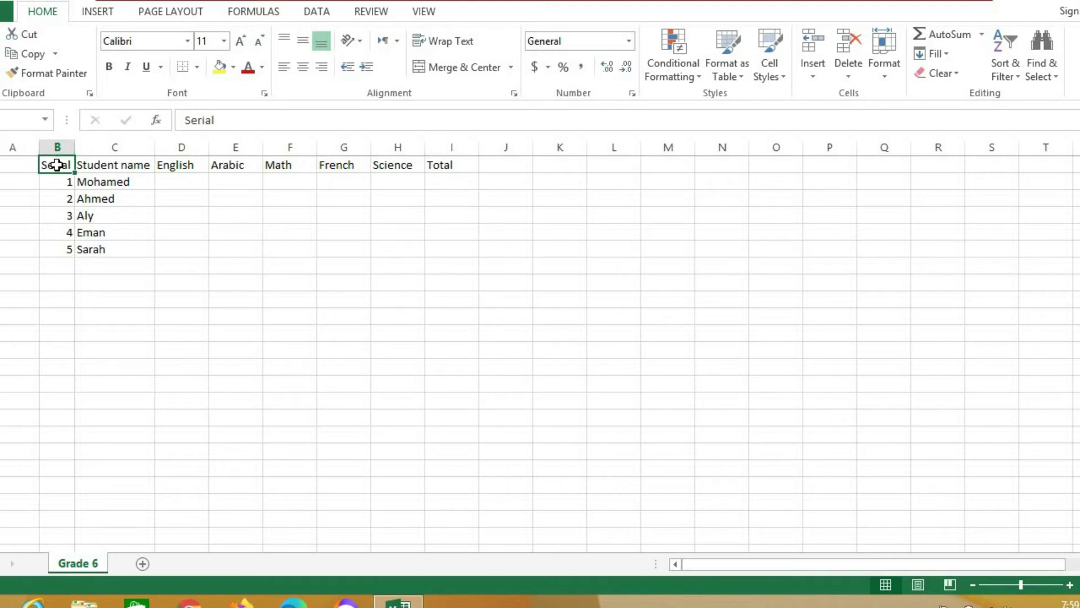
{"action": "left_click_drag", "start_coordinate": [57, 165], "coordinate": [452, 251]}
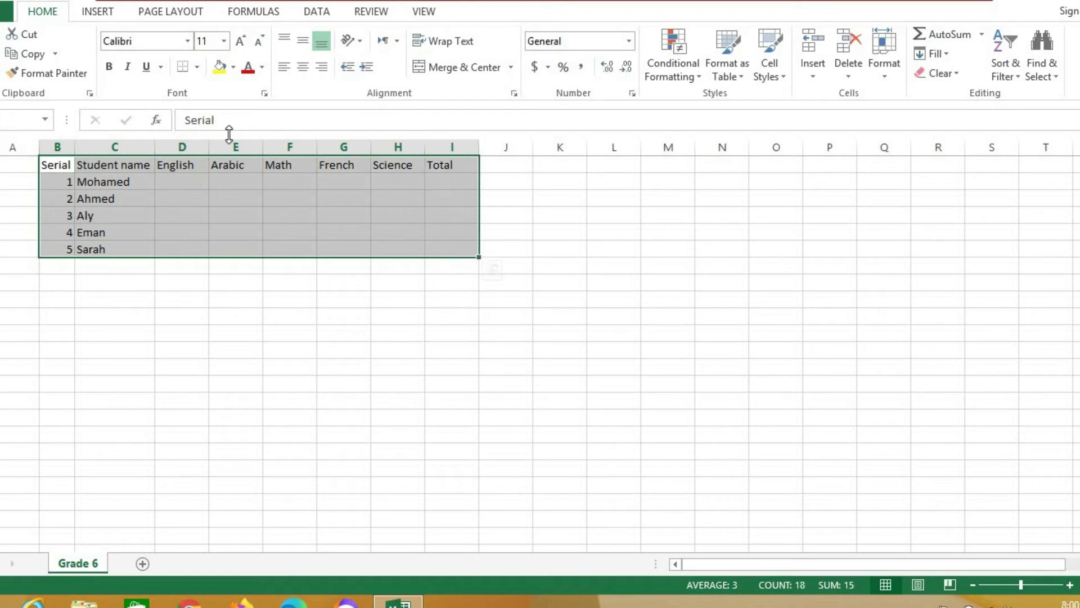
{"action": "left_click", "coordinate": [197, 68]}
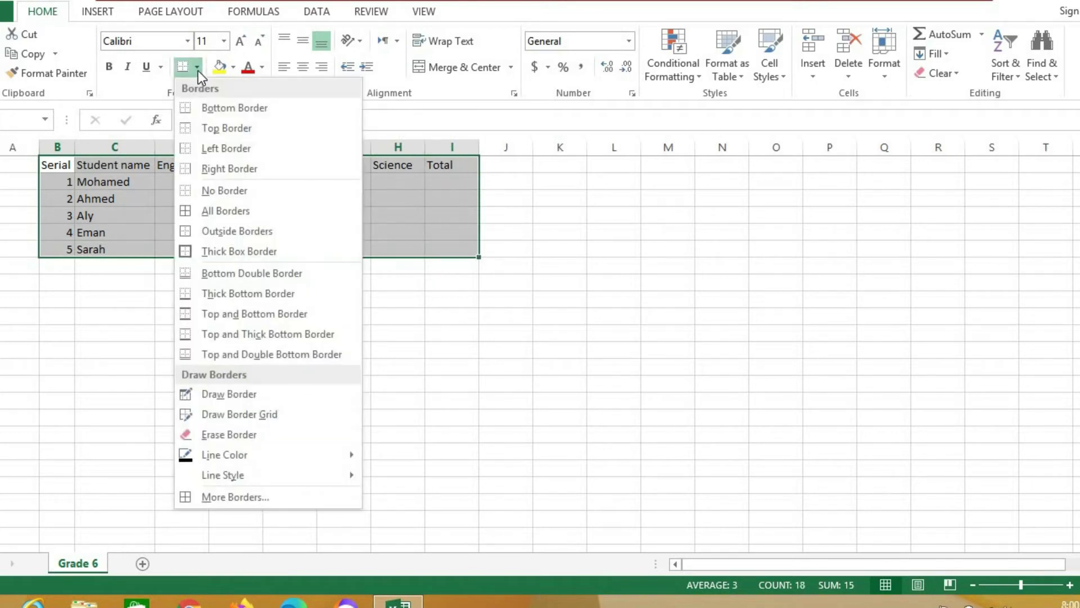
{"action": "left_click", "coordinate": [227, 211]}
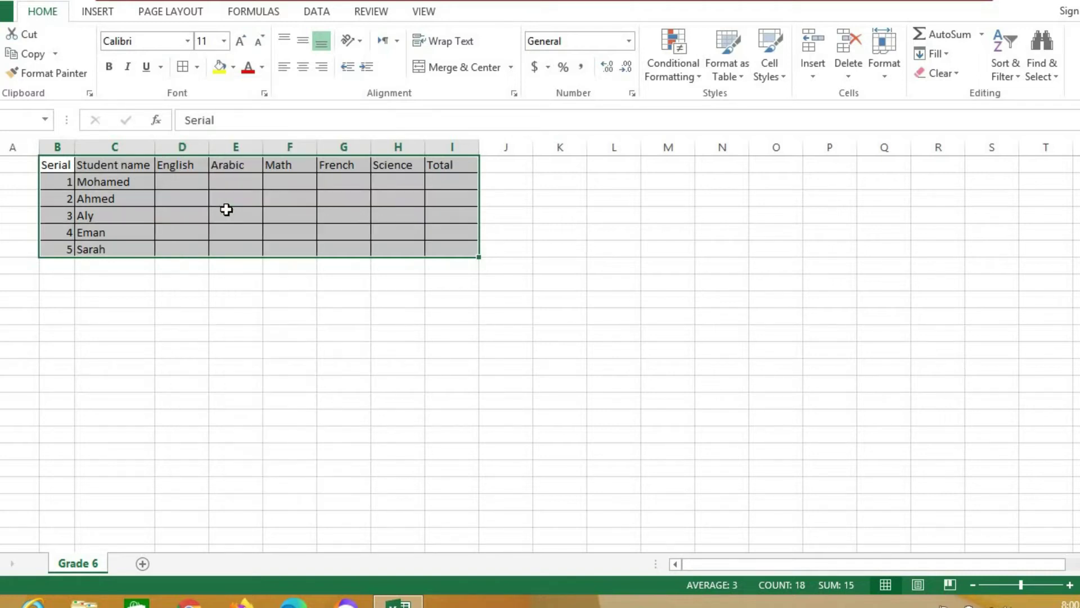
{"action": "left_click", "coordinate": [281, 344]}
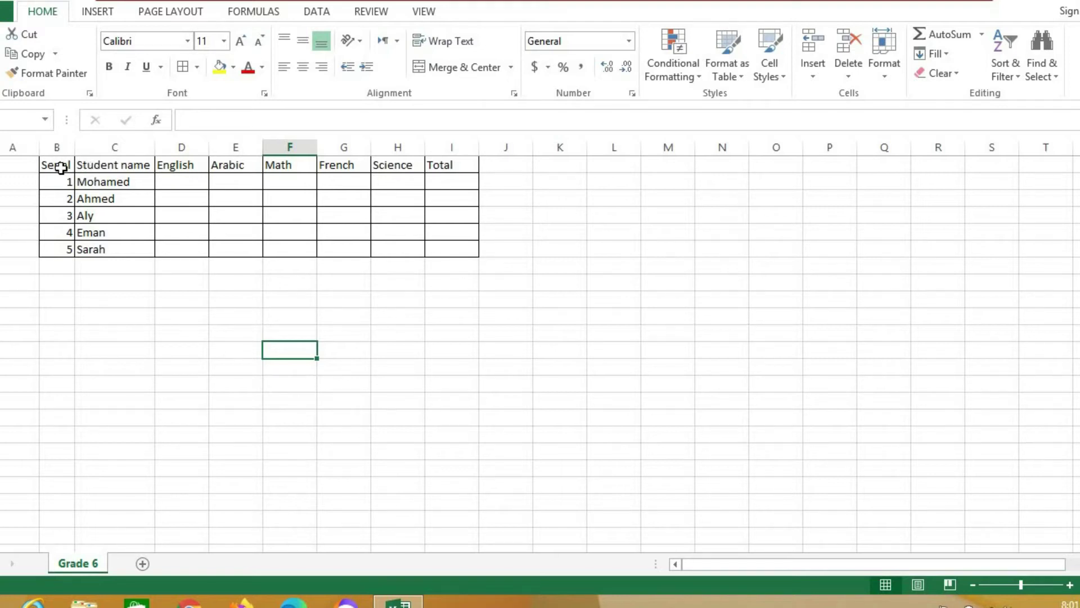
Format the heading row from Serial to Total with font size 20 and bold
{"action": "left_click_drag", "start_coordinate": [56, 166], "coordinate": [444, 160]}
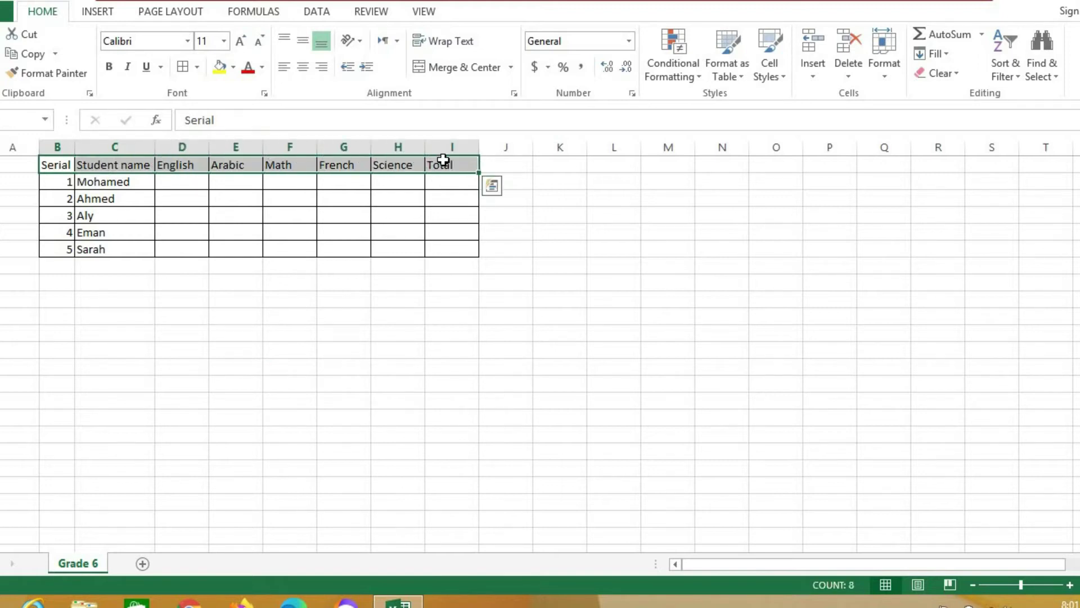
{"action": "left_click", "coordinate": [223, 43]}
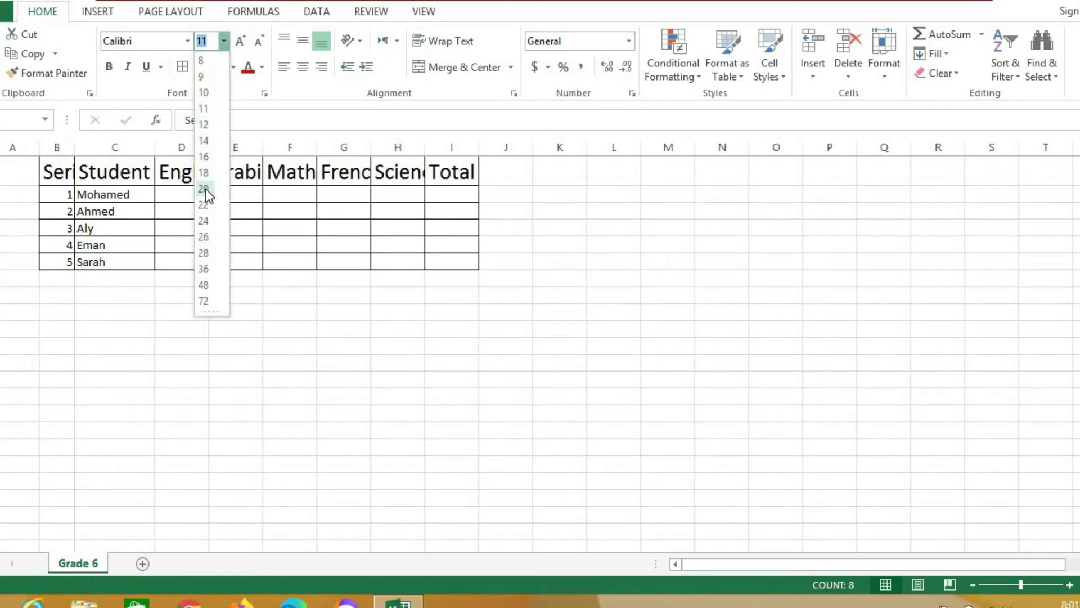
{"action": "left_click", "coordinate": [204, 189]}
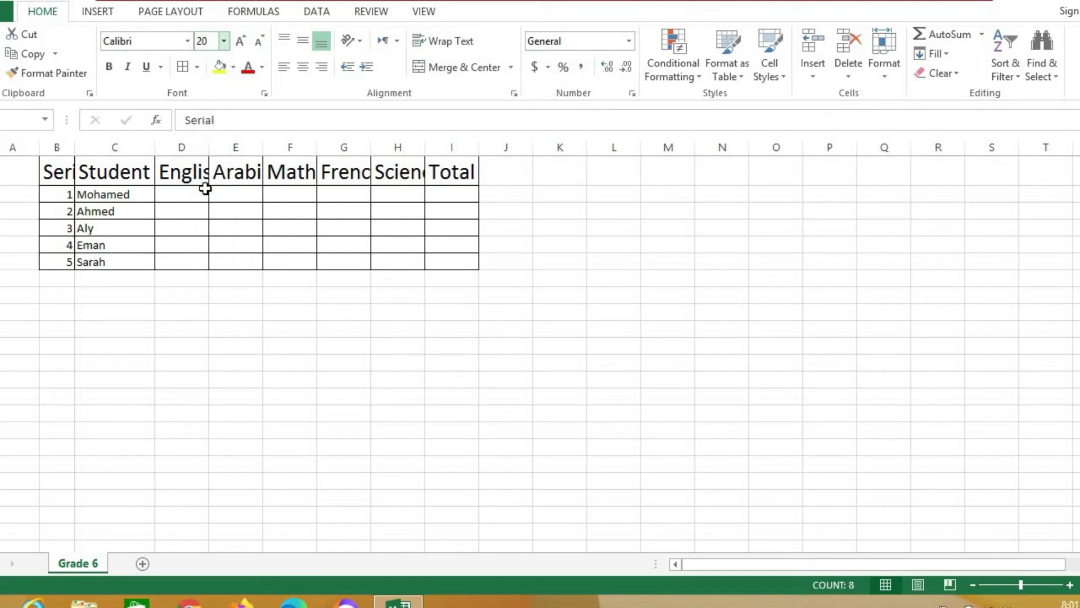
{"action": "left_click", "coordinate": [187, 43]}
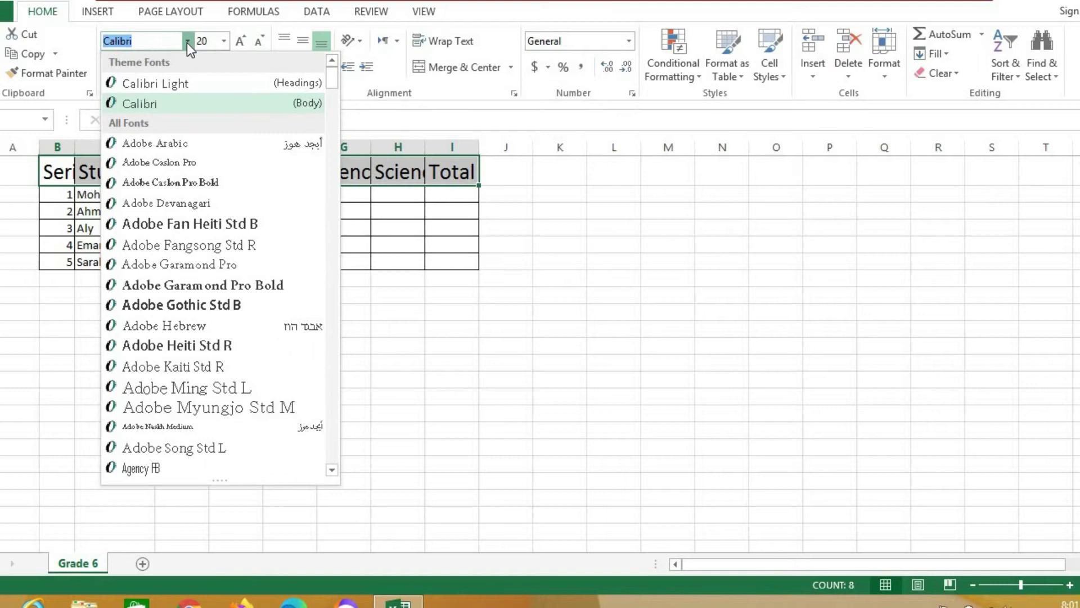
{"action": "left_click", "coordinate": [187, 43]}
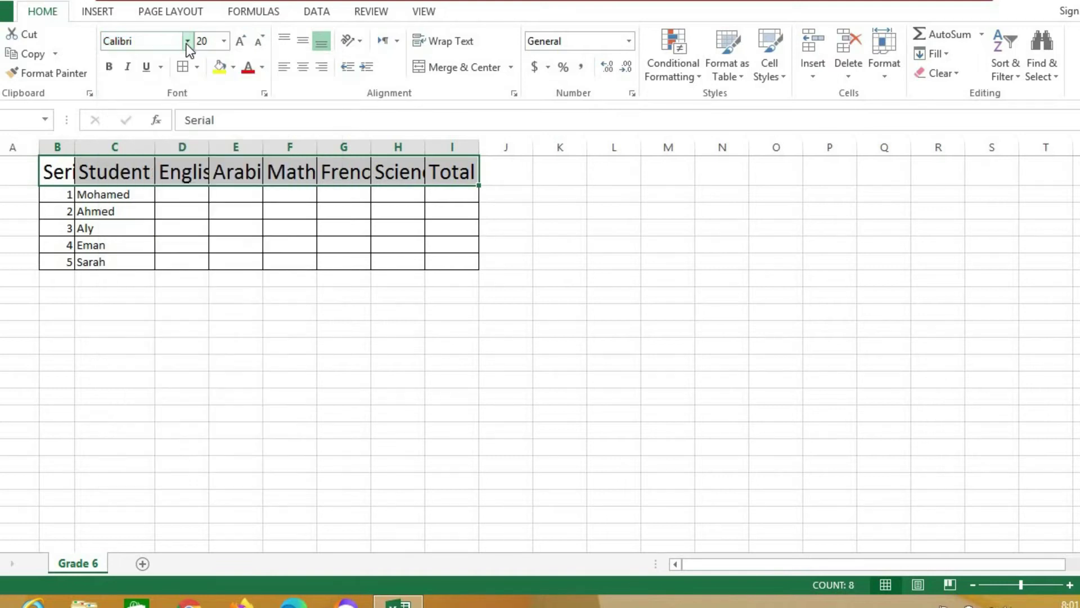
{"action": "left_click", "coordinate": [109, 67]}
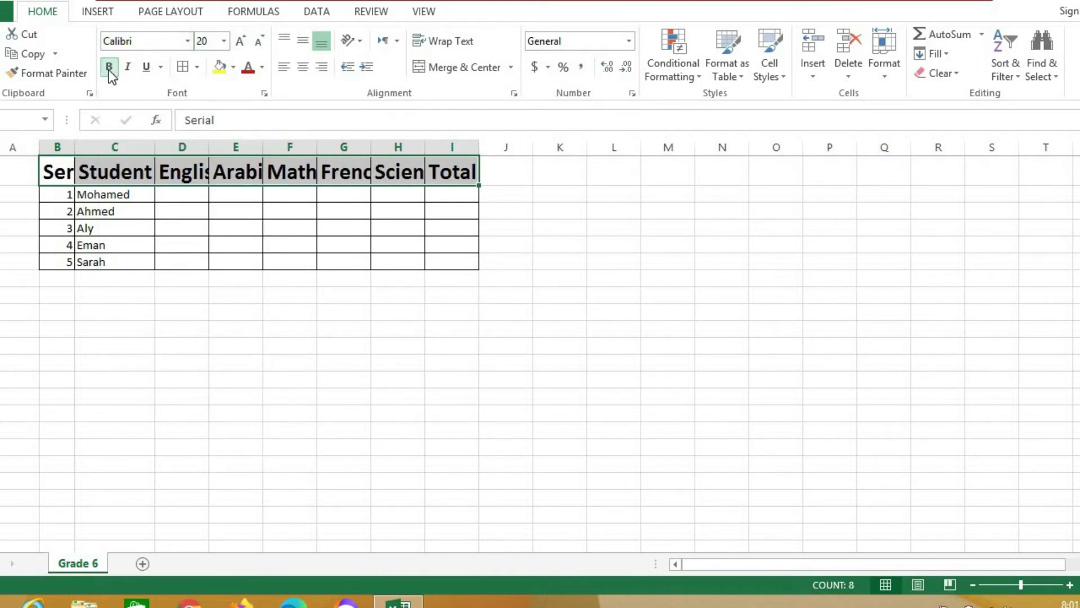
{"action": "left_click", "coordinate": [343, 345]}
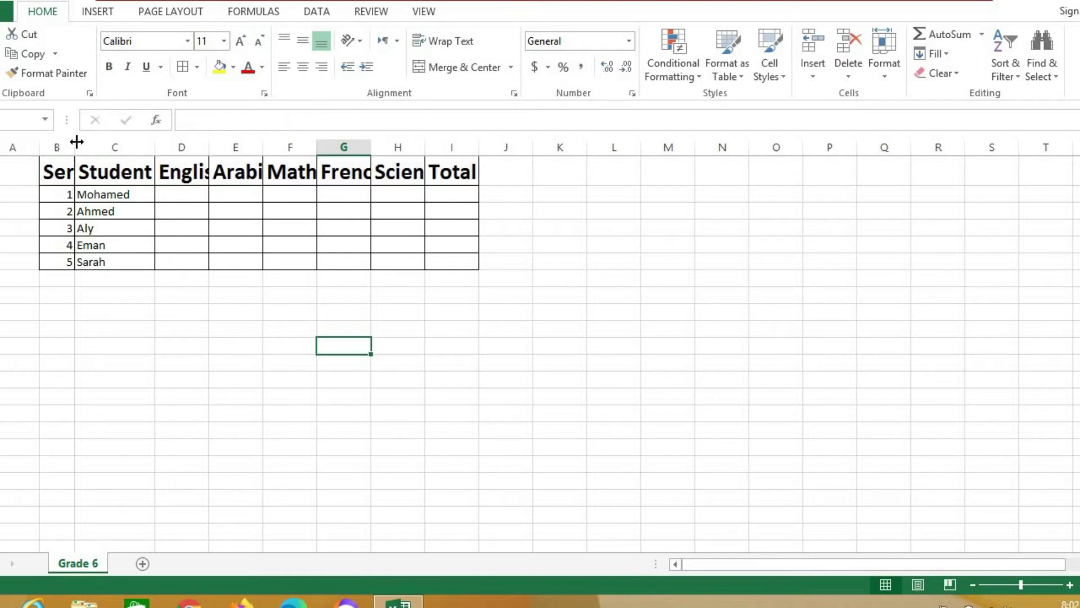
AutoFit the widths of the table columns from Serial to Total to their headings
{"action": "double_click", "coordinate": [75, 142]}
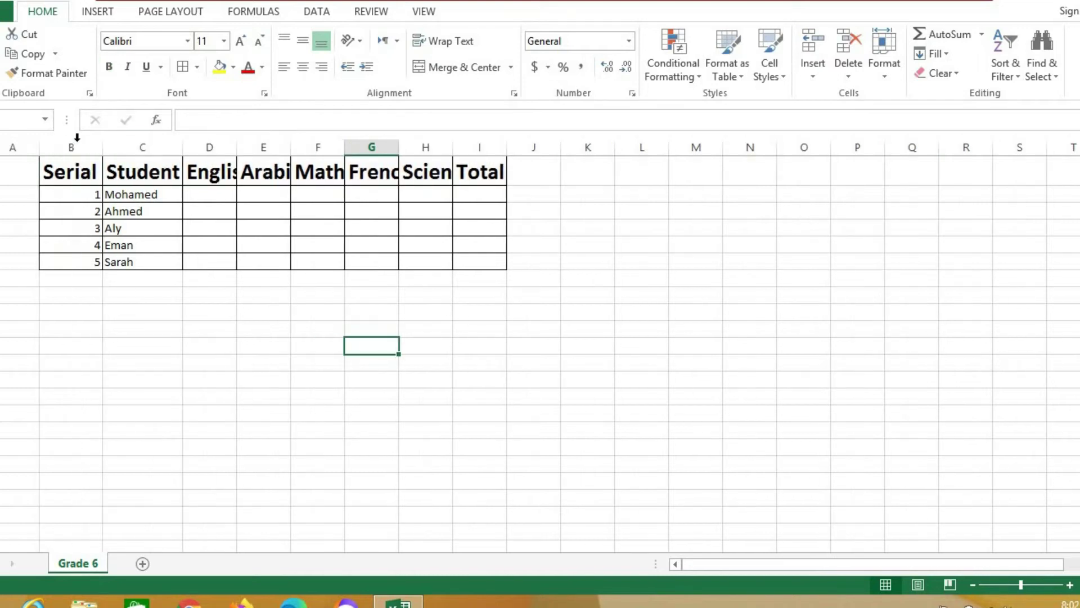
{"action": "double_click", "coordinate": [182, 142]}
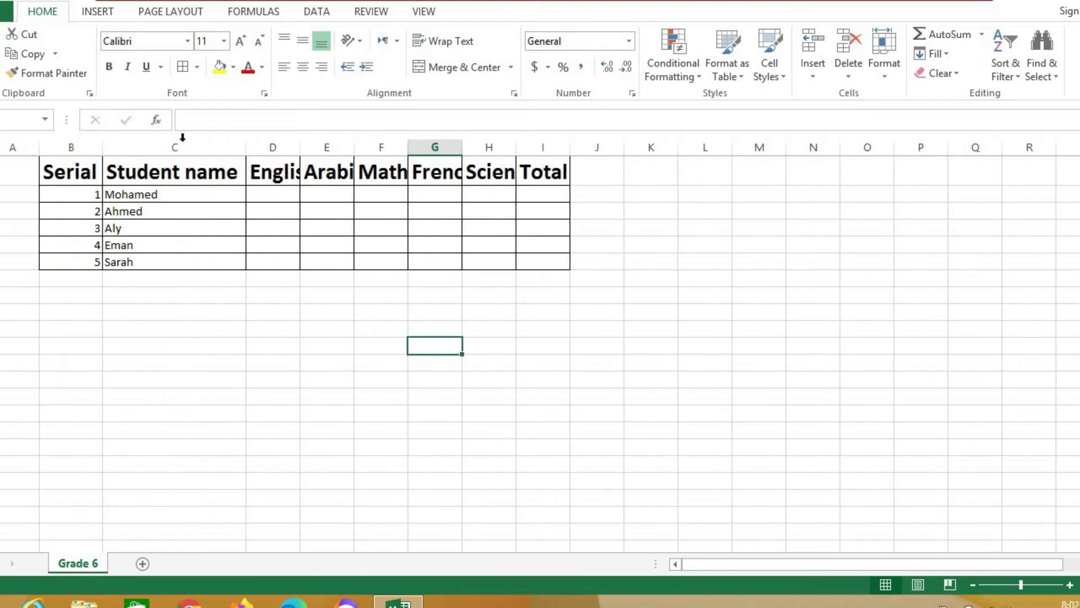
{"action": "double_click", "coordinate": [296, 142]}
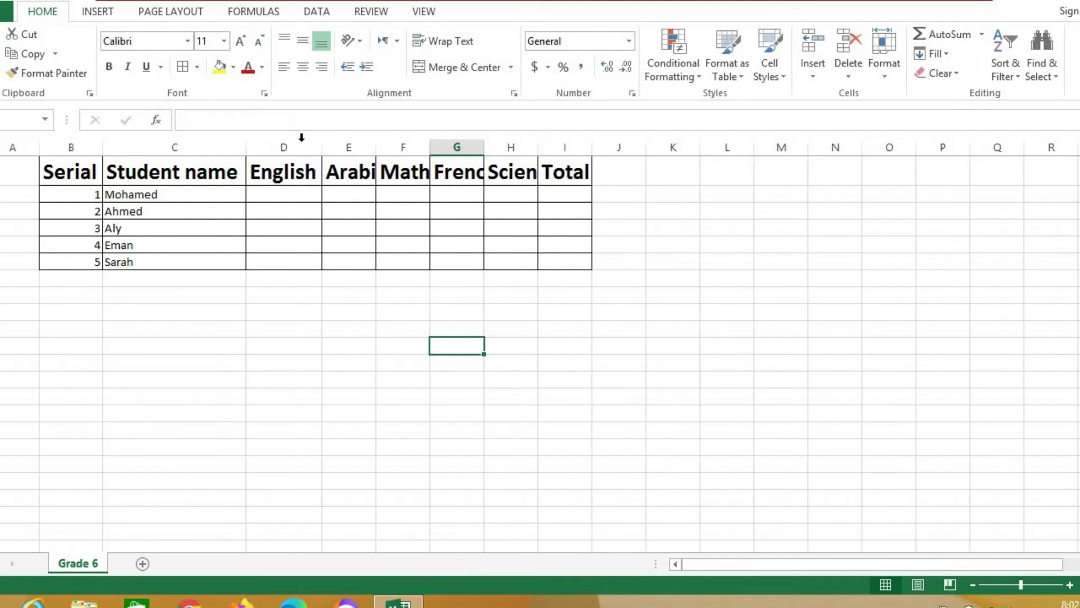
{"action": "double_click", "coordinate": [374, 143]}
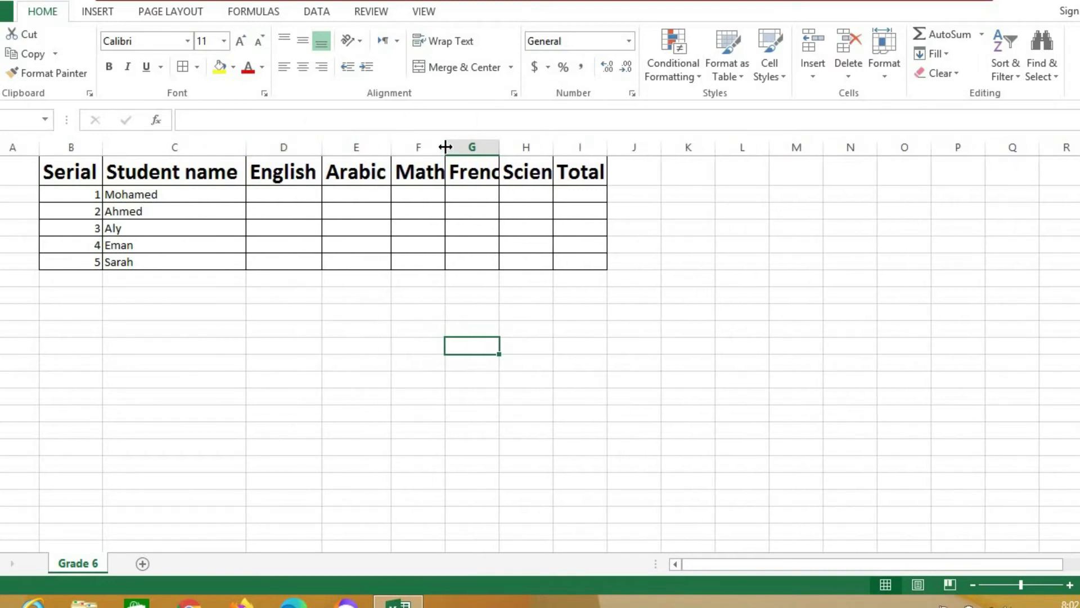
{"action": "double_click", "coordinate": [445, 146]}
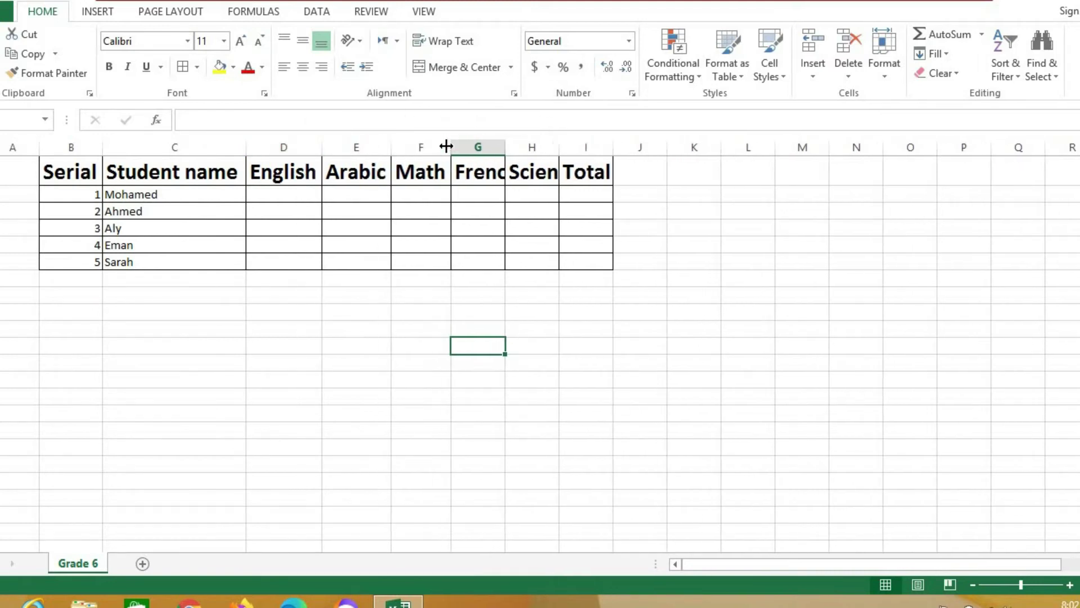
{"action": "double_click", "coordinate": [507, 144]}
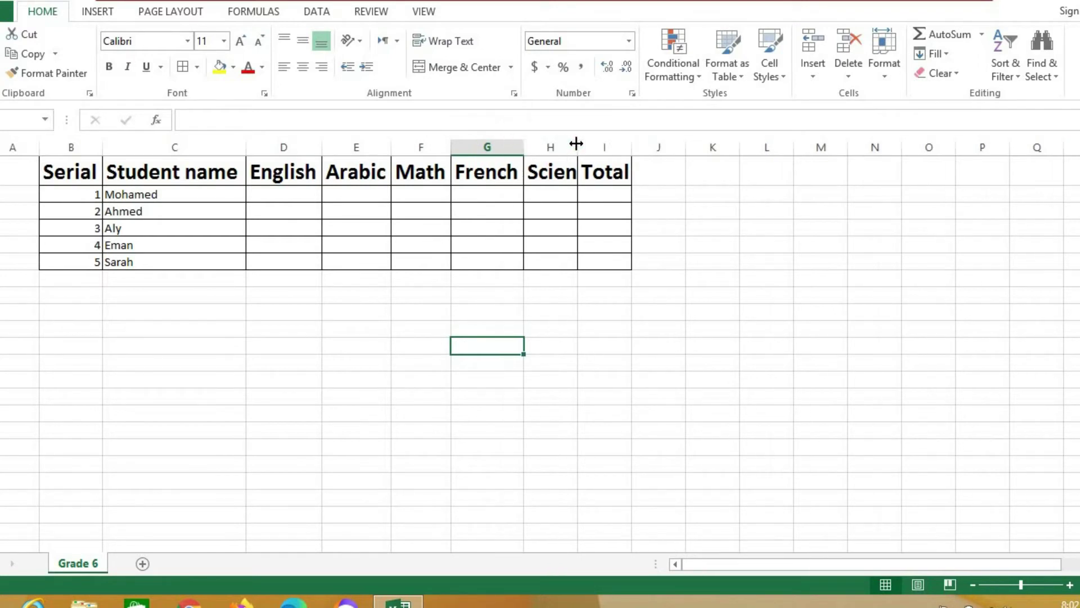
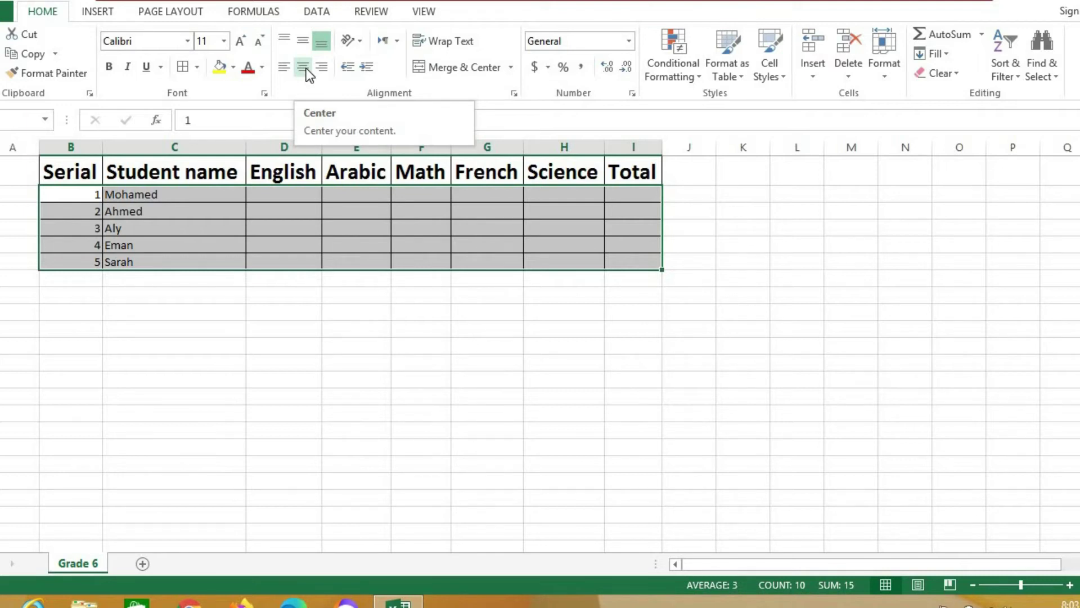
Center the five student rows from Serial to Total horizontally, middle-align them vertically and set their font size to 14
{"action": "left_click", "coordinate": [306, 69]}
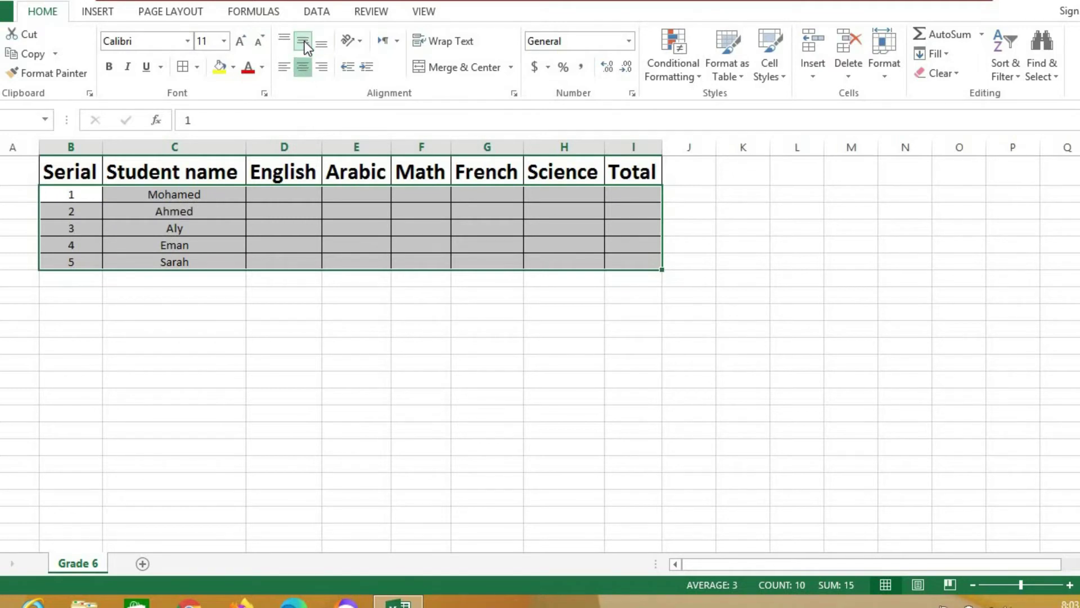
{"action": "left_click", "coordinate": [304, 41]}
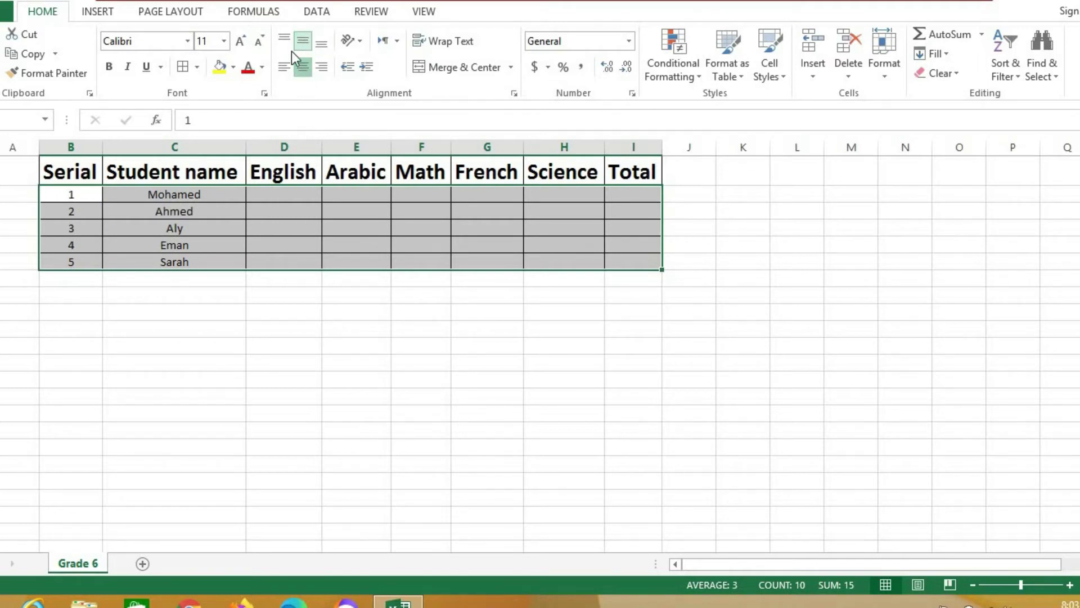
{"action": "left_click", "coordinate": [224, 45]}
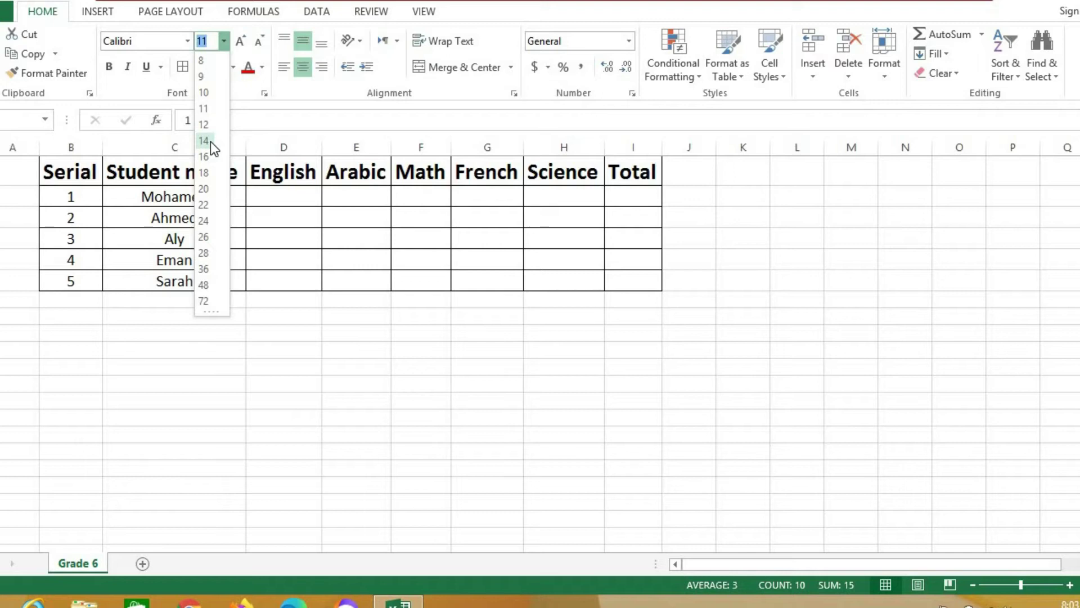
{"action": "left_click", "coordinate": [210, 140]}
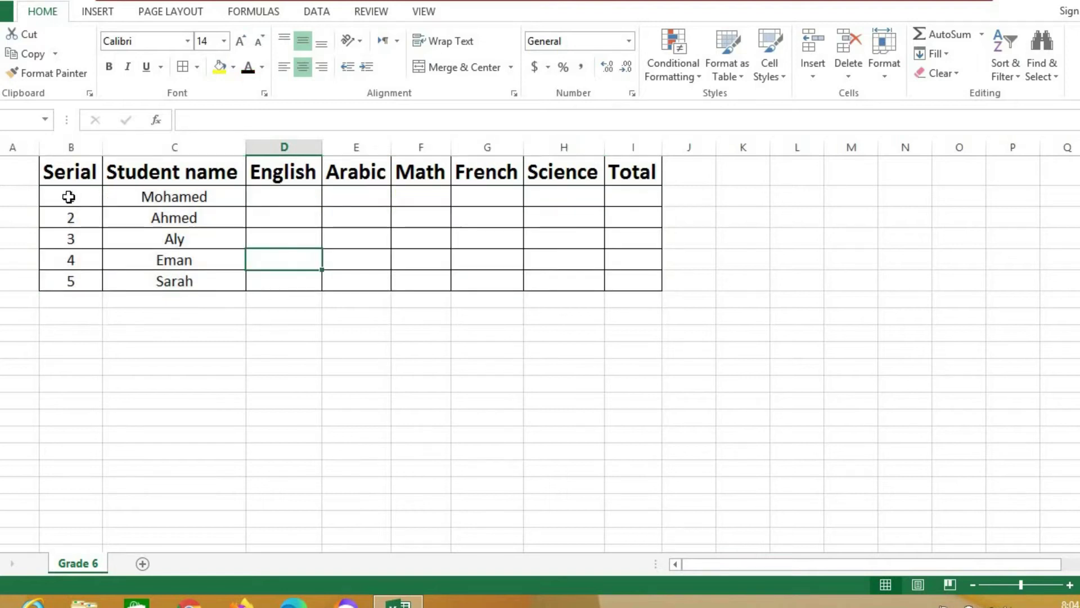
Set the font color of the serial 1 row to red and the serial 2 row to blue, from Serial to Total
{"action": "left_click_drag", "start_coordinate": [69, 196], "coordinate": [629, 192]}
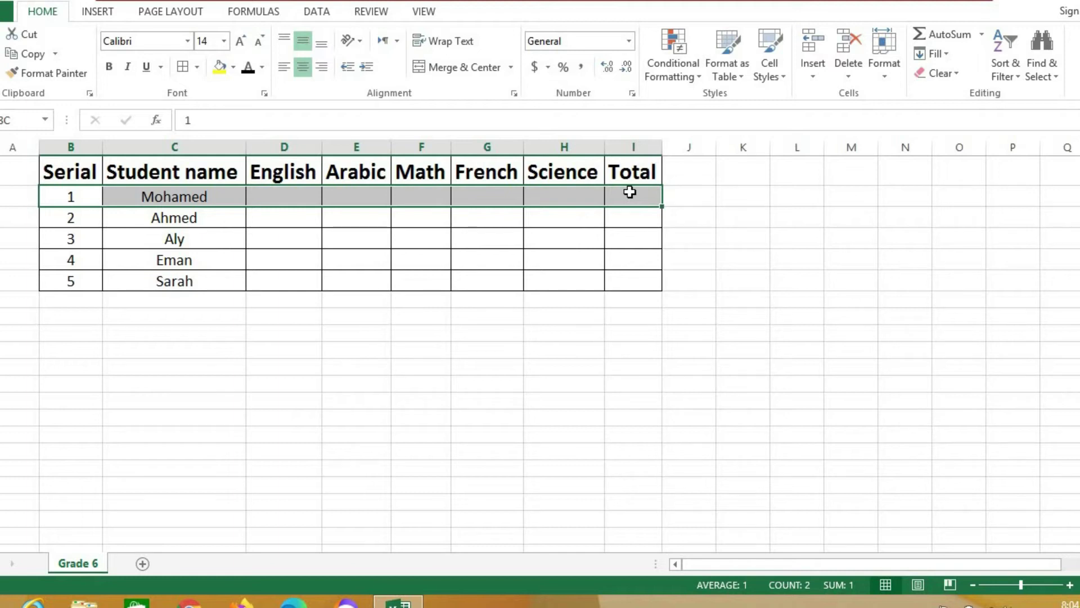
{"action": "left_click", "coordinate": [262, 67]}
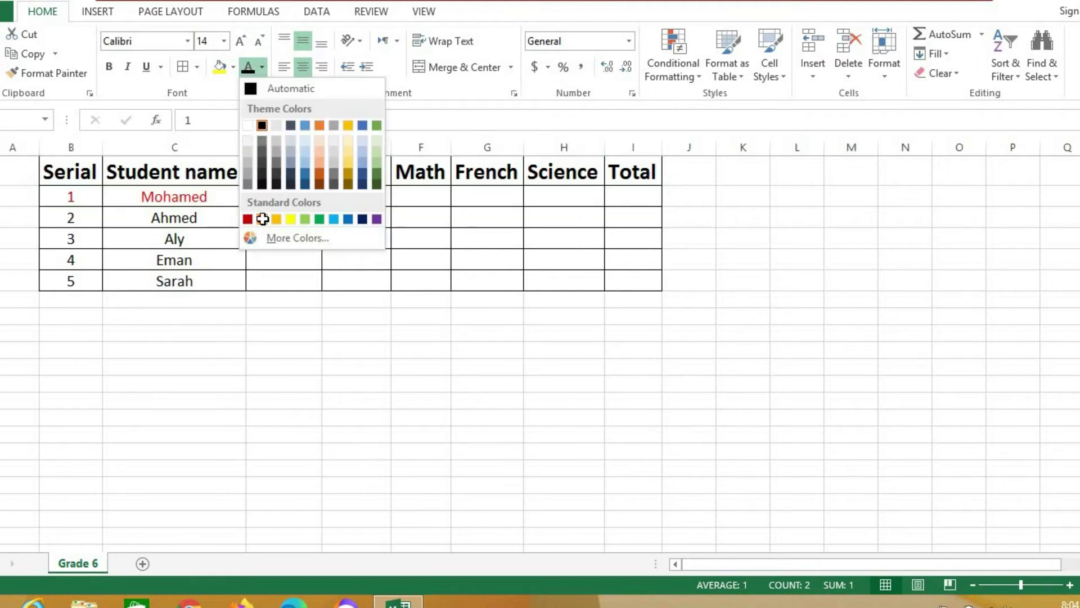
{"action": "left_click", "coordinate": [261, 217]}
{"action": "left_click_drag", "start_coordinate": [72, 215], "coordinate": [621, 220]}
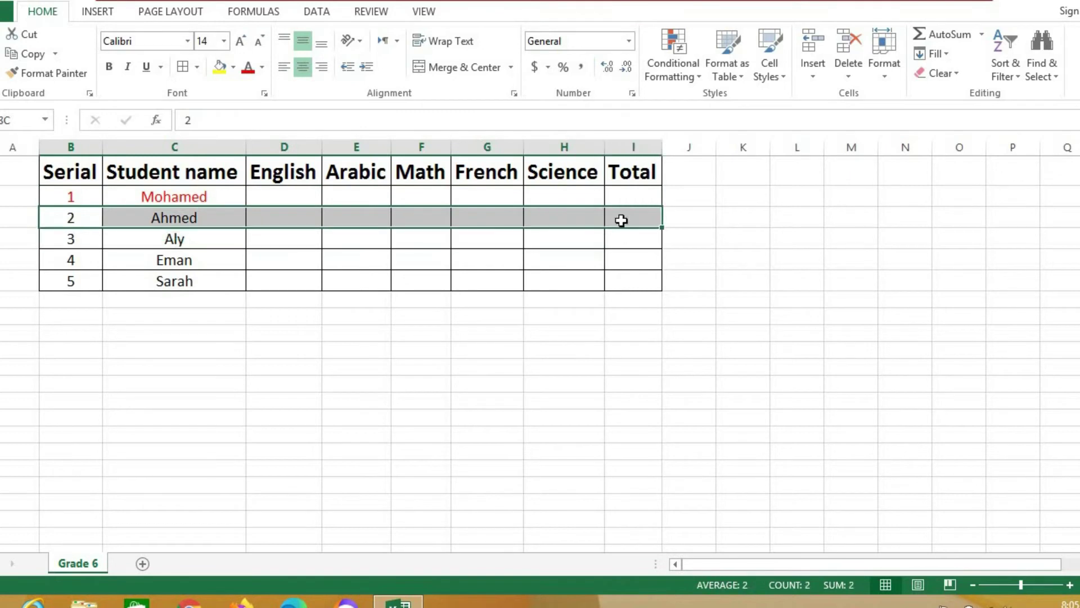
{"action": "left_click", "coordinate": [262, 68]}
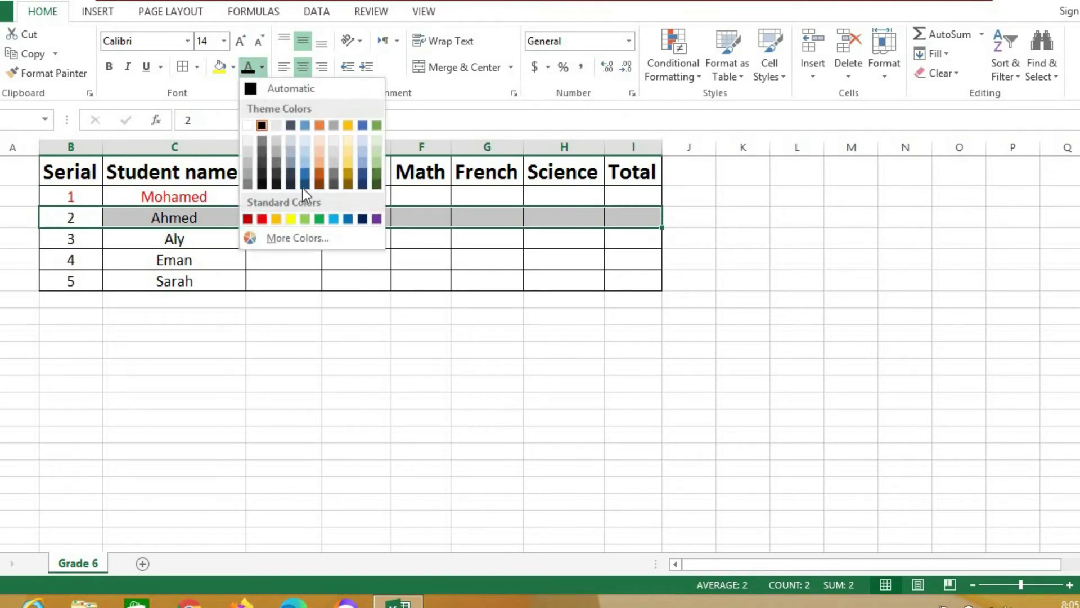
{"action": "left_click", "coordinate": [346, 219]}
Set the font color of the serial 3 row to green and the serial 4 row to purple, from Serial to Total
{"action": "left_click_drag", "start_coordinate": [80, 239], "coordinate": [619, 237]}
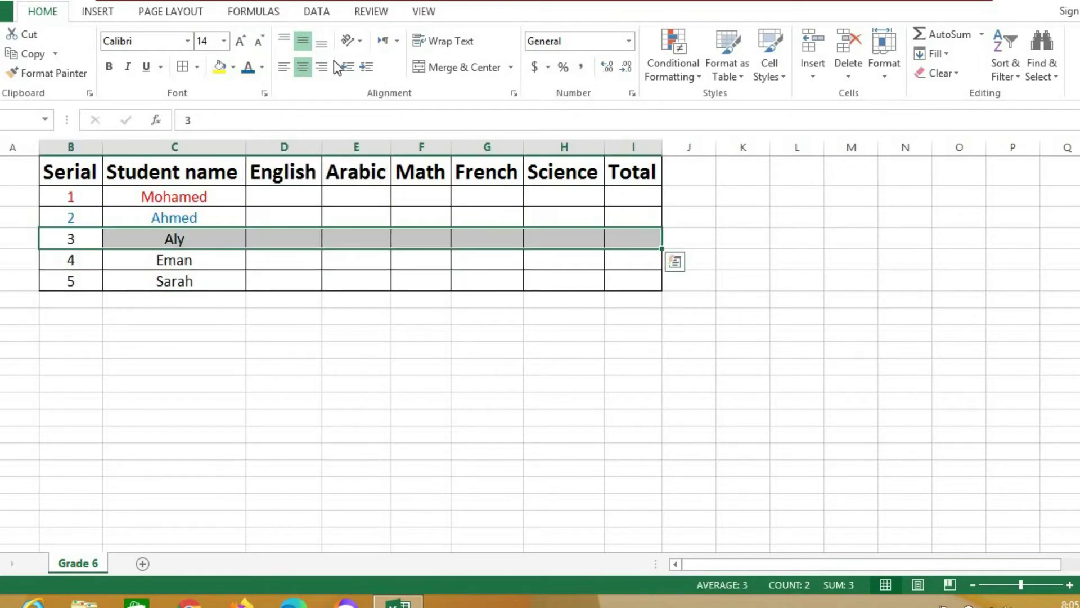
{"action": "left_click", "coordinate": [265, 70]}
{"action": "left_click", "coordinate": [318, 219]}
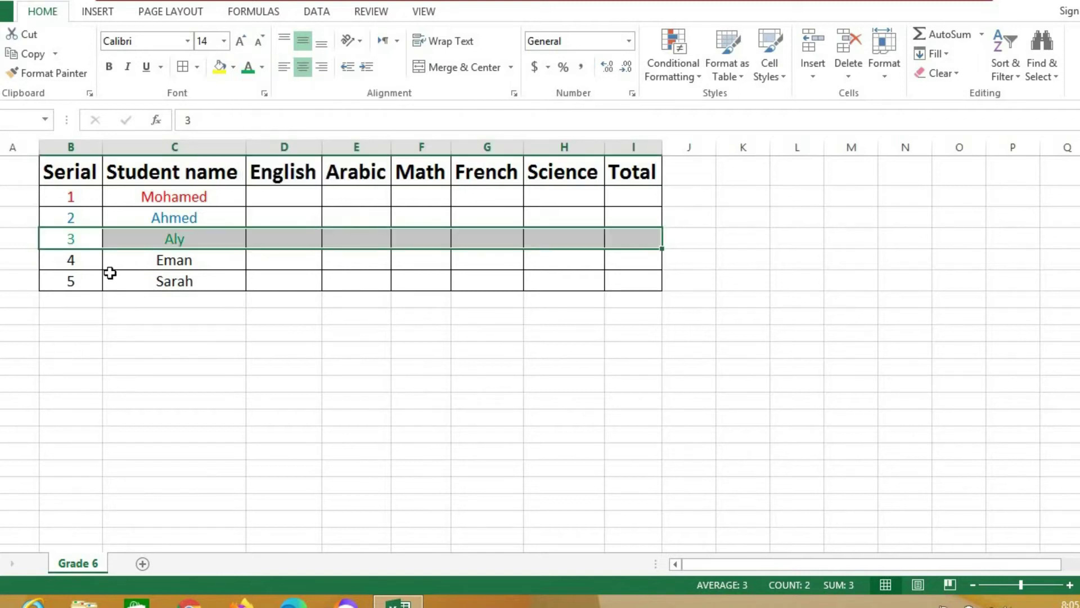
{"action": "left_click", "coordinate": [71, 260]}
{"action": "left_click_drag", "start_coordinate": [71, 260], "coordinate": [618, 259]}
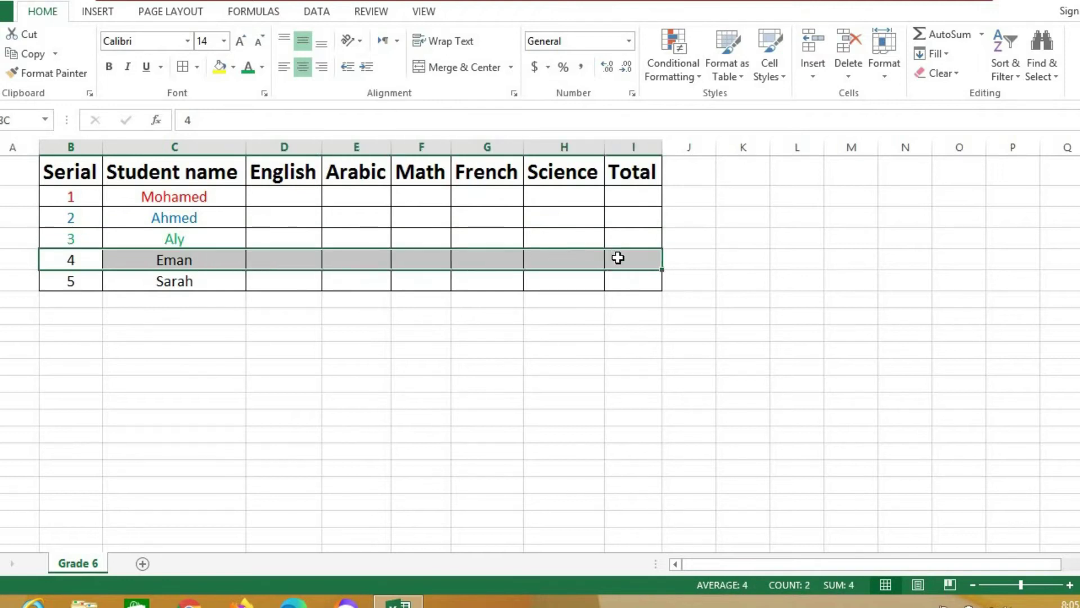
{"action": "left_click", "coordinate": [261, 67]}
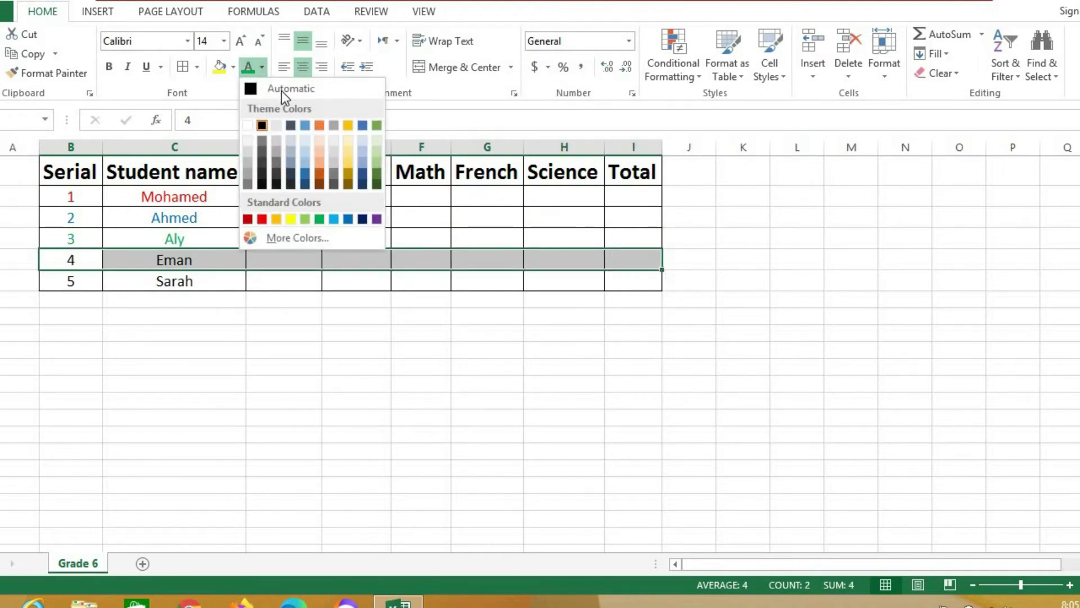
{"action": "left_click", "coordinate": [376, 220]}
Set the font color of the serial 5 row to the standard orange, from Serial to Total
{"action": "left_click_drag", "start_coordinate": [71, 281], "coordinate": [621, 280]}
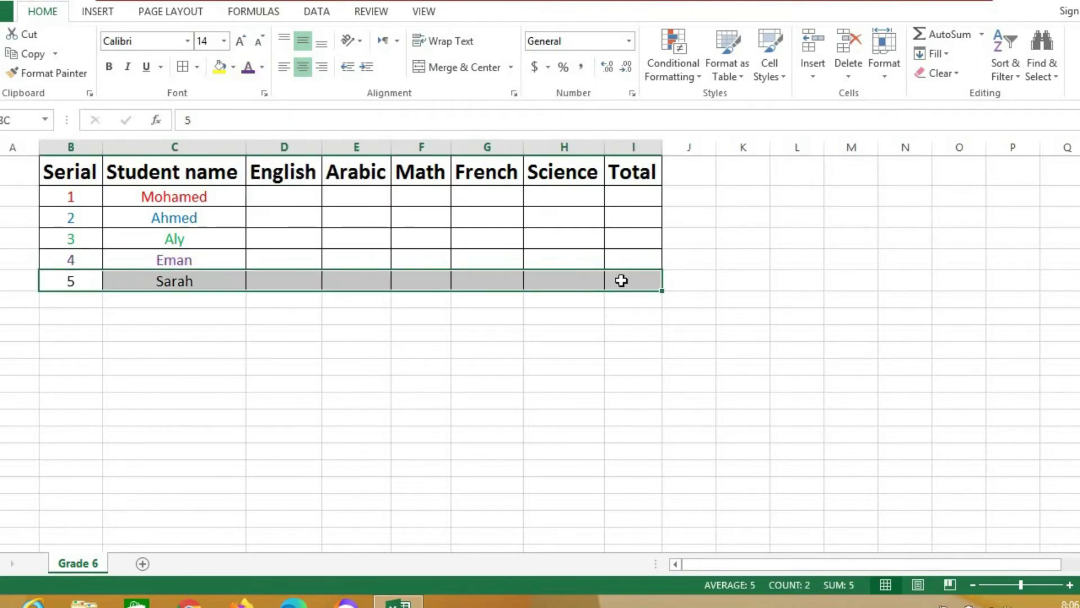
{"action": "left_click", "coordinate": [261, 67]}
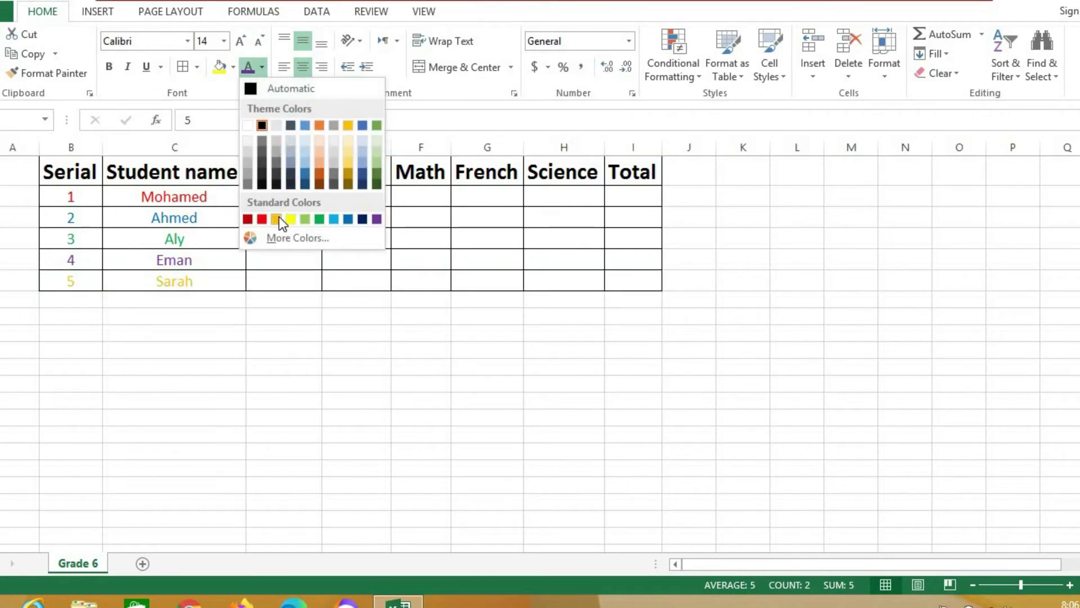
{"action": "left_click", "coordinate": [276, 219]}
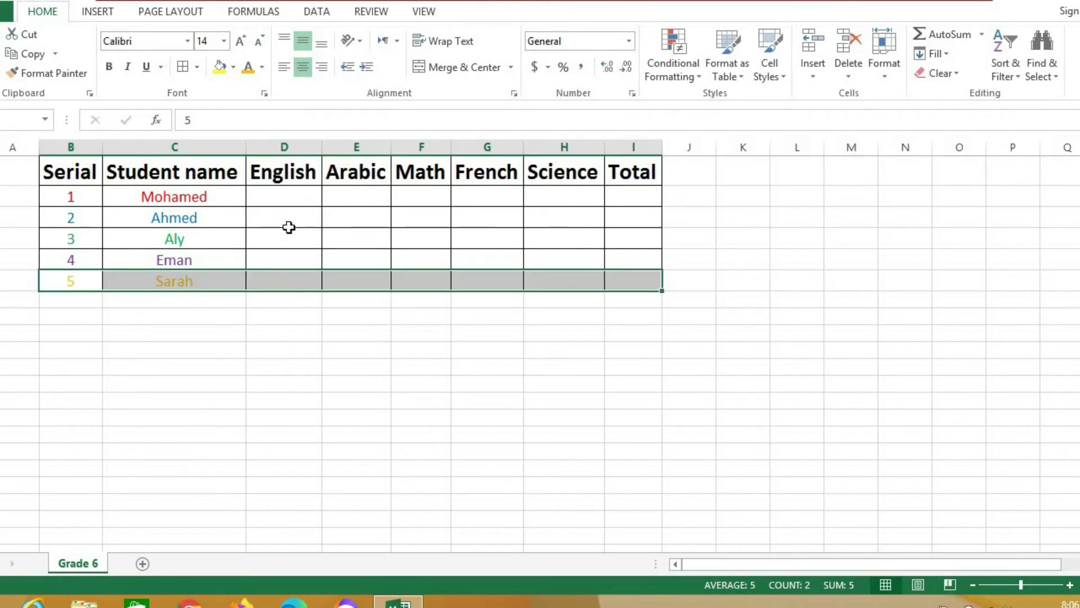
{"action": "left_click", "coordinate": [289, 227]}
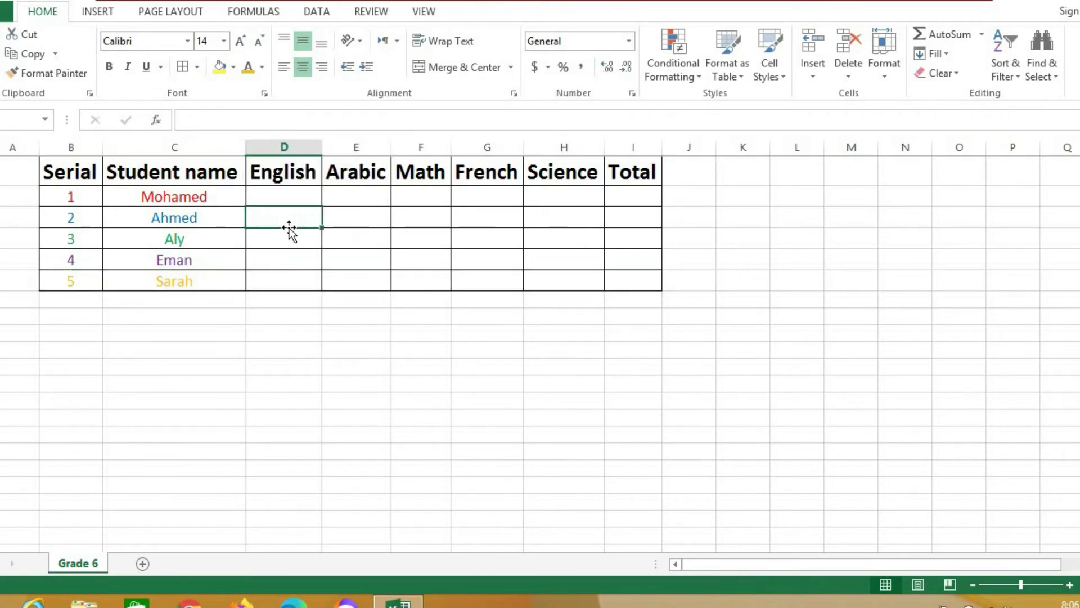
Enter the serial 1 student's marks from English to Science as 100, 90, 98, 99 and 96
{"action": "left_click", "coordinate": [280, 197]}
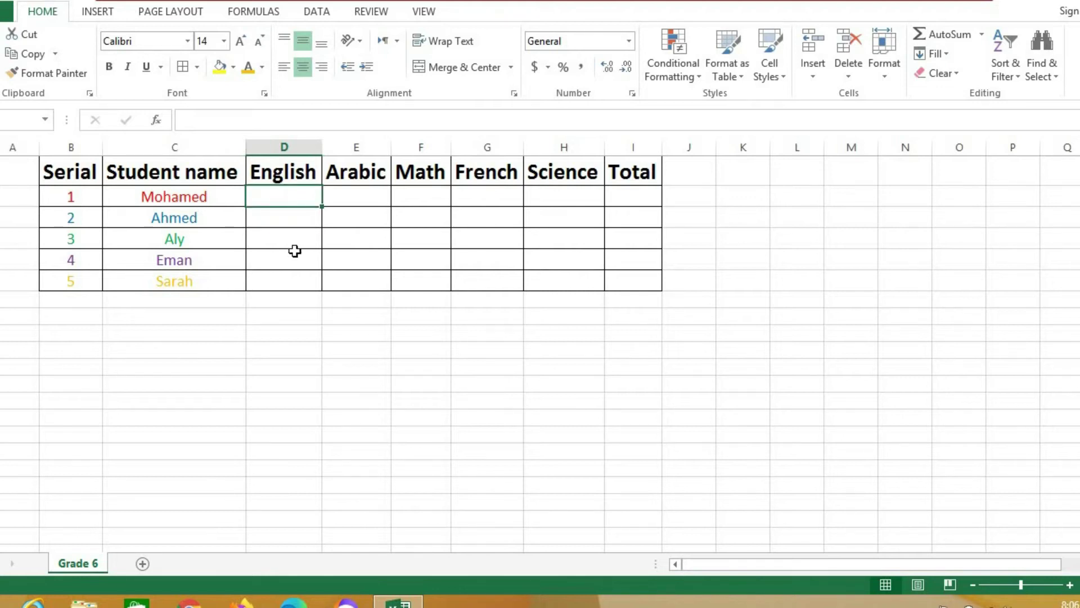
{"action": "type", "text": "100"}
{"action": "key", "text": "Tab"}
{"action": "type", "text": "90"}
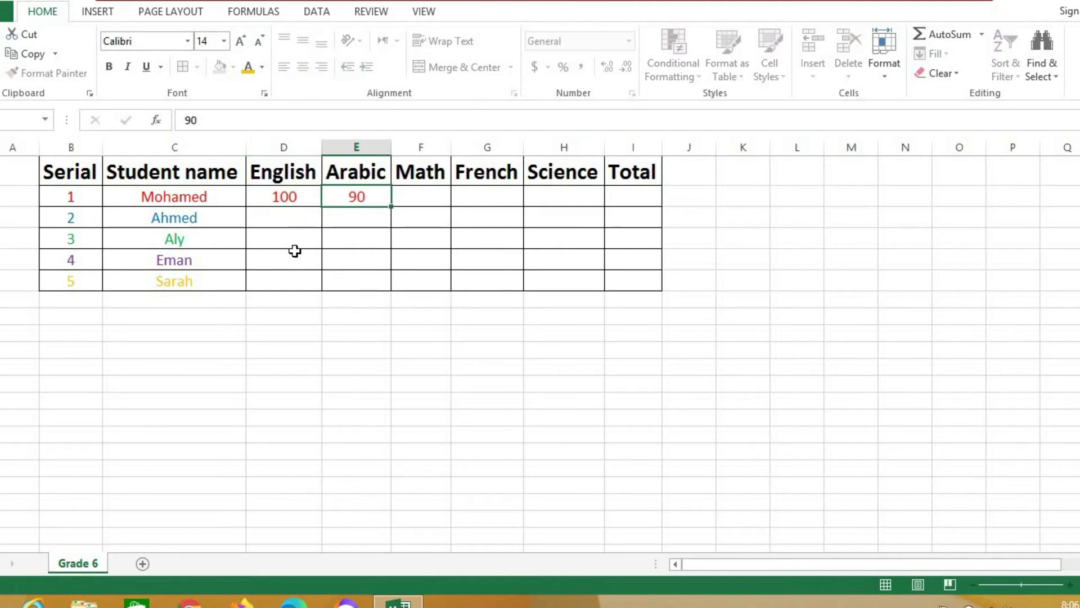
{"action": "key", "text": "Tab"}
{"action": "type", "text": "98"}
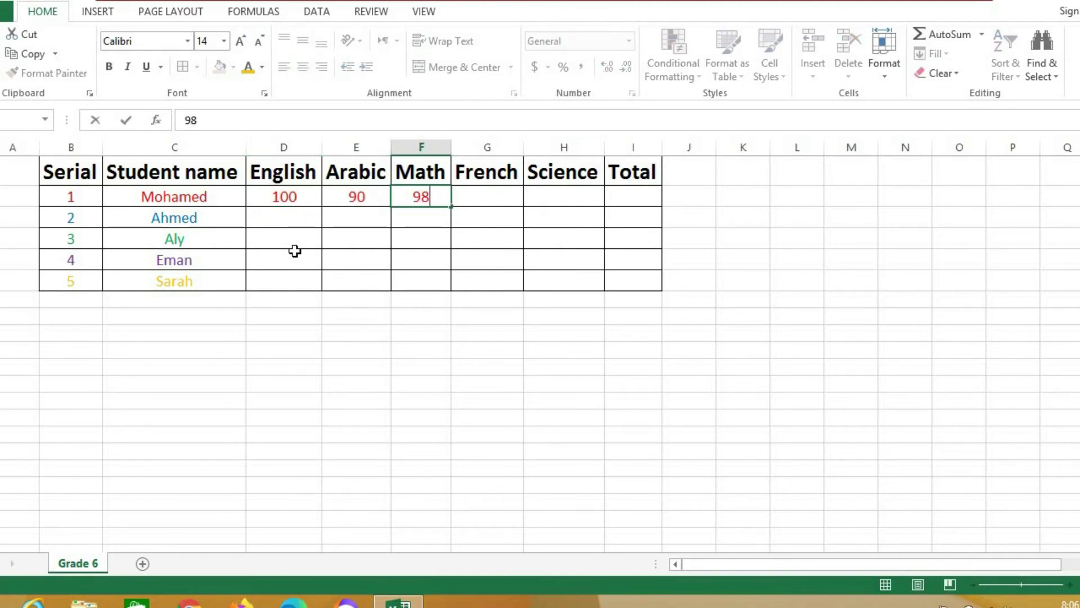
{"action": "key", "text": "Tab"}
{"action": "type", "text": "99"}
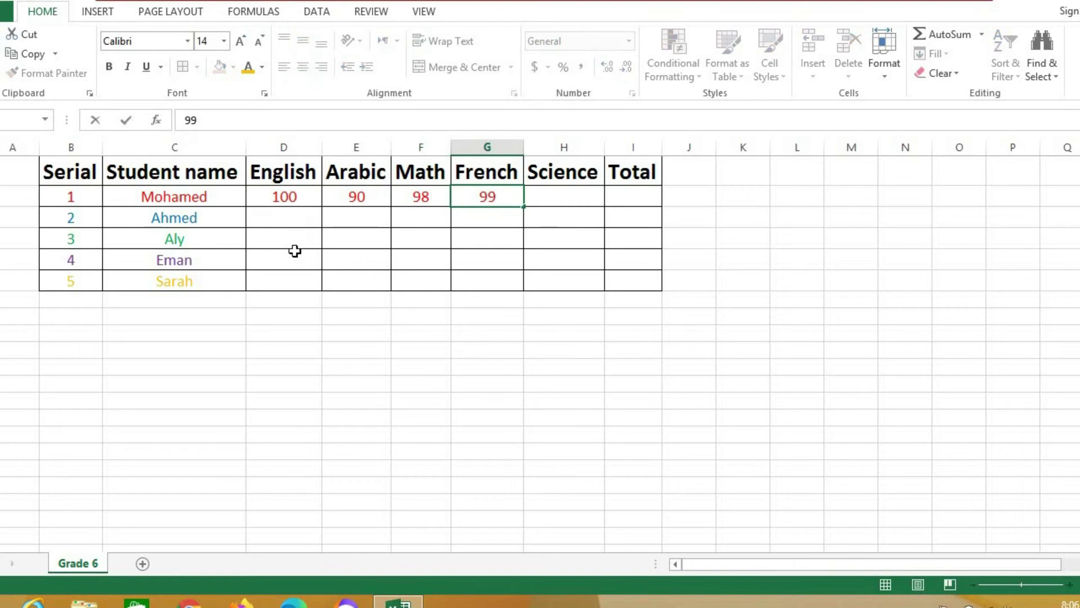
{"action": "key", "text": "Tab"}
{"action": "type", "text": "96"}
{"action": "key", "text": "Return"}
Enter the serial 2 student's marks from English to Science as 100, 99, 96, 95 and 90
{"action": "type", "text": "10"}
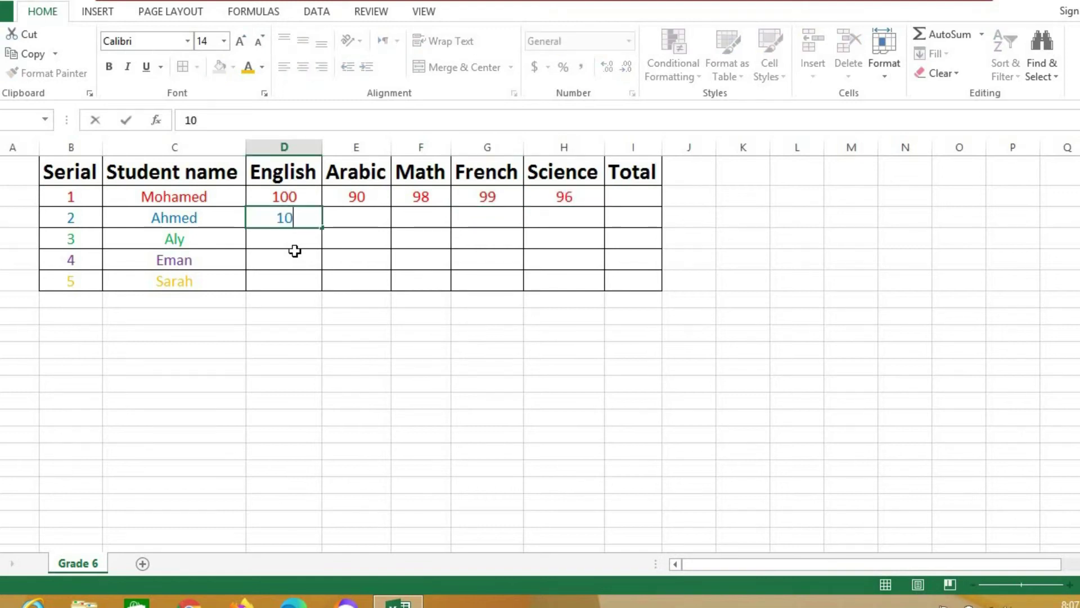
{"action": "type", "text": "0"}
{"action": "key", "text": "Tab"}
{"action": "type", "text": "99"}
{"action": "key", "text": "Tab"}
{"action": "type", "text": "96"}
{"action": "key", "text": "Tab"}
{"action": "type", "text": "95"}
{"action": "key", "text": "Tab"}
{"action": "type", "text": "90"}
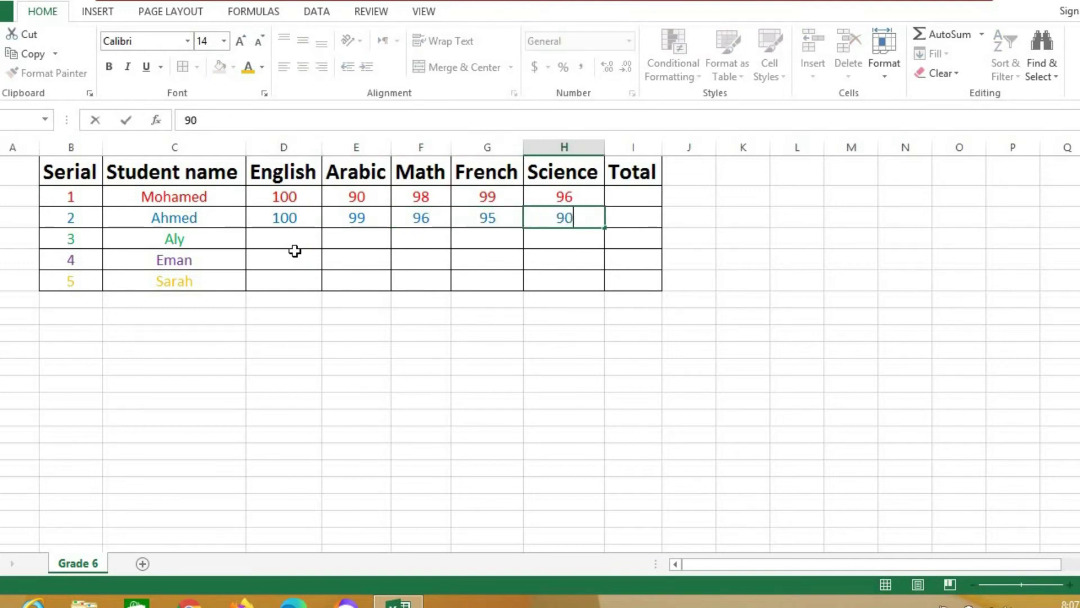
{"action": "key", "text": "Return"}
Enter the serial 3 student's marks from English to Science as 100, 95, 98, 97 and 99
{"action": "key", "text": "Left"}
{"action": "key", "text": "Left"}
{"action": "key", "text": "Left"}
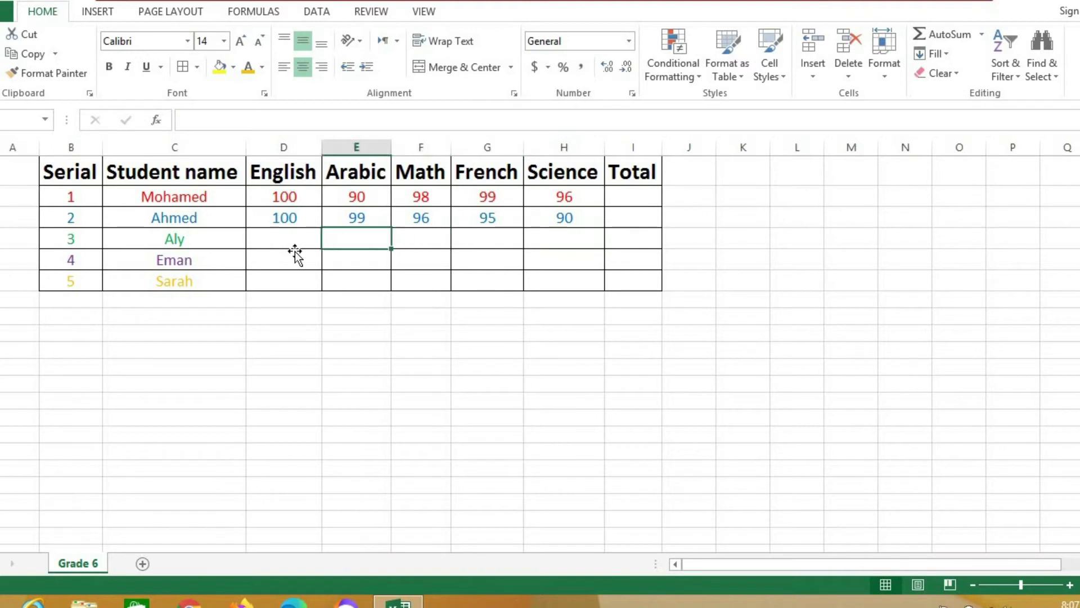
{"action": "key", "text": "Left"}
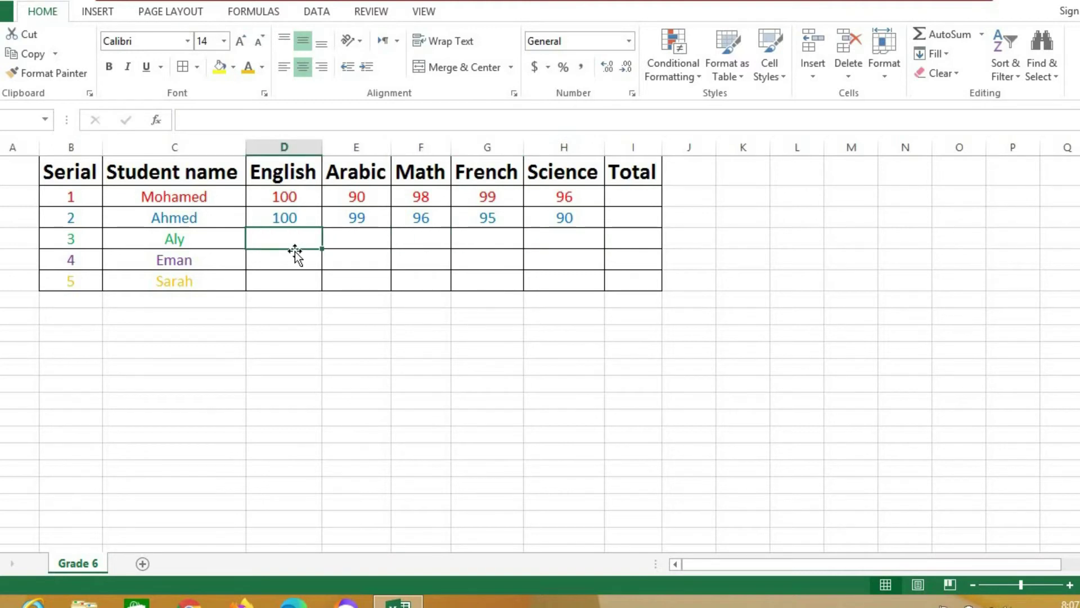
{"action": "type", "text": "100"}
{"action": "key", "text": "Tab"}
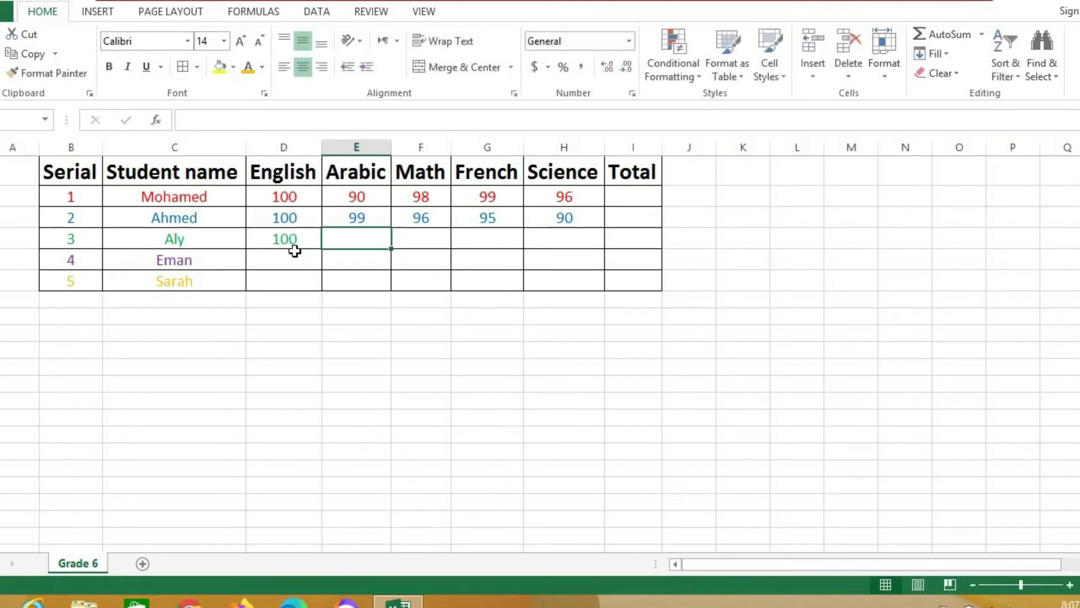
{"action": "type", "text": "95"}
{"action": "key", "text": "Tab"}
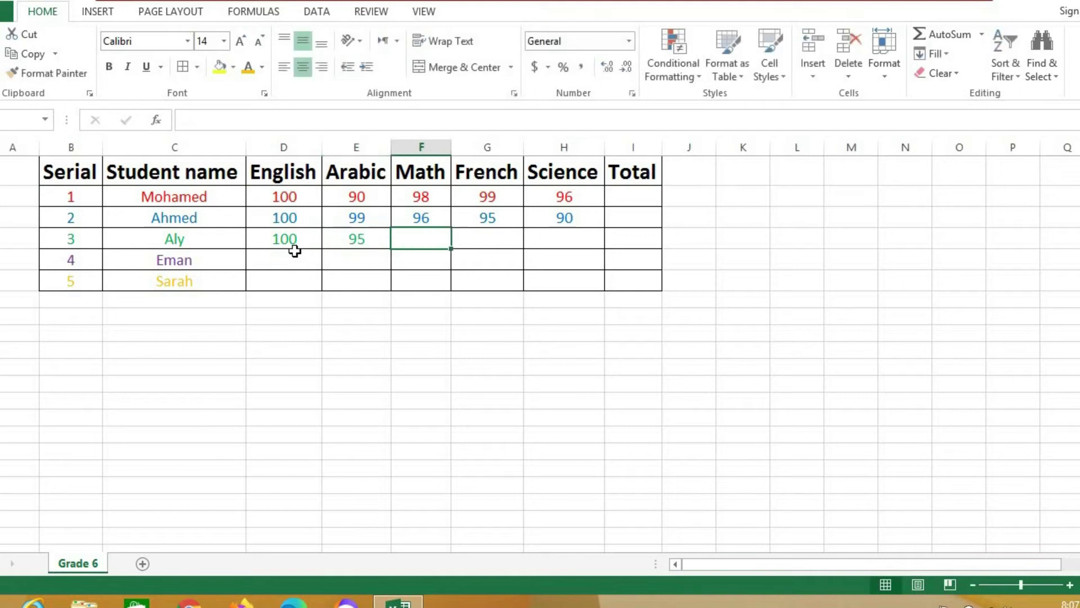
{"action": "type", "text": "98"}
{"action": "key", "text": "Tab"}
{"action": "type", "text": "97"}
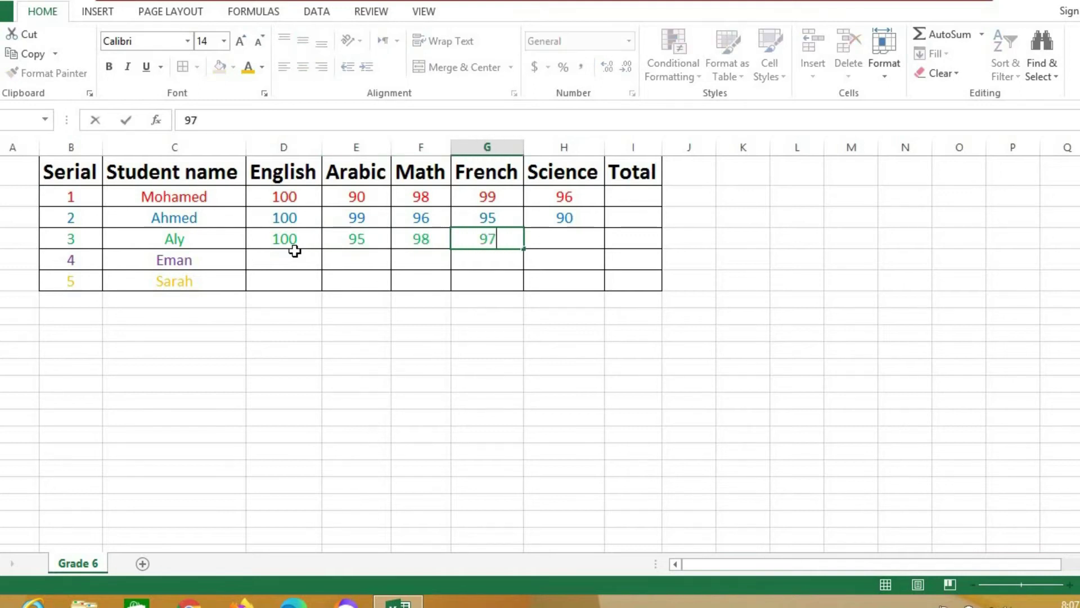
{"action": "key", "text": "Tab"}
{"action": "type", "text": "99"}
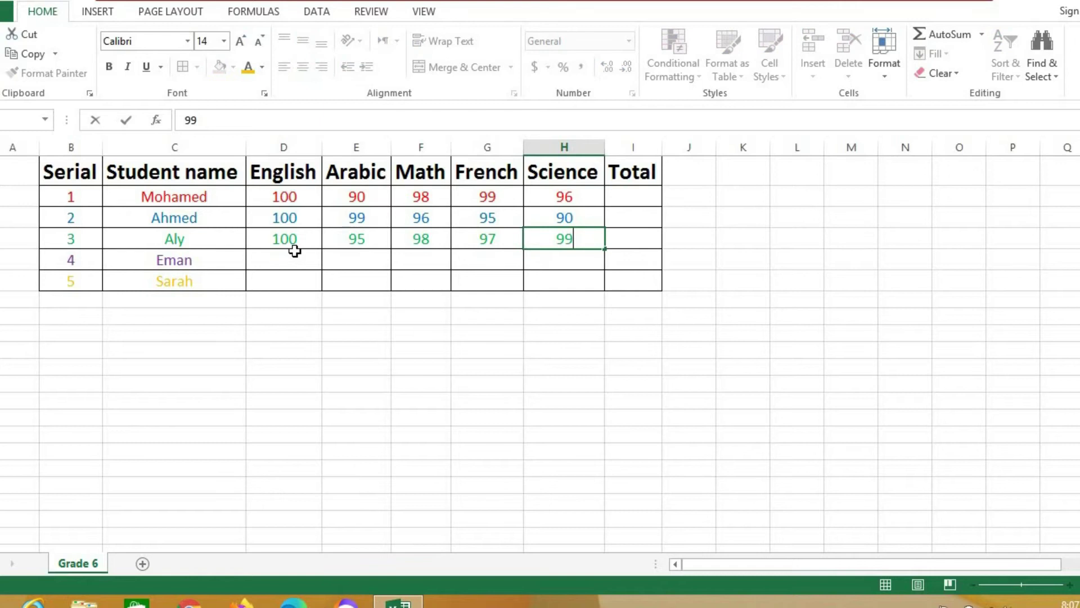
Enter the serial 4 student's marks from English to Science as 96, 100, 99, 89 and 96
{"action": "key", "text": "Return"}
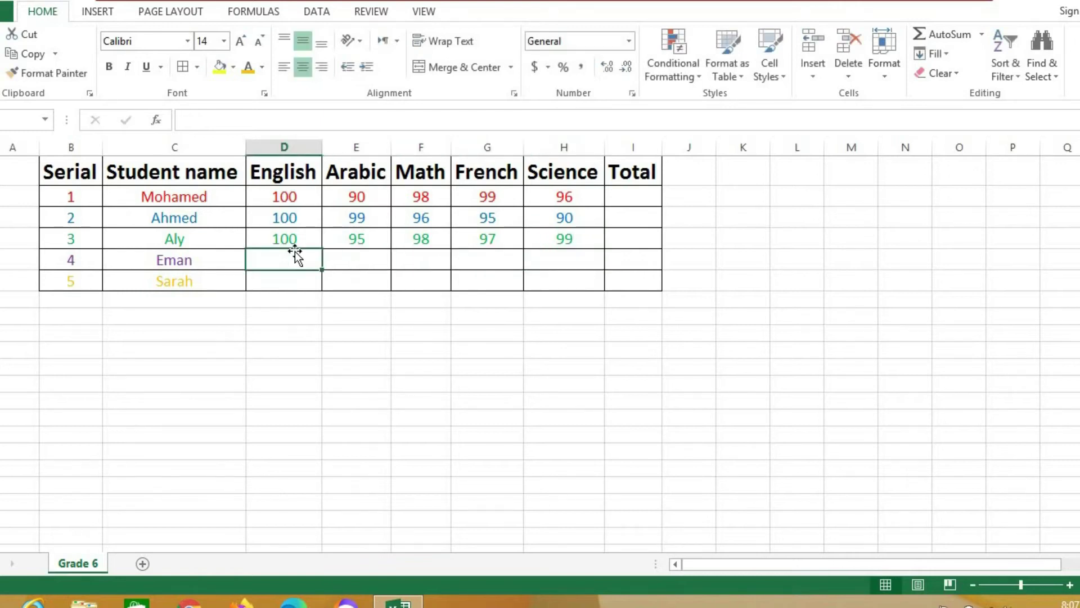
{"action": "type", "text": "96"}
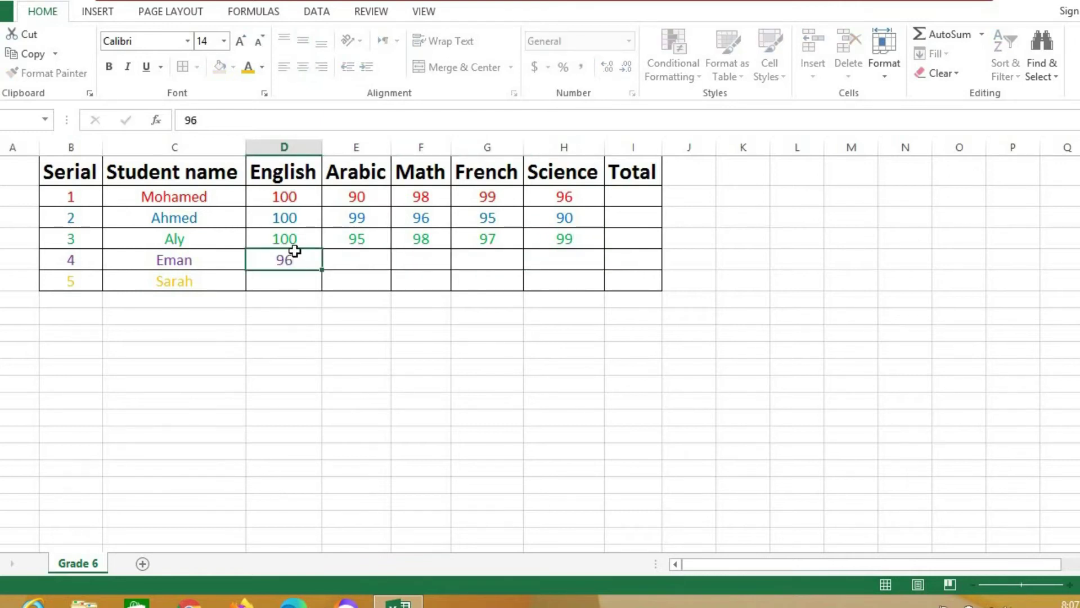
{"action": "key", "text": "Tab"}
{"action": "type", "text": "100"}
{"action": "key", "text": "Tab"}
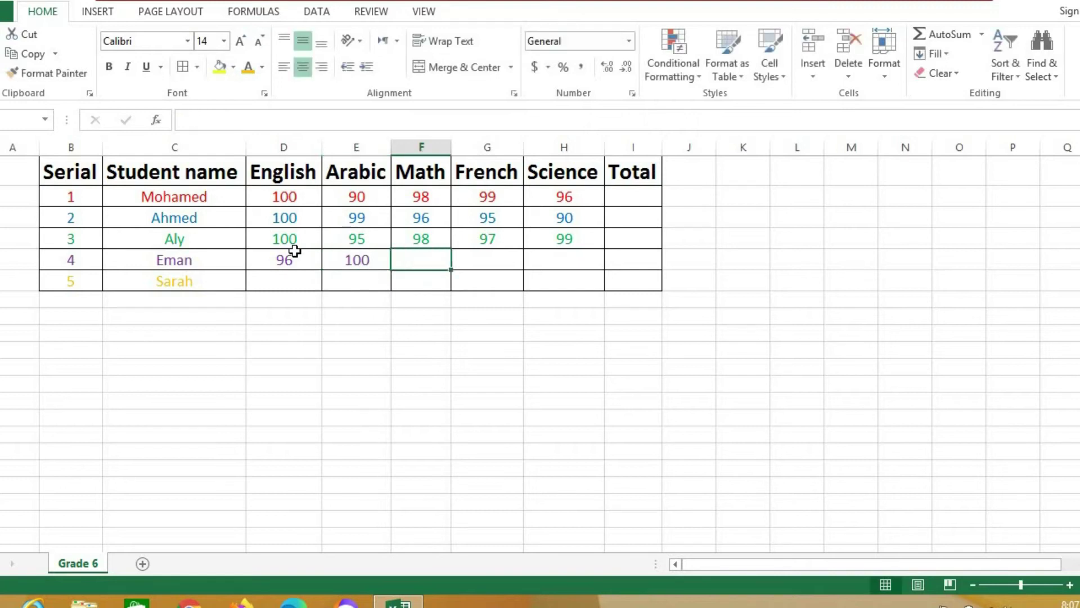
{"action": "type", "text": "99"}
{"action": "key", "text": "Tab"}
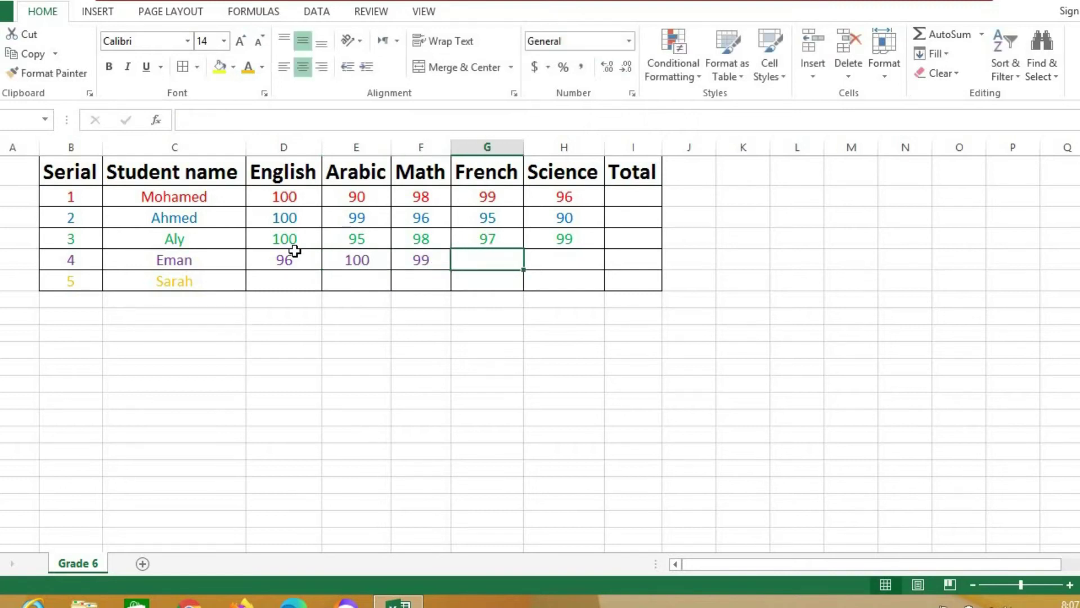
{"action": "type", "text": "89"}
{"action": "key", "text": "Tab"}
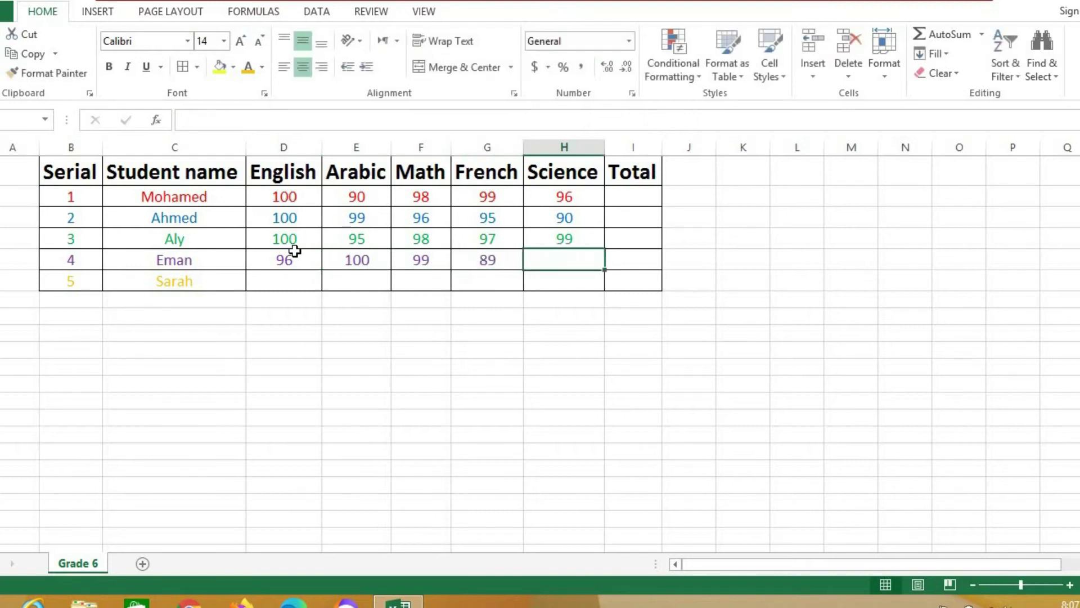
{"action": "type", "text": "96"}
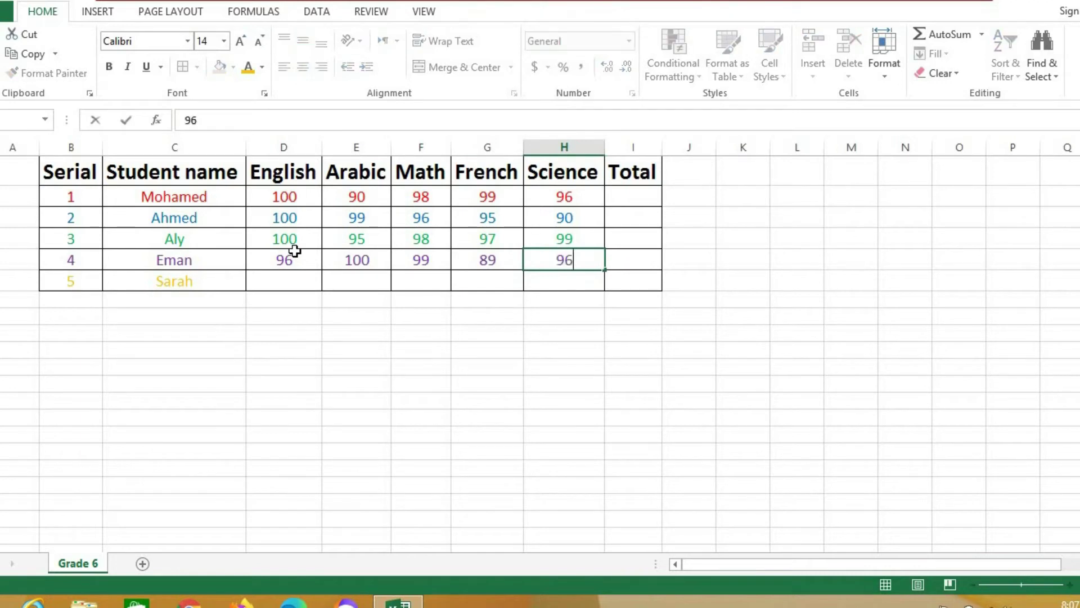
{"action": "key", "text": "Return"}
Enter the serial 5 student's marks from English to Science as 88, 100, 100, 96 and 97
{"action": "key", "text": "Left"}
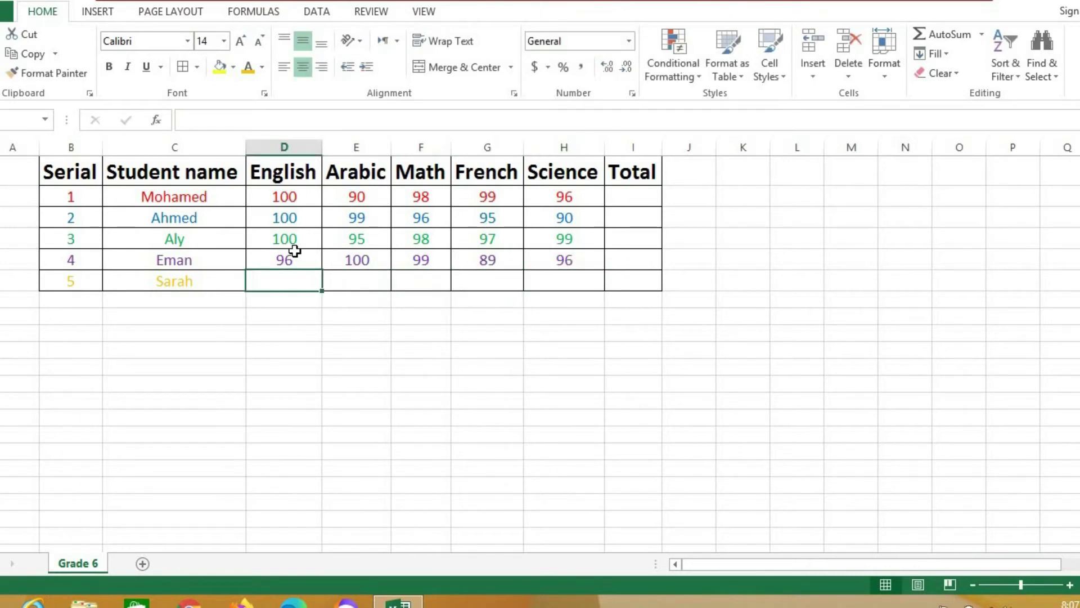
{"action": "type", "text": "88"}
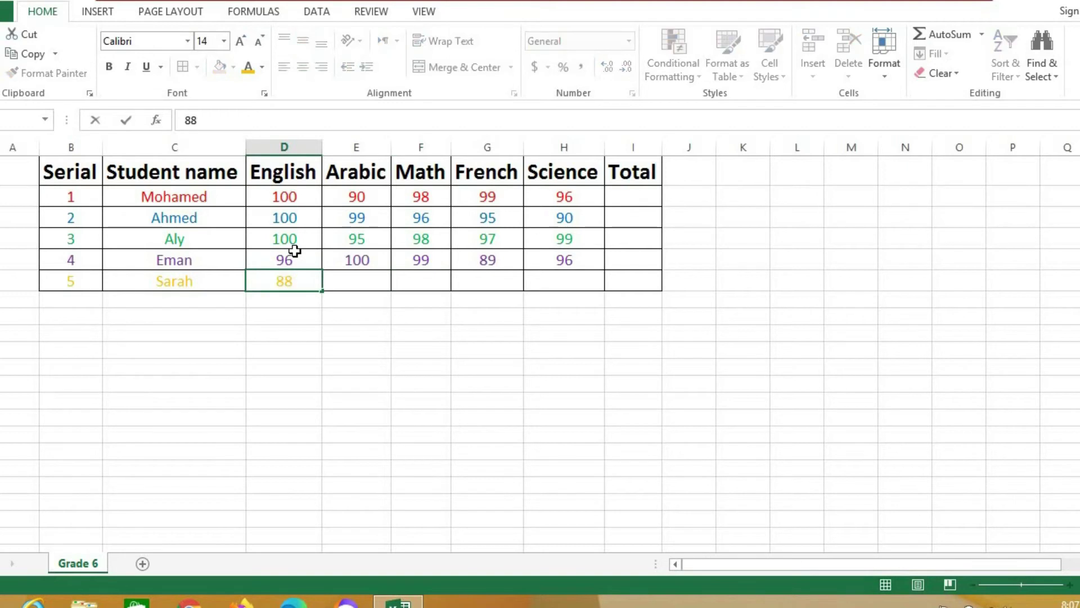
{"action": "key", "text": "Tab"}
{"action": "type", "text": "100"}
{"action": "key", "text": "Tab"}
{"action": "type", "text": "100"}
{"action": "key", "text": "Tab"}
{"action": "type", "text": "96"}
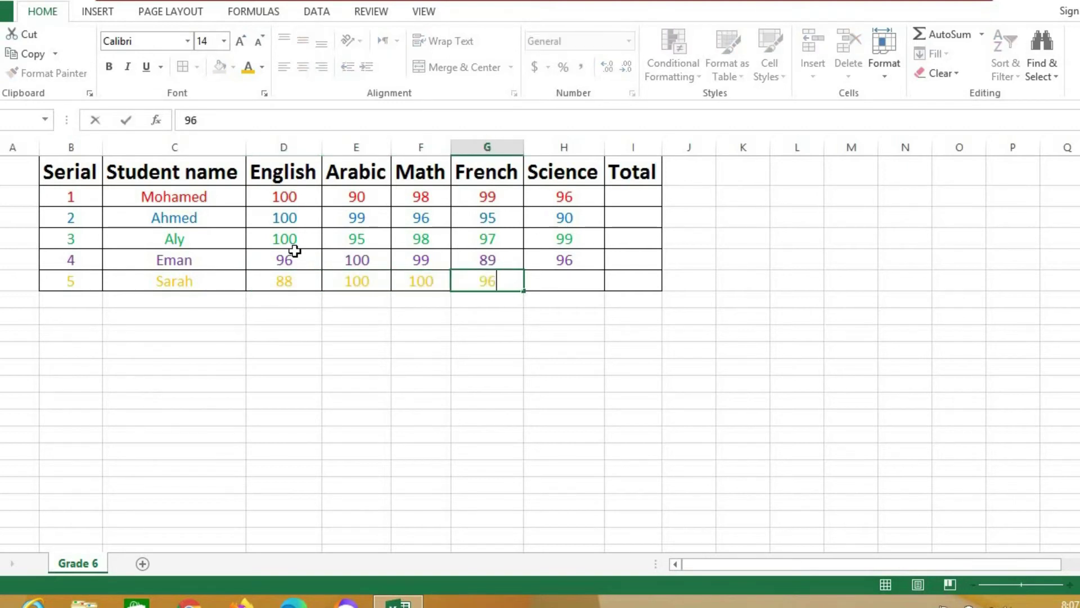
{"action": "key", "text": "Tab"}
{"action": "type", "text": "97"}
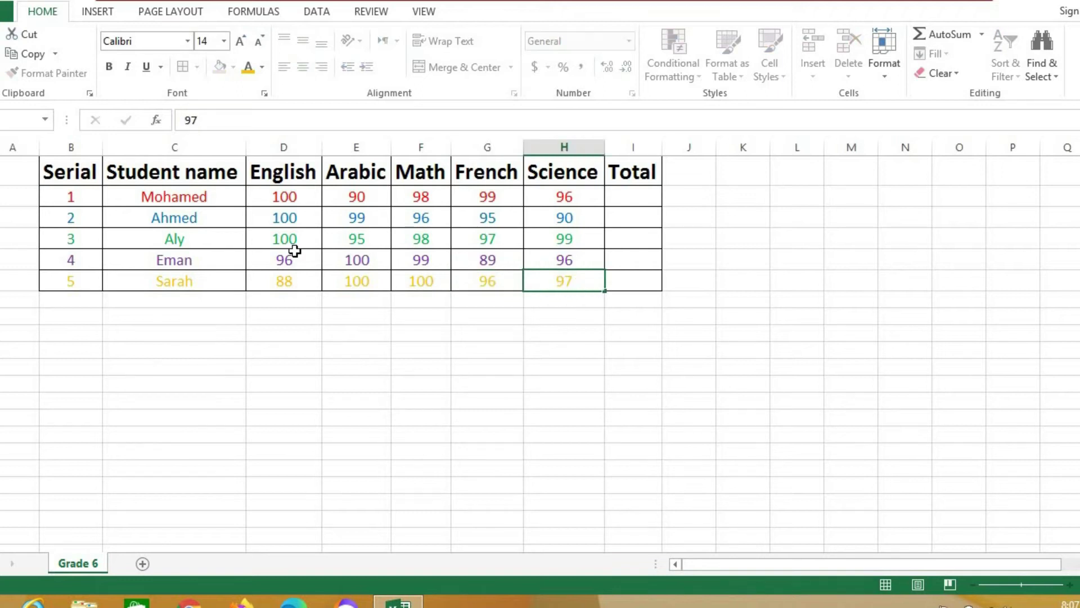
{"action": "key", "text": "Tab"}
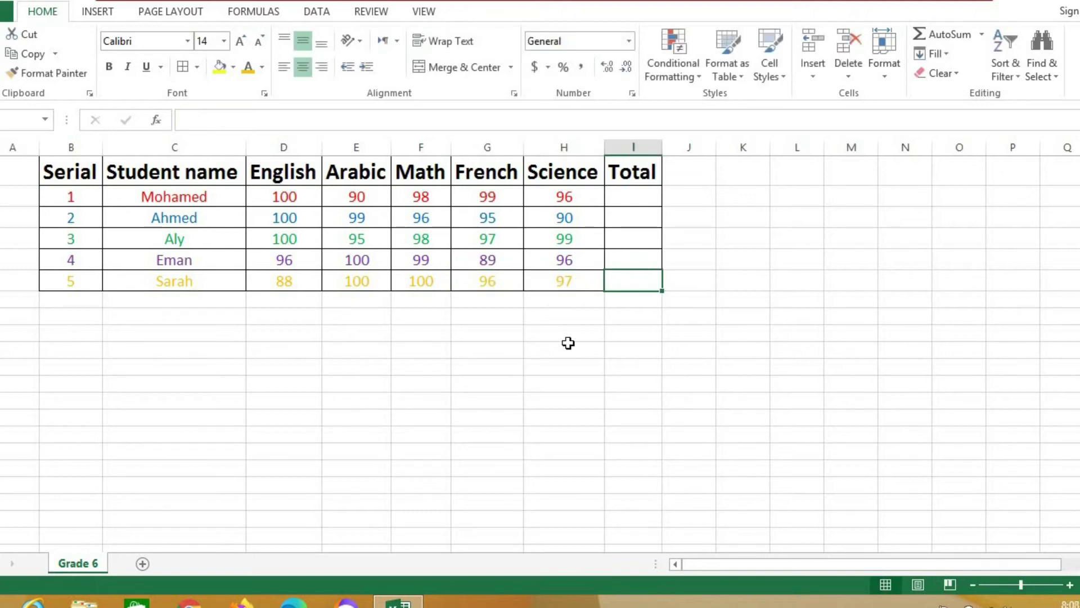
Calculate the serial 1 student's Total with the formula =SUM(D2,E2,F2,G2,H2), picking each subject mark separately
{"action": "left_click", "coordinate": [638, 191]}
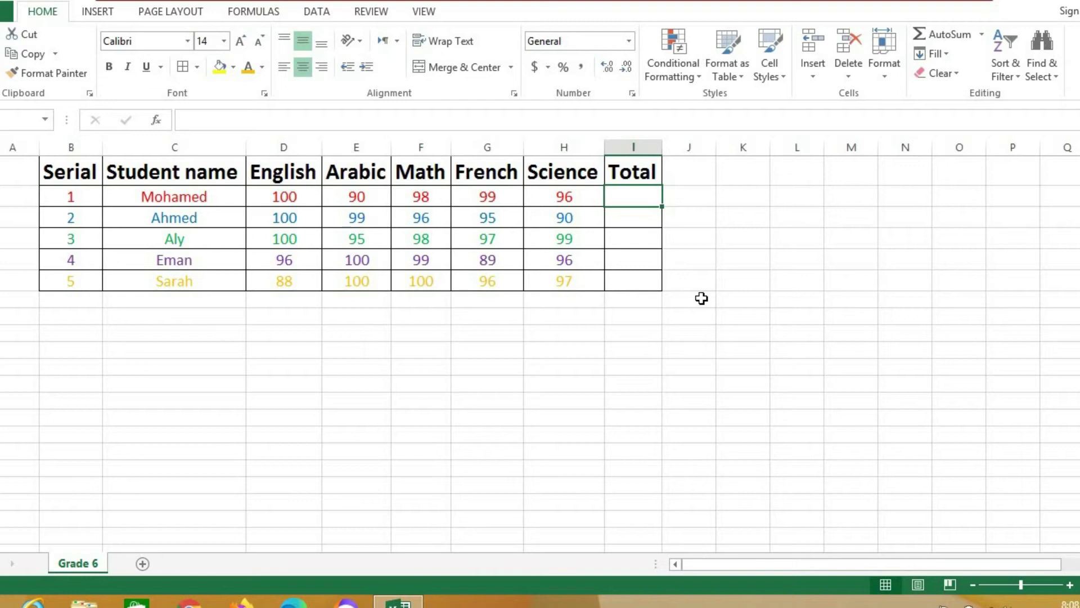
{"action": "type", "text": "="}
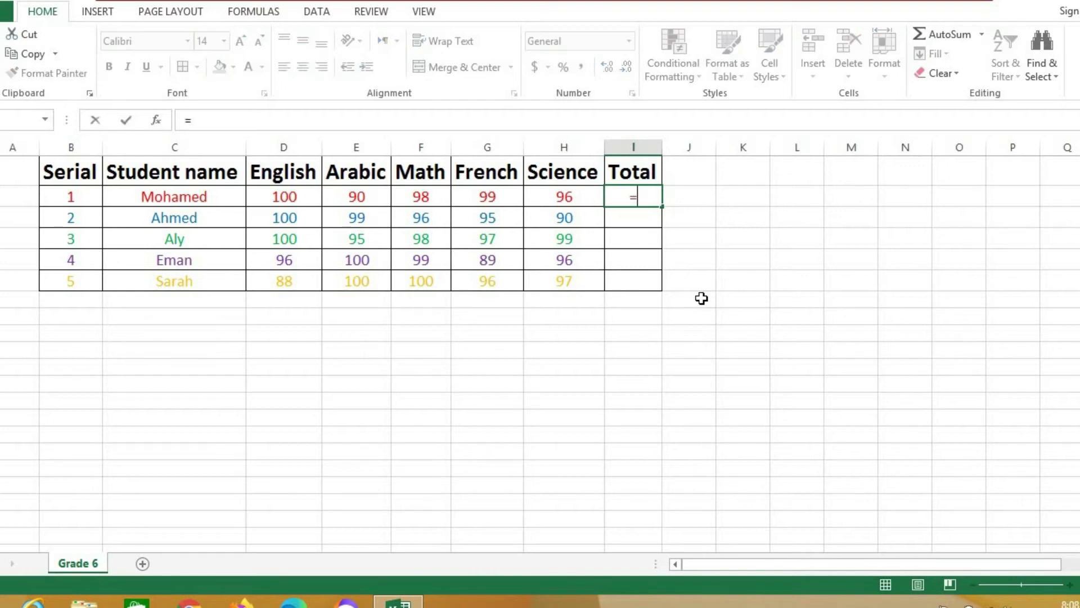
{"action": "type", "text": "s"}
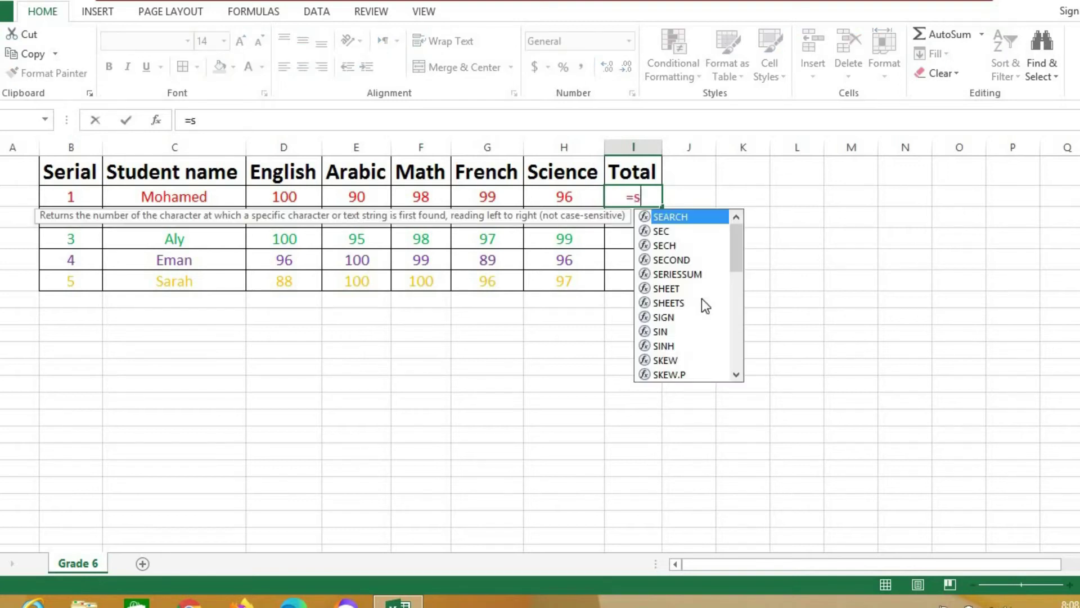
{"action": "type", "text": "um"}
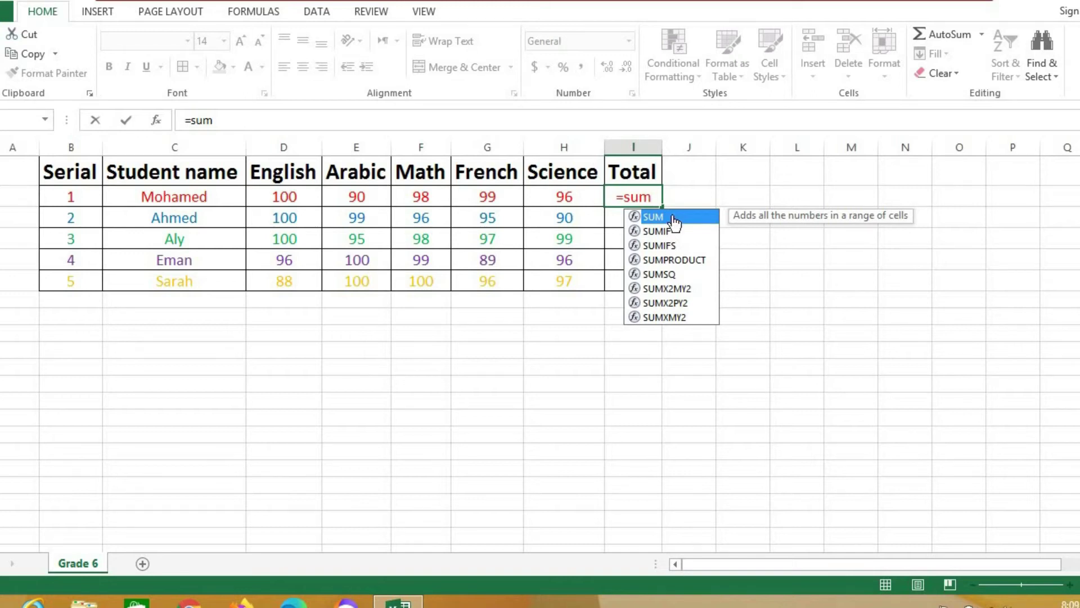
{"action": "double_click", "coordinate": [672, 216]}
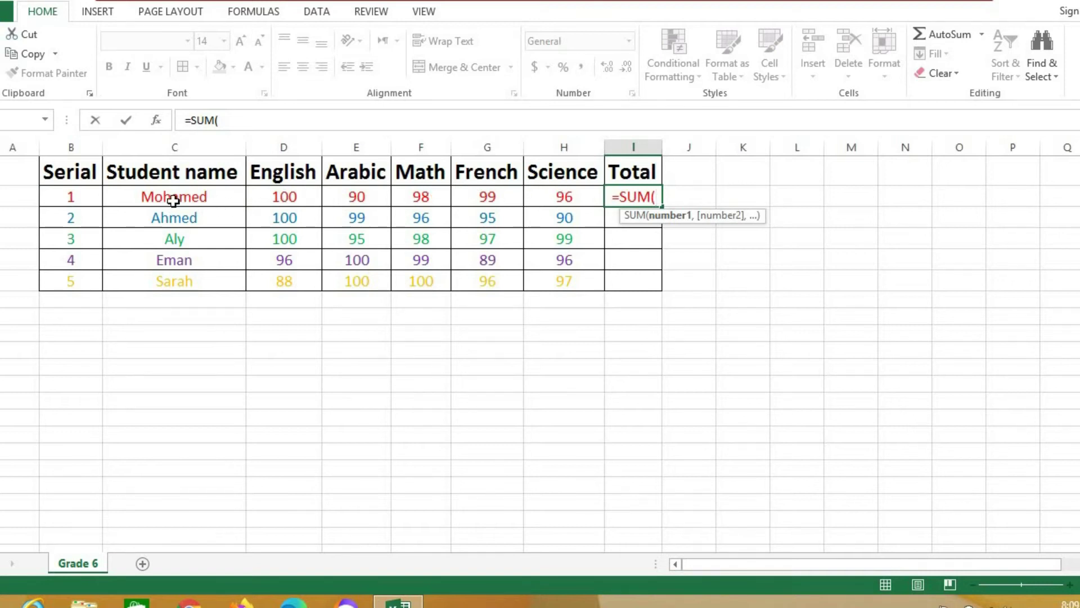
{"action": "left_click", "coordinate": [289, 195]}
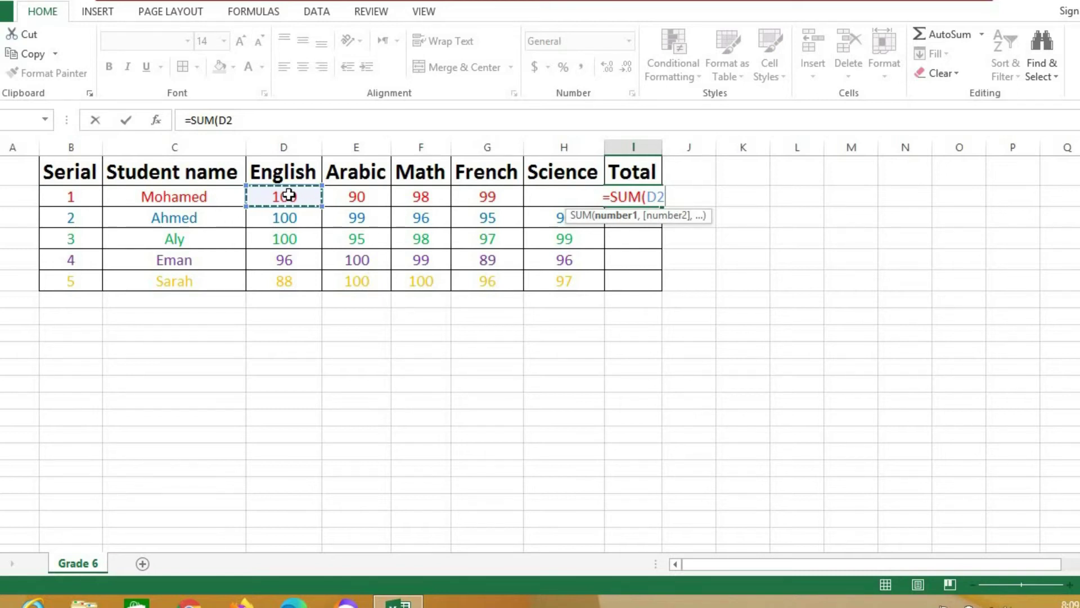
{"action": "type", "text": ","}
{"action": "left_click", "coordinate": [357, 197]}
{"action": "type", "text": ","}
{"action": "left_click", "coordinate": [421, 196]}
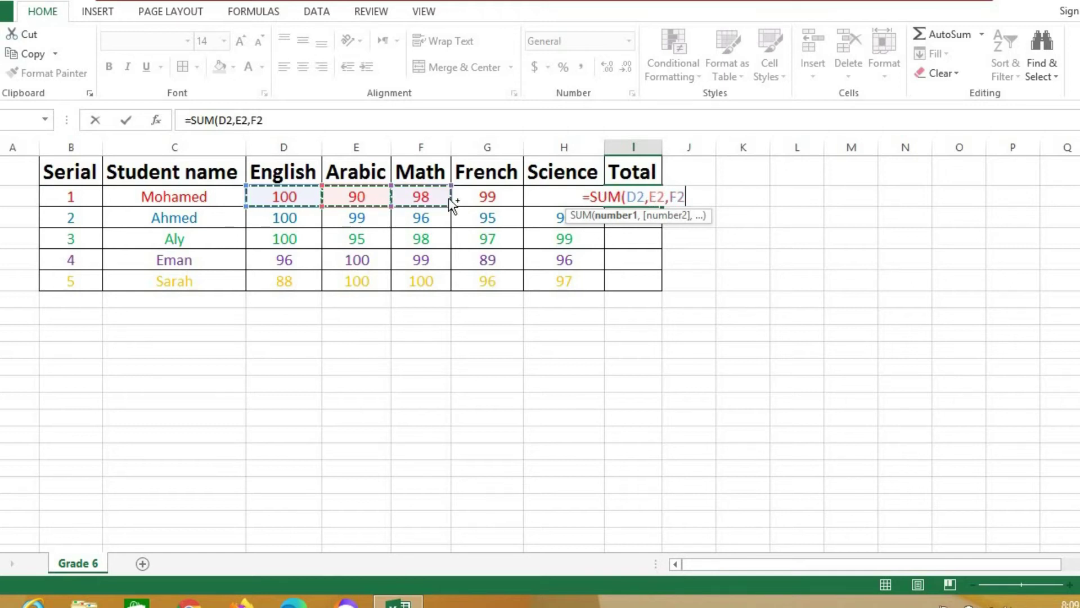
{"action": "type", "text": ","}
{"action": "left_click", "coordinate": [492, 198]}
{"action": "type", "text": ","}
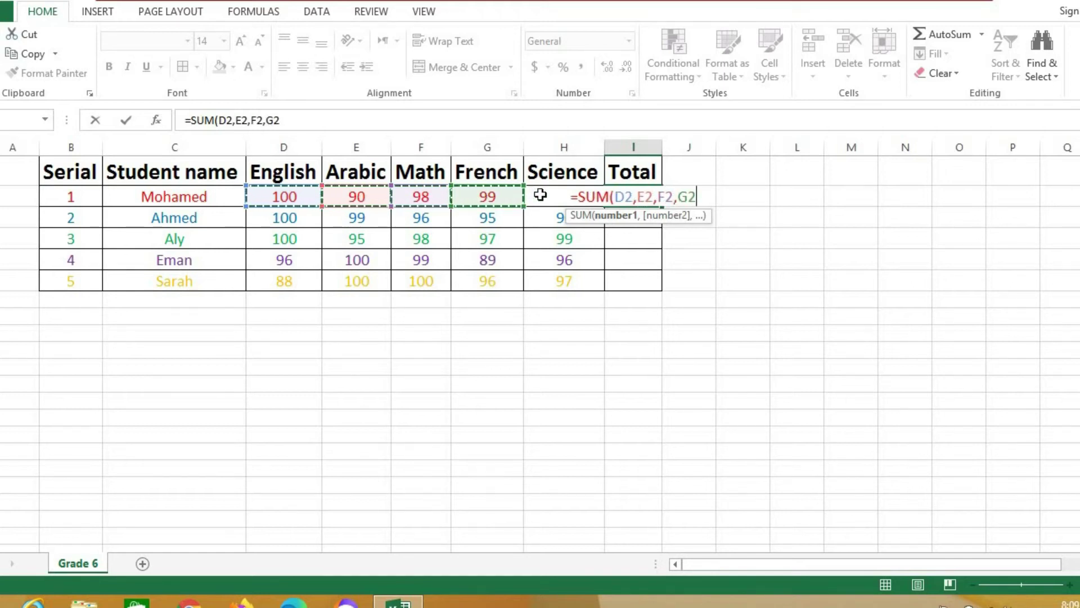
{"action": "left_click", "coordinate": [539, 194]}
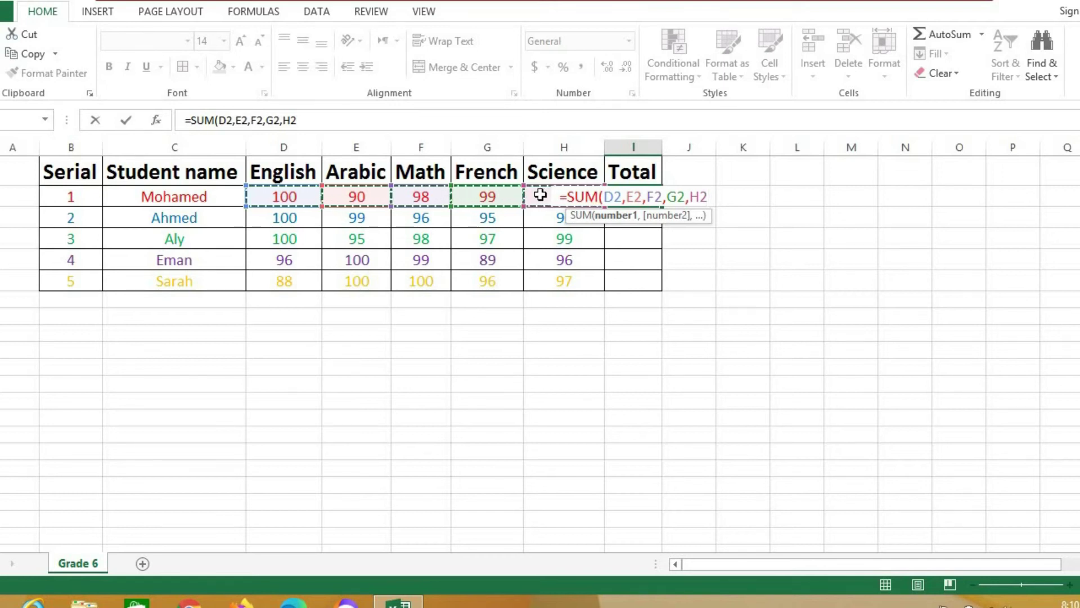
{"action": "type", "text": ")"}
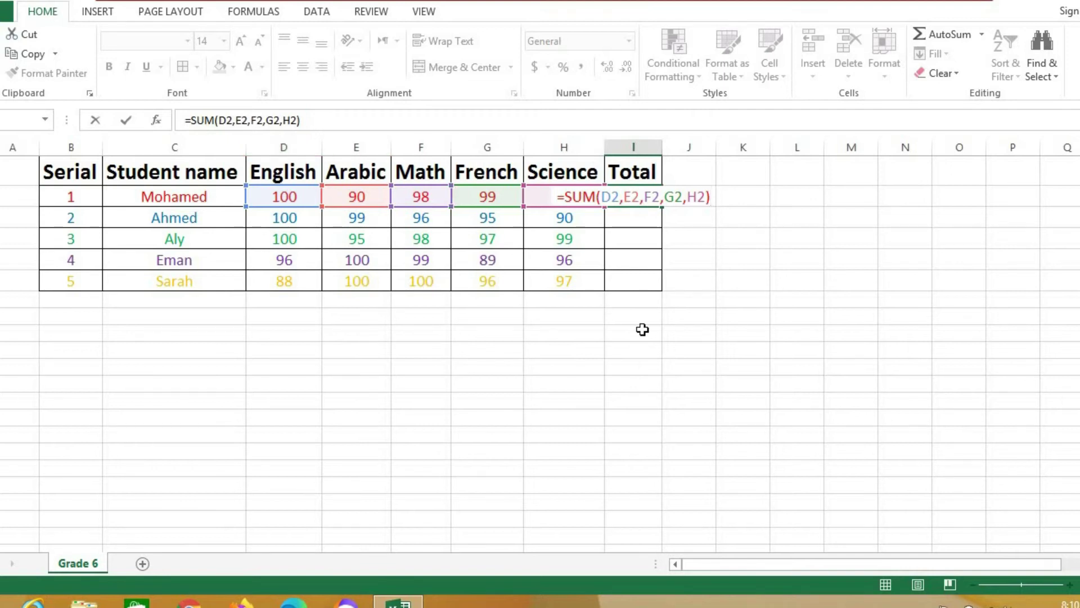
{"action": "key", "text": "Return"}
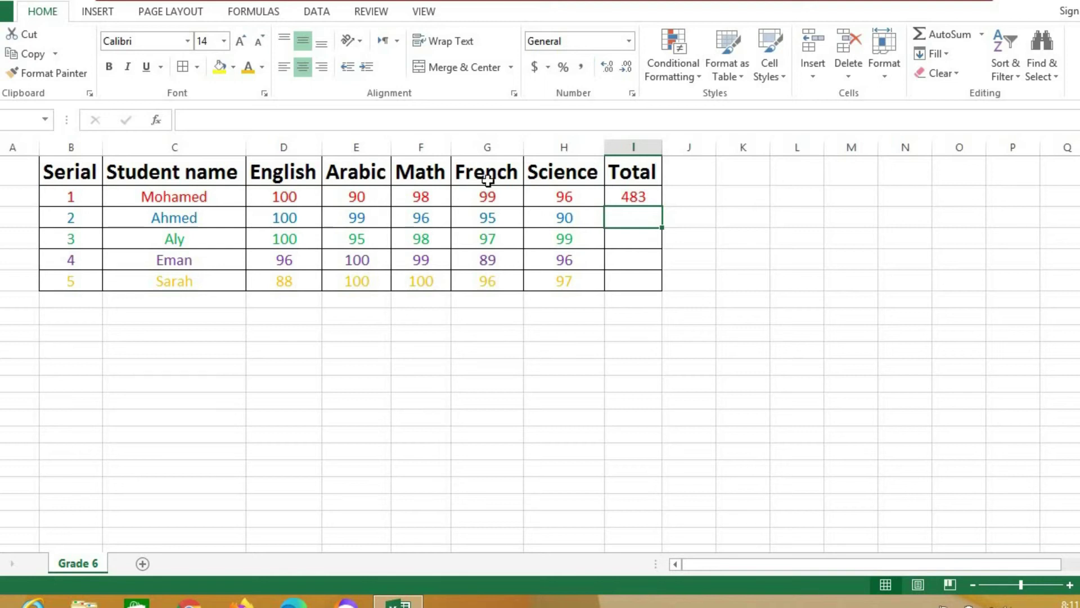
Change the serial 1 student's Arabic mark to 95
{"action": "left_click", "coordinate": [360, 195]}
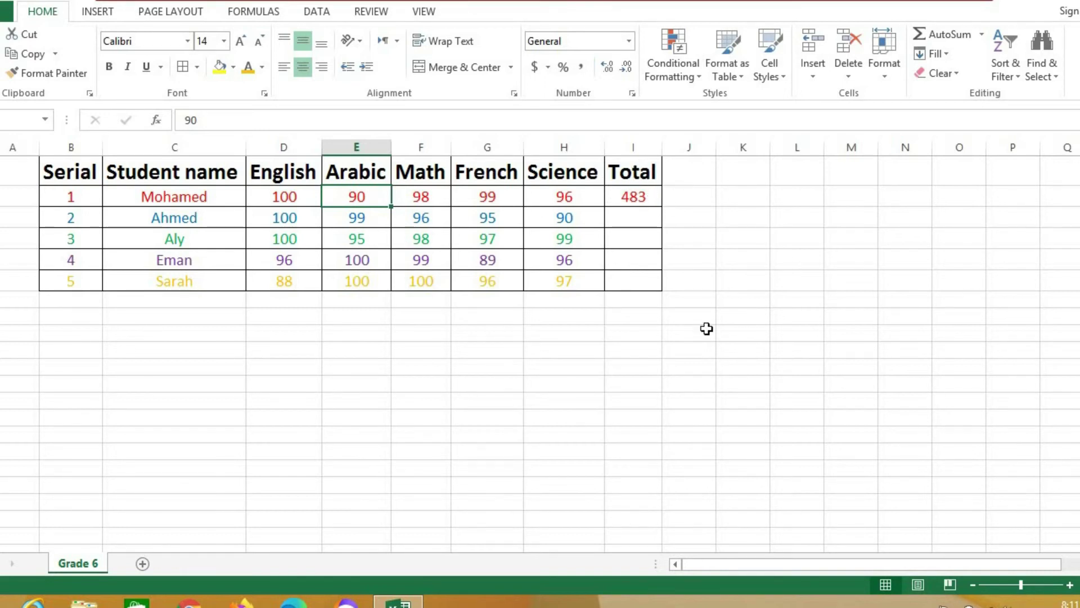
{"action": "type", "text": "95"}
{"action": "key", "text": "Return"}
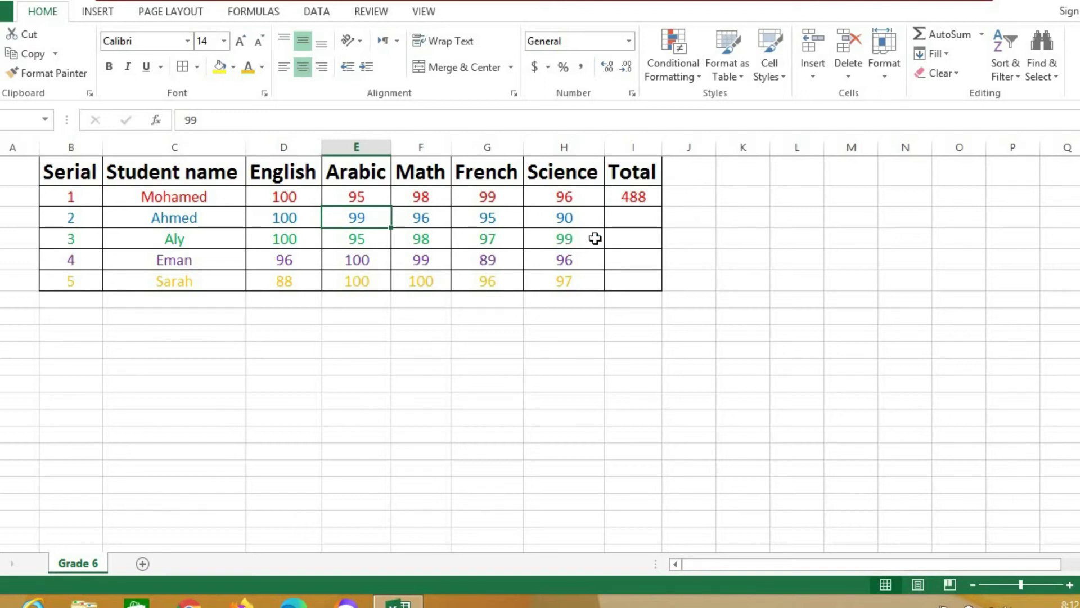
Calculate the serial 2 student's Total with the formula =SUM(D3,E3,F3,G3,H3), picking each subject mark separately
{"action": "left_click", "coordinate": [628, 224]}
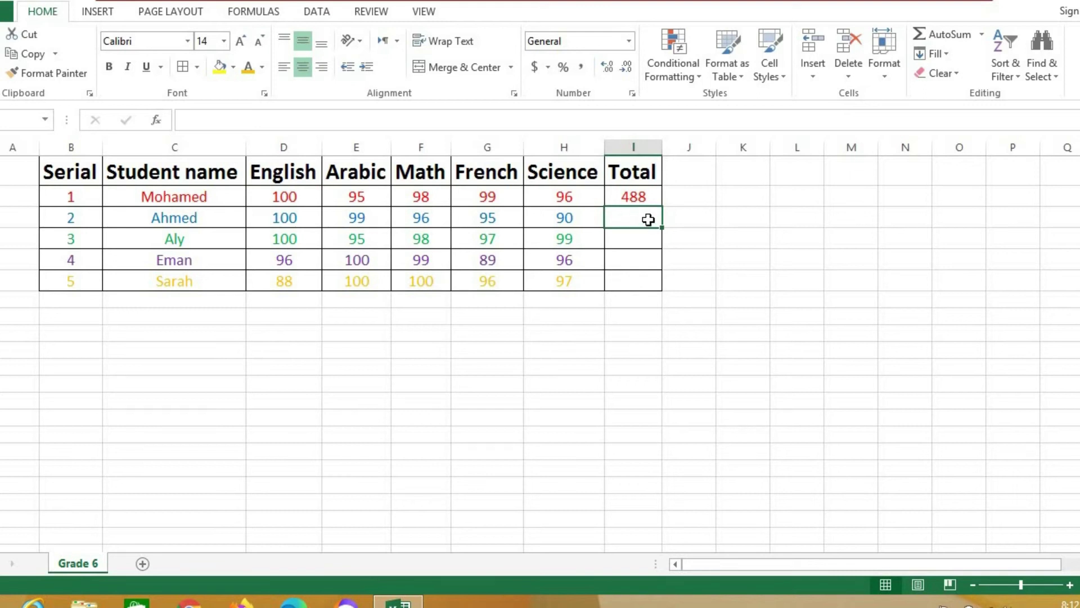
{"action": "type", "text": "="}
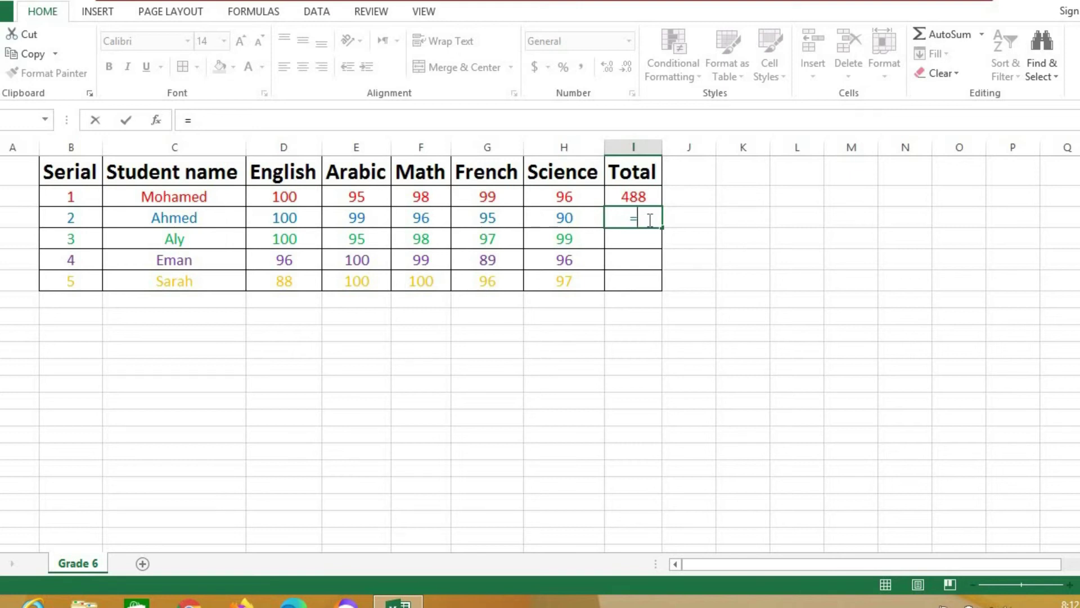
{"action": "type", "text": "sum"}
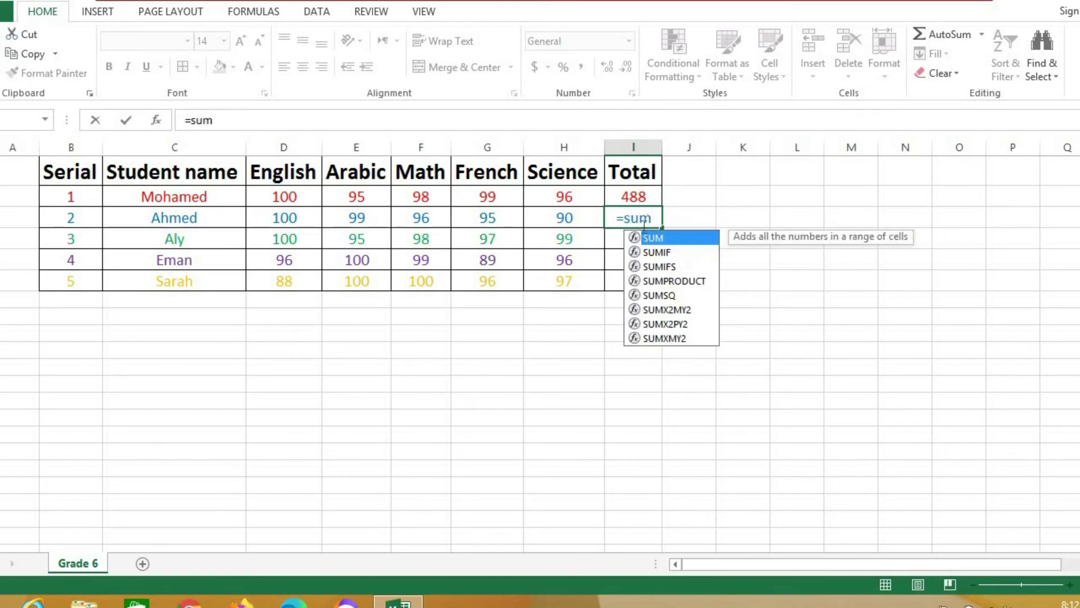
{"action": "double_click", "coordinate": [671, 237]}
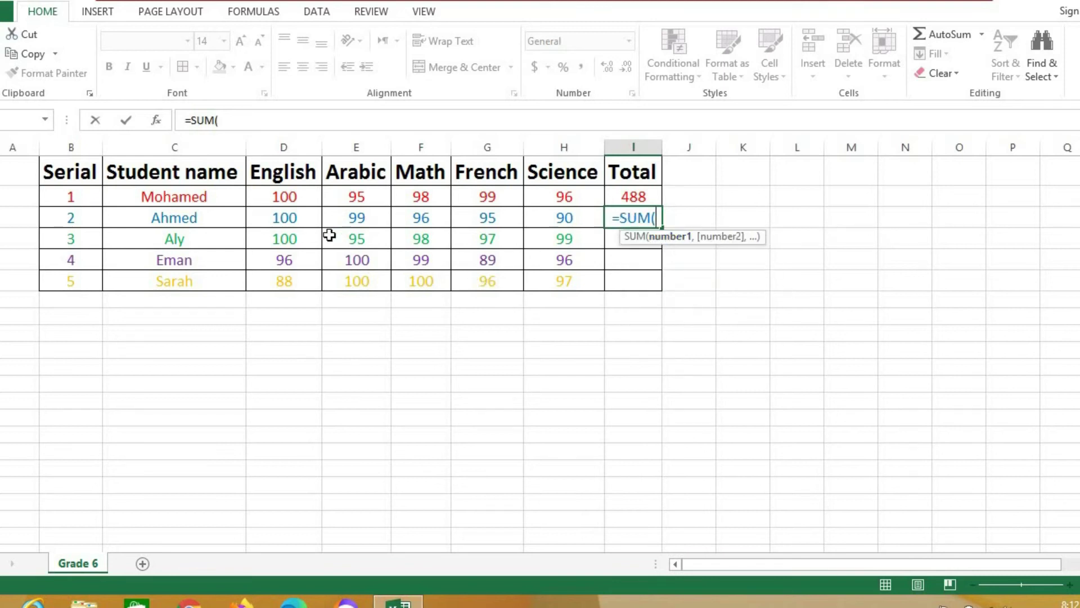
{"action": "left_click", "coordinate": [282, 218]}
{"action": "type", "text": ","}
{"action": "left_click", "coordinate": [366, 220]}
{"action": "type", "text": ","}
{"action": "left_click", "coordinate": [427, 218]}
{"action": "type", "text": ","}
{"action": "left_click", "coordinate": [485, 219]}
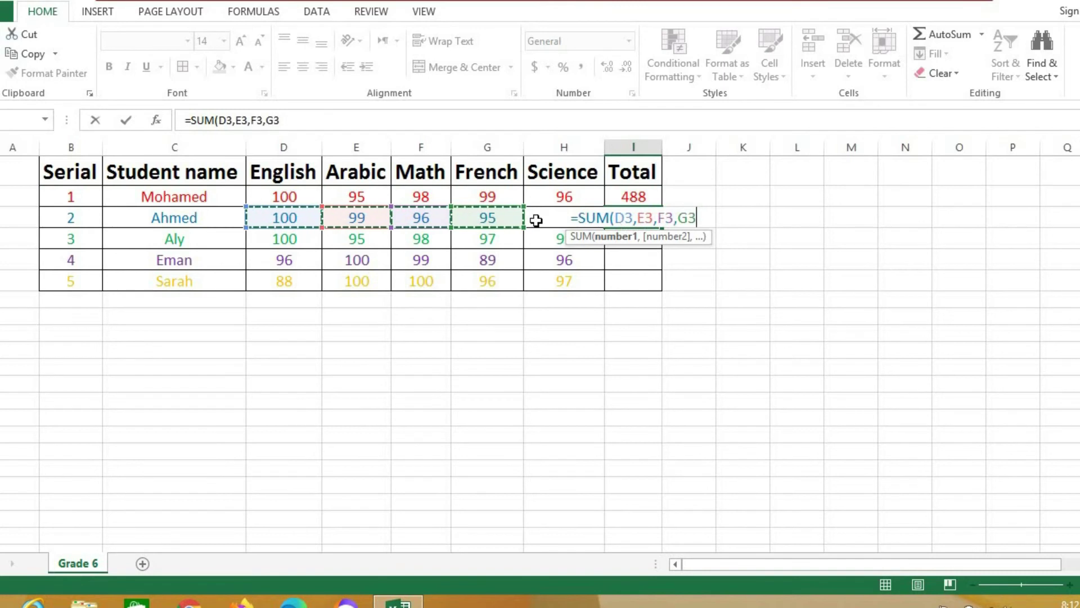
{"action": "type", "text": ","}
{"action": "left_click", "coordinate": [535, 219]}
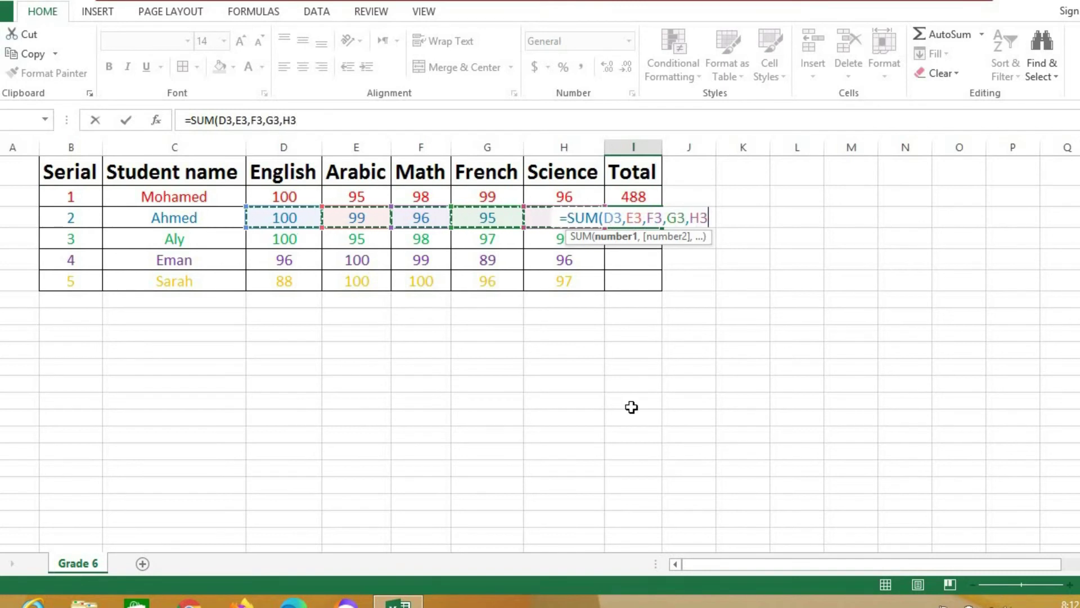
{"action": "type", "text": ")"}
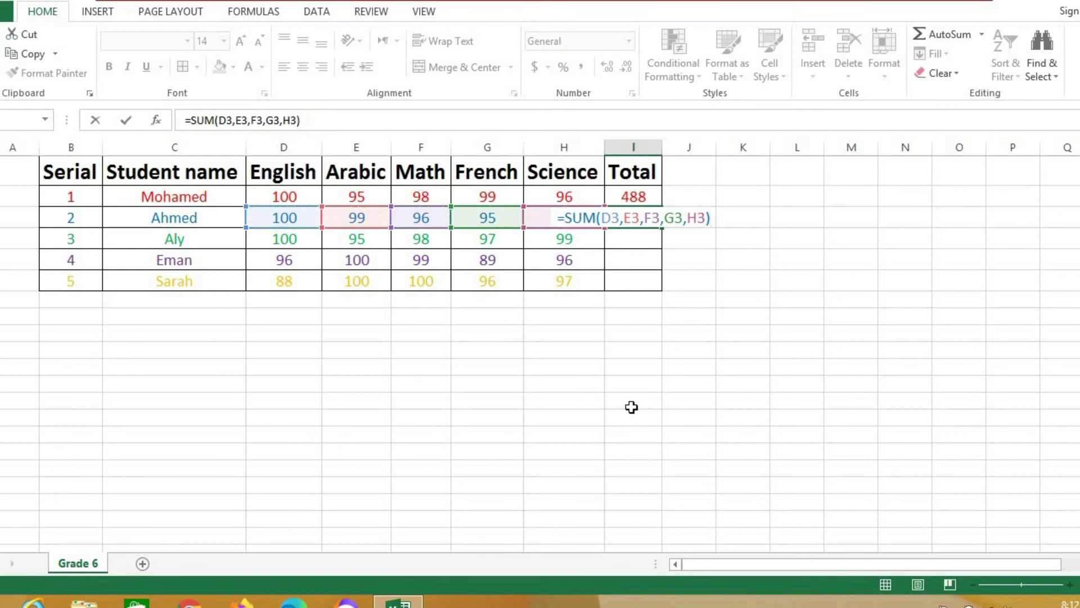
{"action": "key", "text": "Return"}
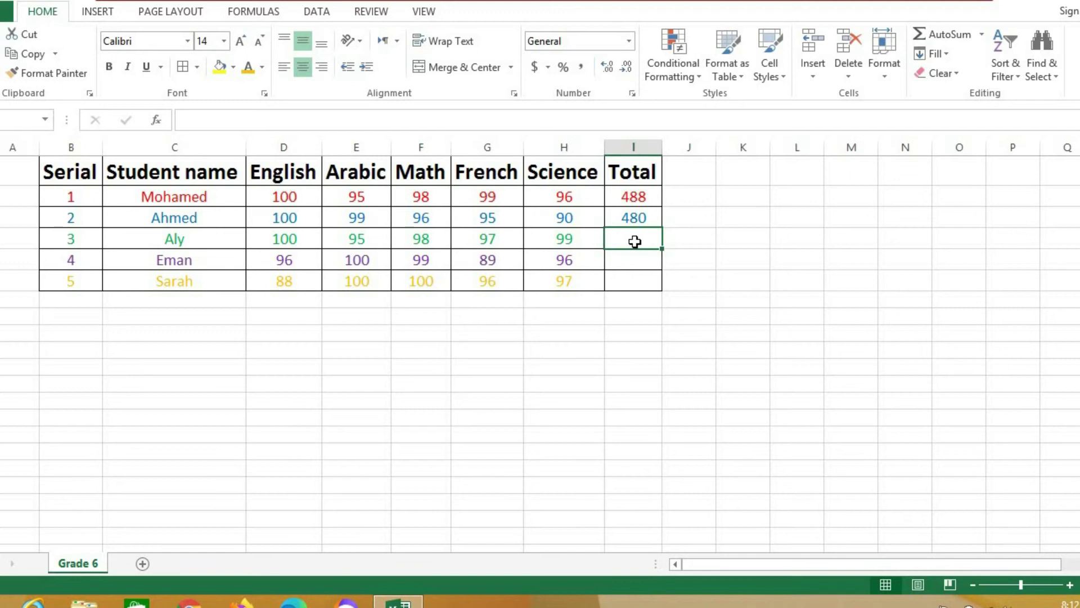
Calculate the serial 3 student's Total with the range formula =SUM(D4:H4)
{"action": "type", "text": "="}
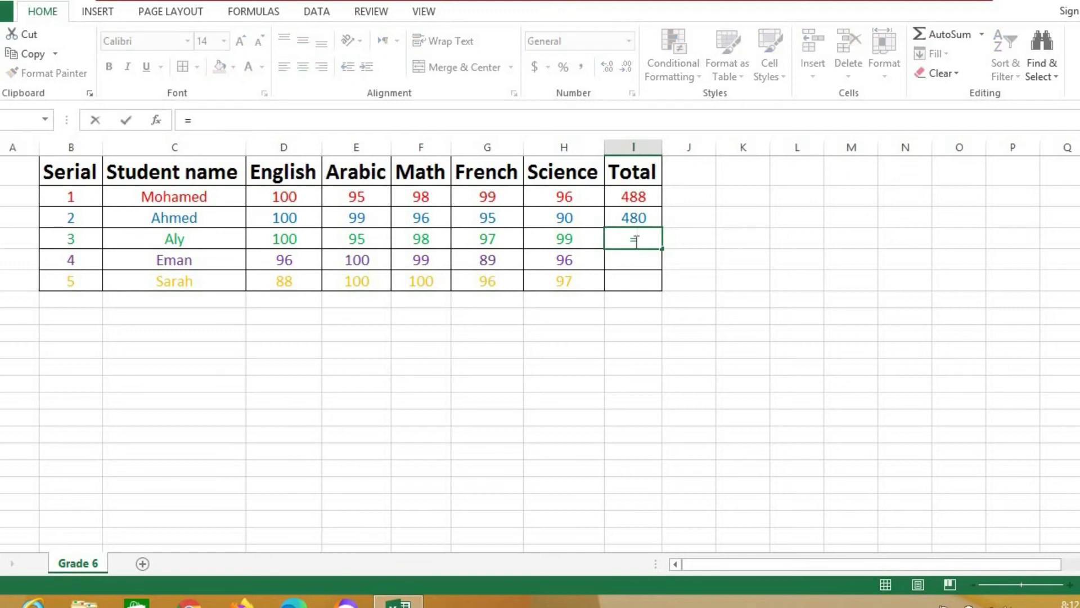
{"action": "type", "text": "sum"}
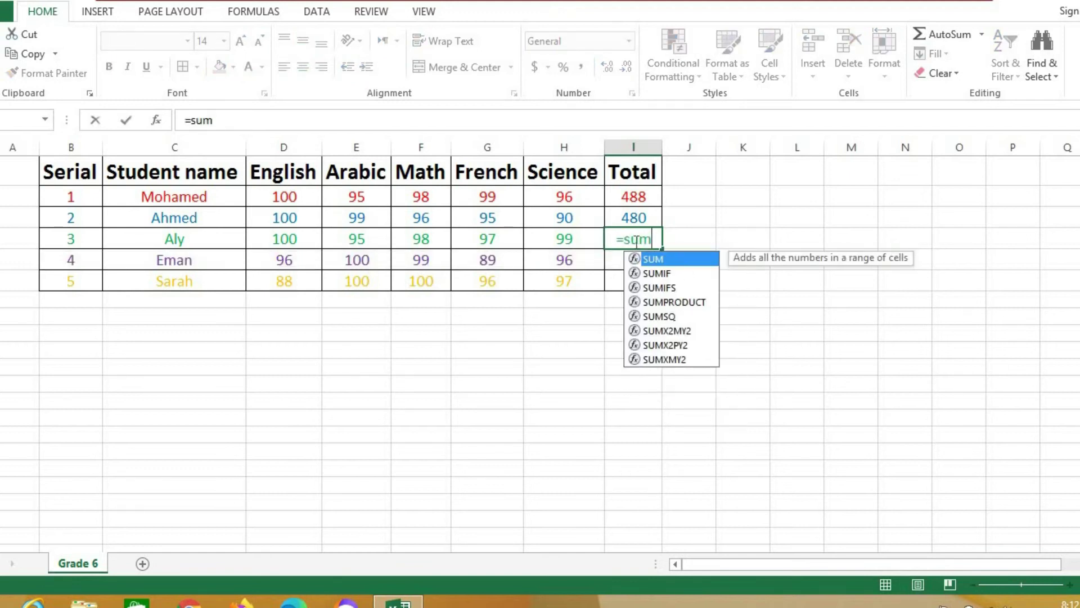
{"action": "double_click", "coordinate": [681, 258]}
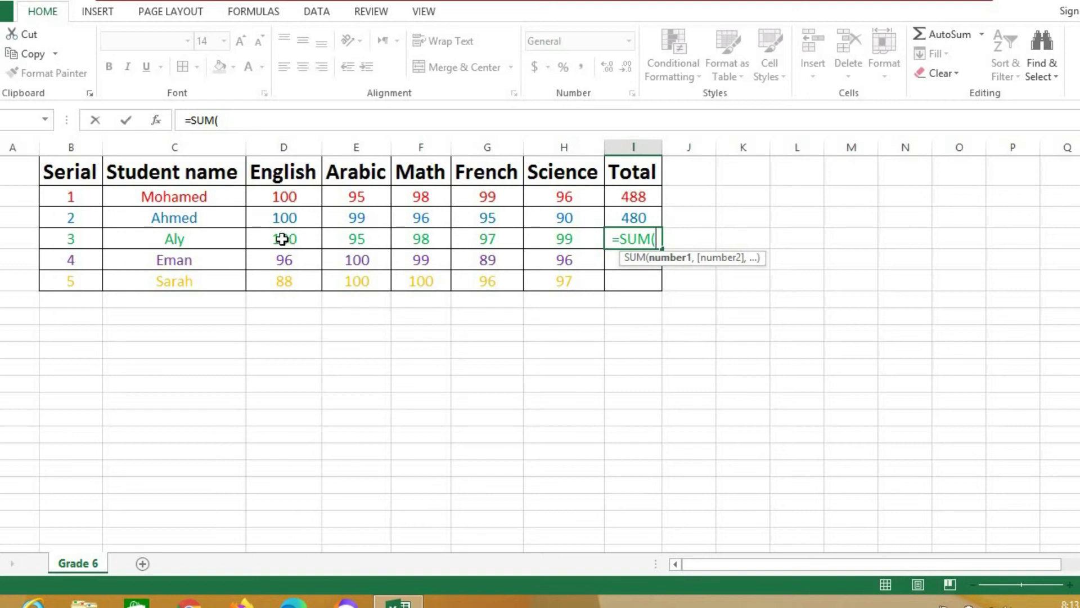
{"action": "left_click", "coordinate": [283, 239]}
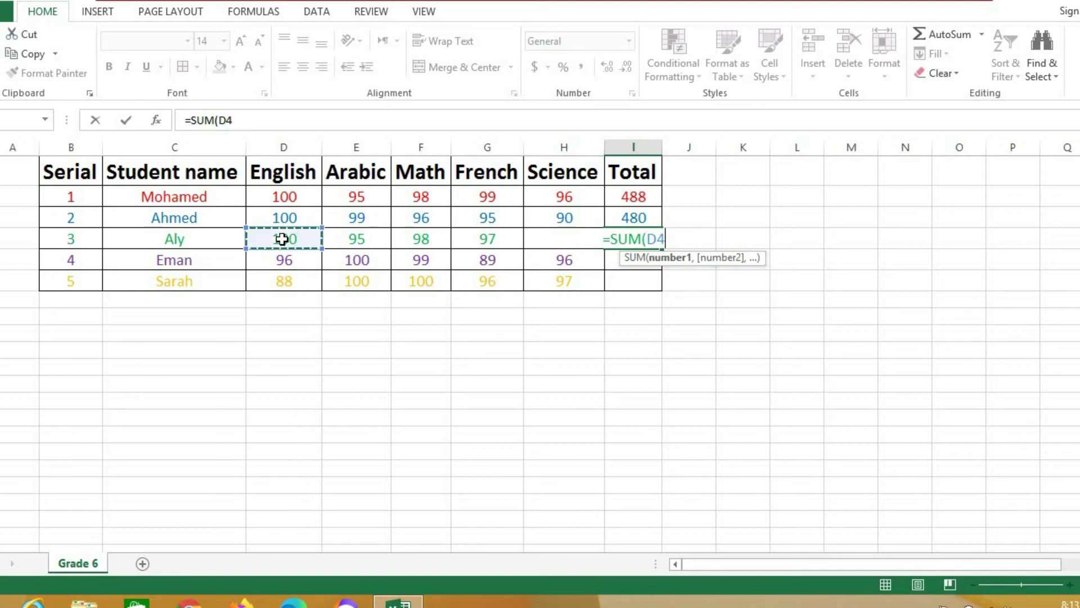
{"action": "left_click_drag", "start_coordinate": [321, 232], "coordinate": [549, 234]}
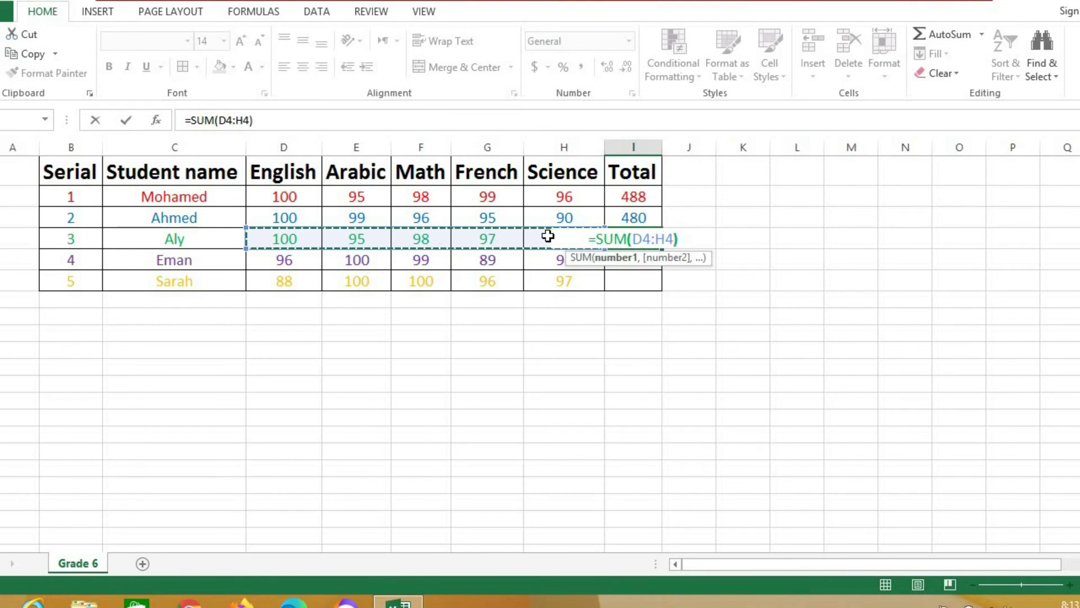
{"action": "key", "text": "Return"}
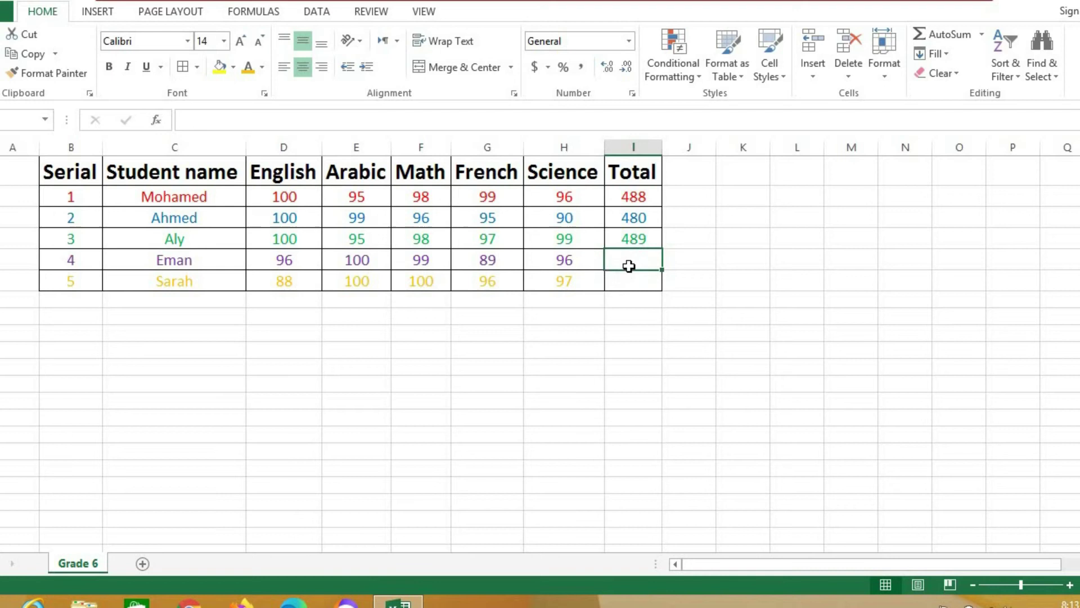
Calculate the serial 4 student's Total with the range formula =SUM(D5:H5)
{"action": "type", "text": "=sum"}
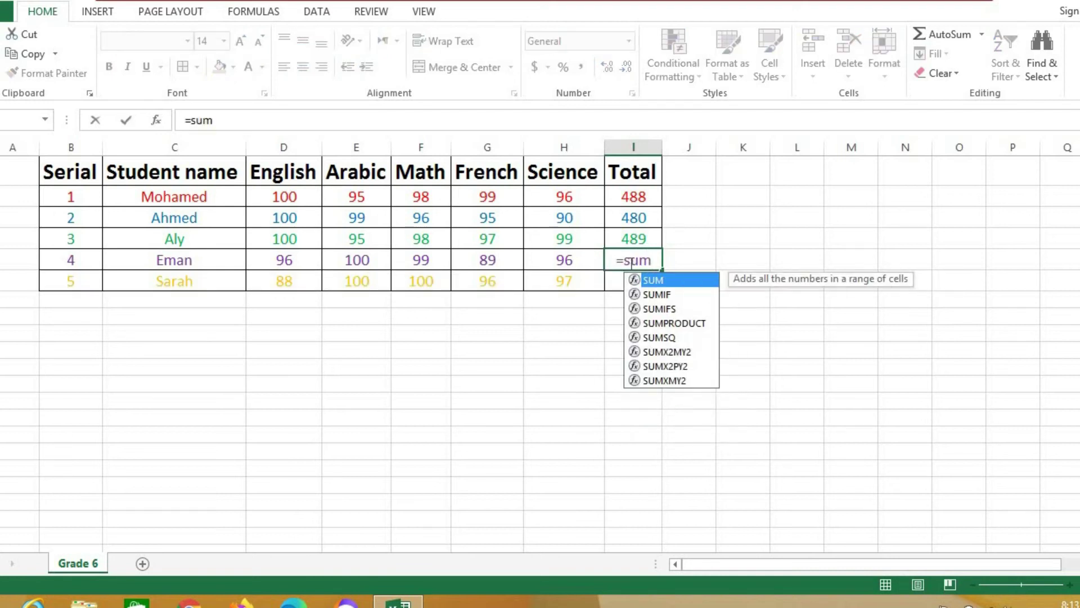
{"action": "double_click", "coordinate": [662, 280]}
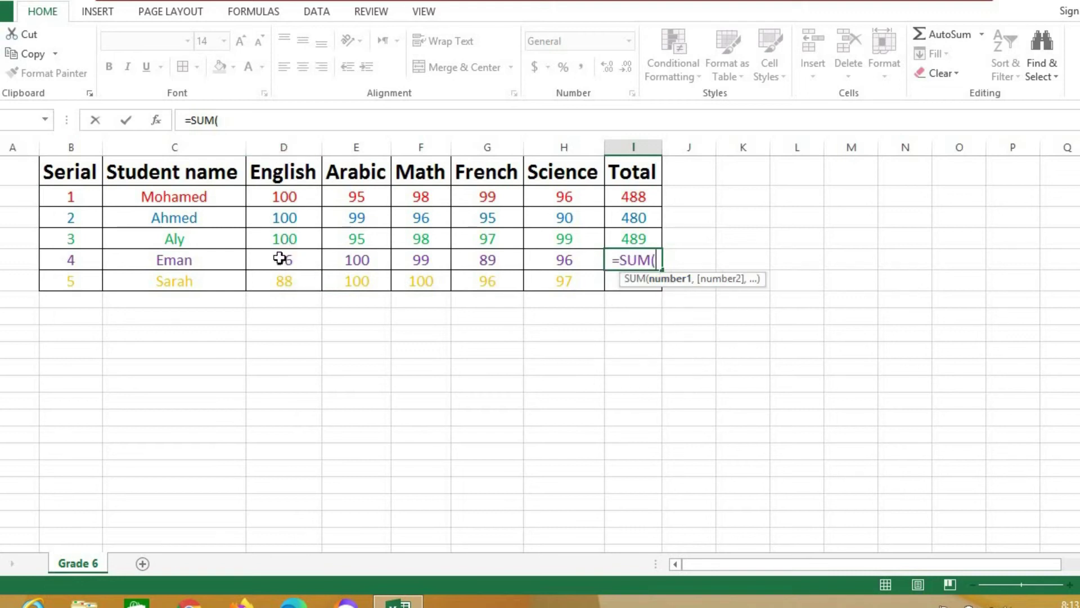
{"action": "left_click_drag", "start_coordinate": [280, 257], "coordinate": [557, 260]}
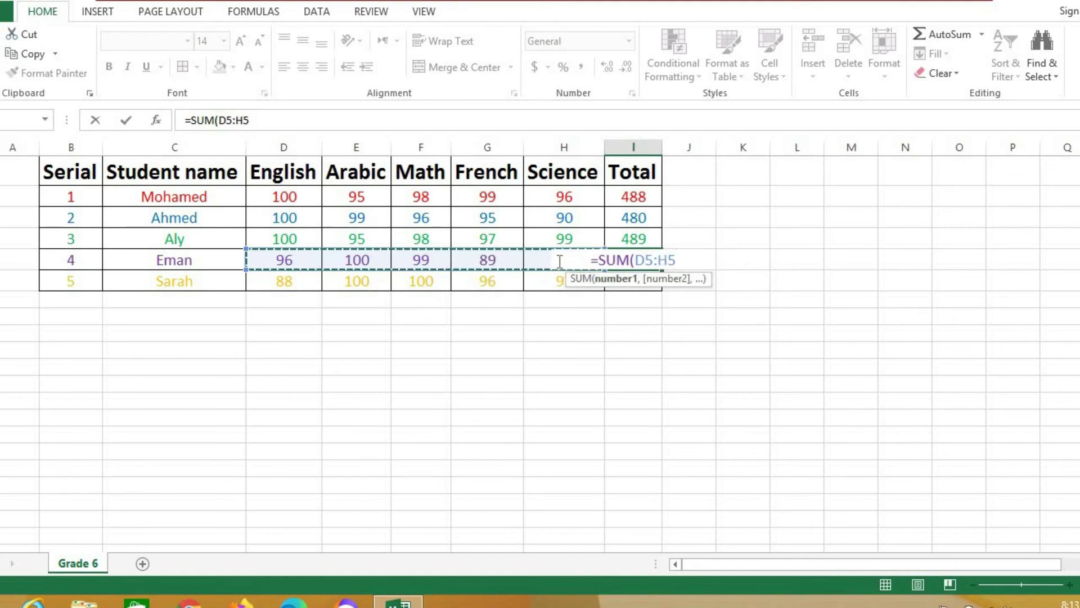
{"action": "type", "text": ")"}
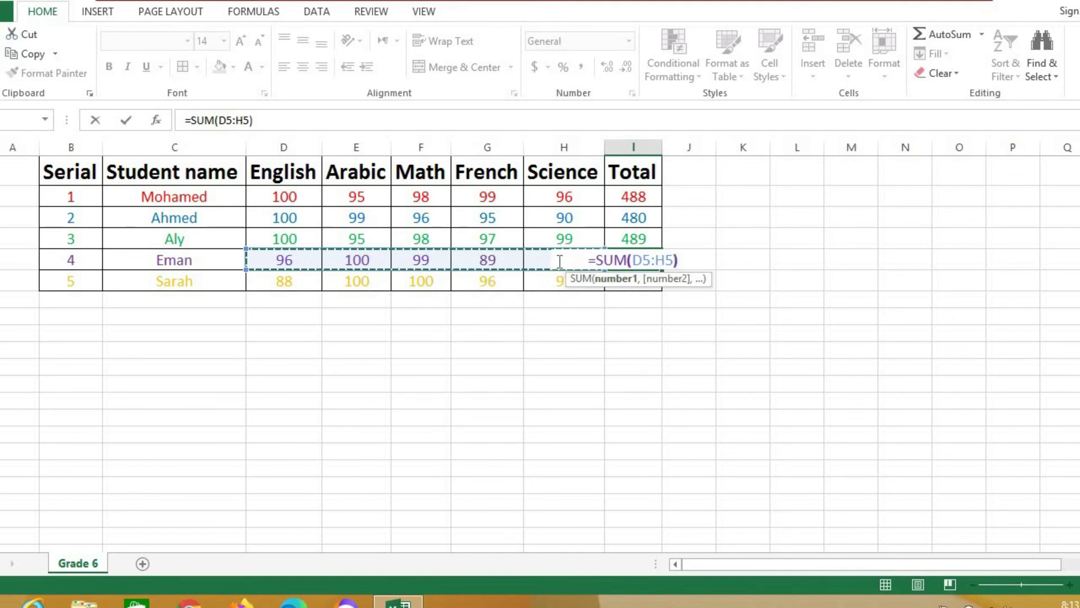
{"action": "key", "text": "Return"}
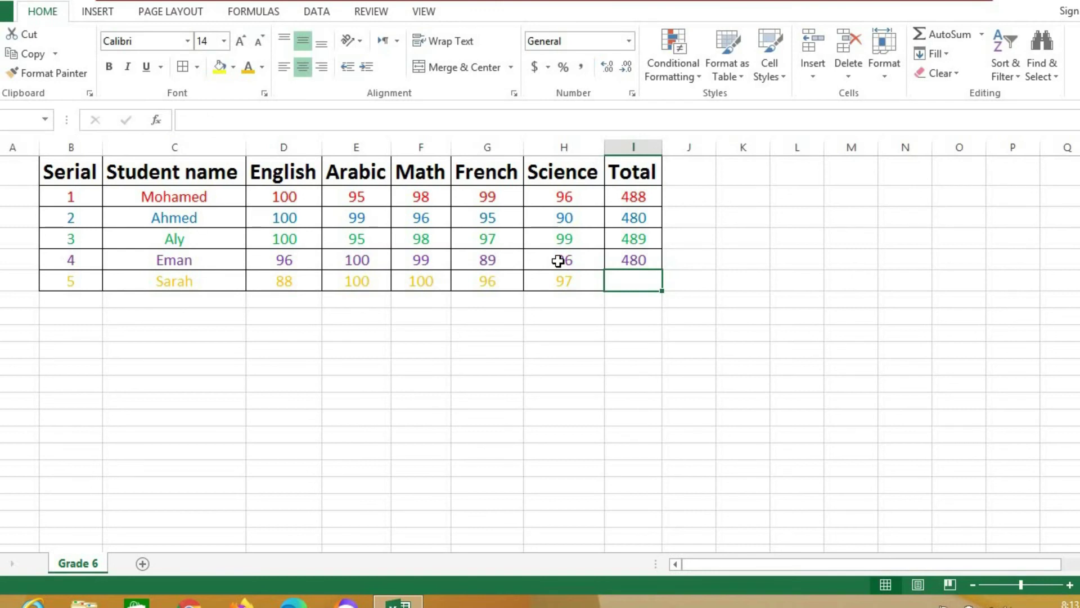
Calculate the serial 5 student's Total with the range formula =SUM(D6:H6)
{"action": "type", "text": "="}
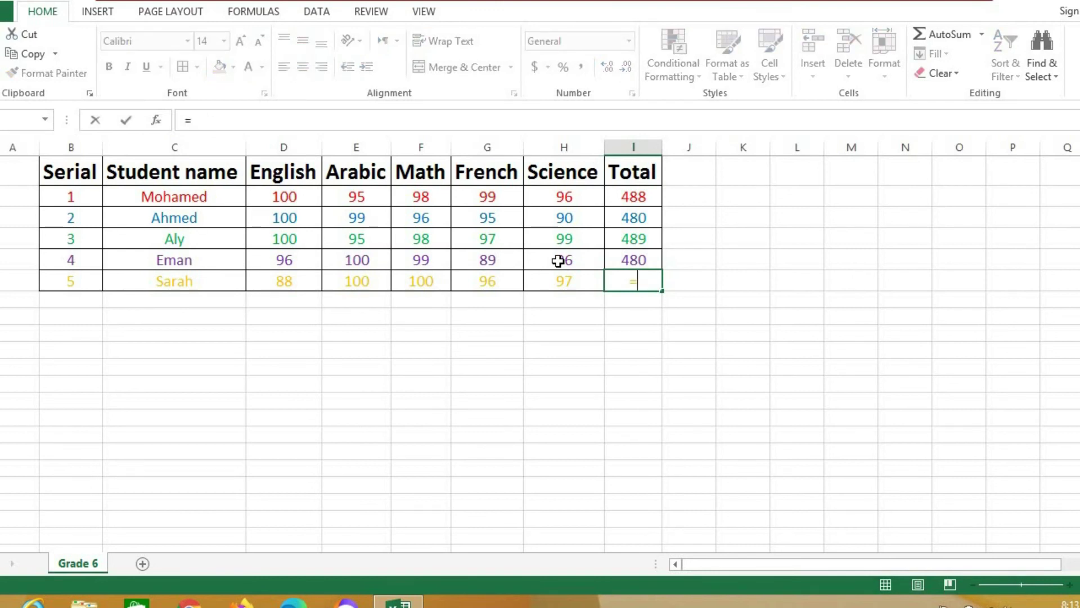
{"action": "type", "text": "sum"}
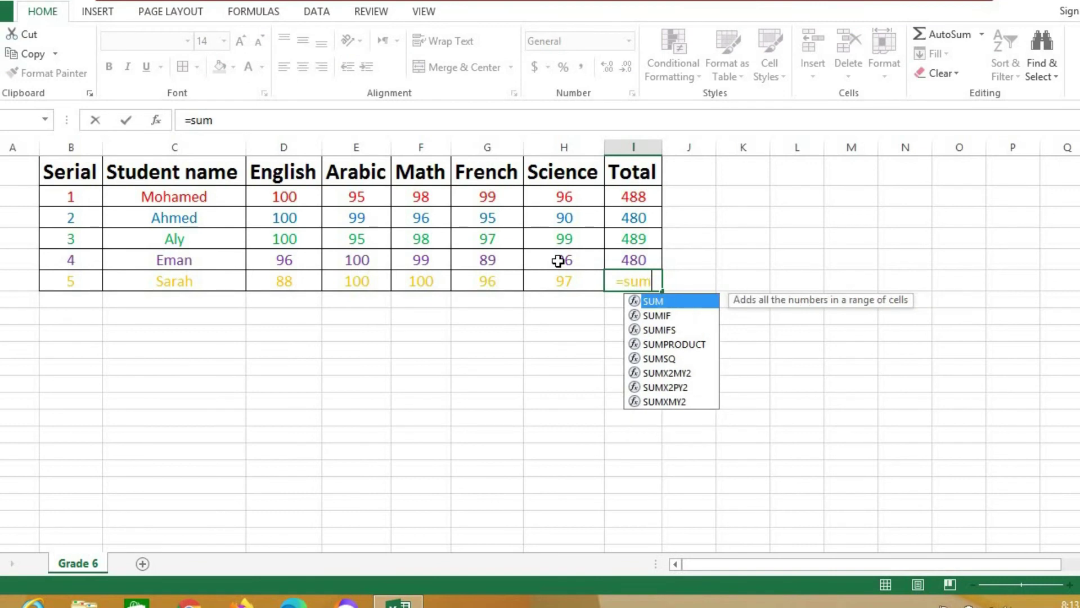
{"action": "double_click", "coordinate": [653, 302]}
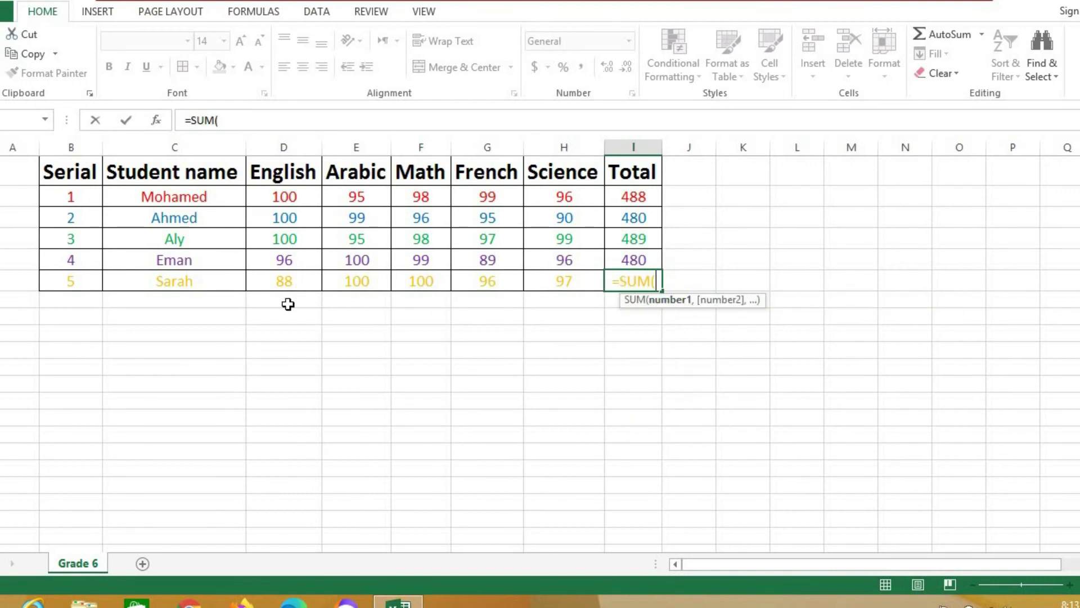
{"action": "left_click_drag", "start_coordinate": [273, 283], "coordinate": [552, 281]}
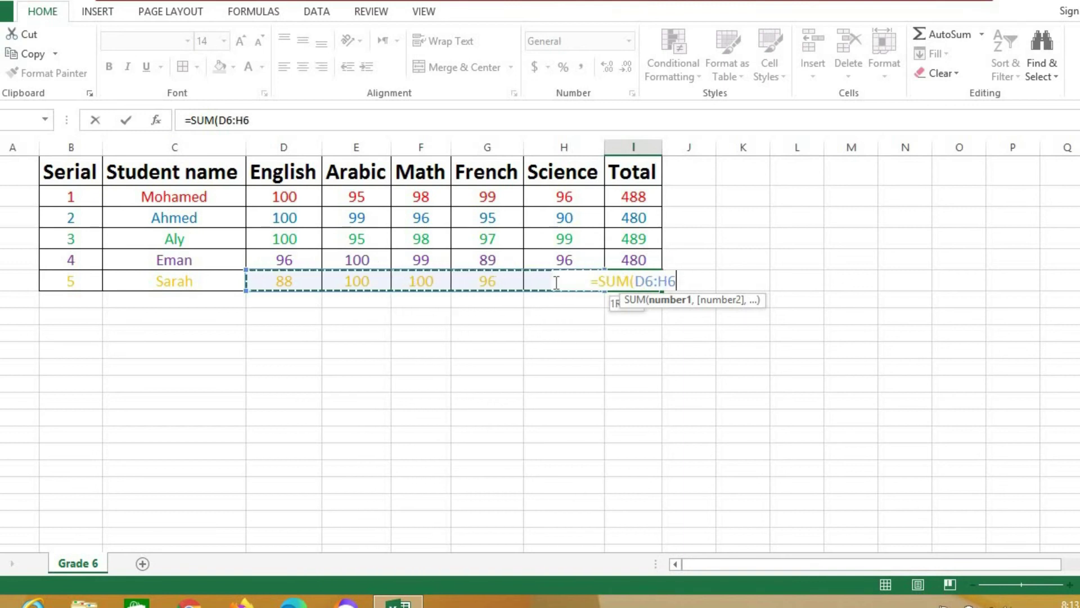
{"action": "type", "text": ")"}
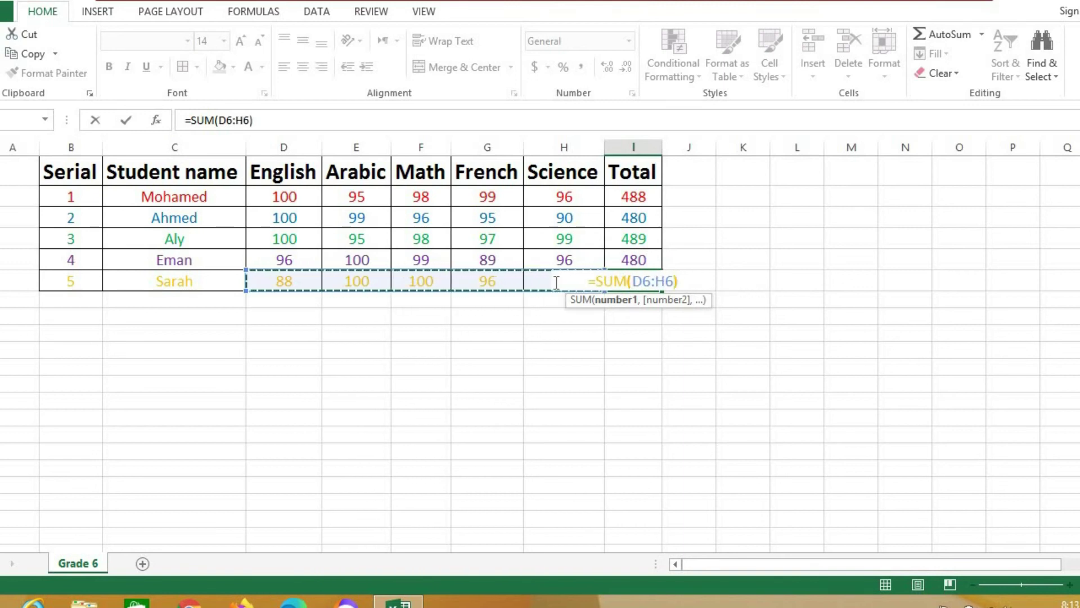
{"action": "key", "text": "Return"}
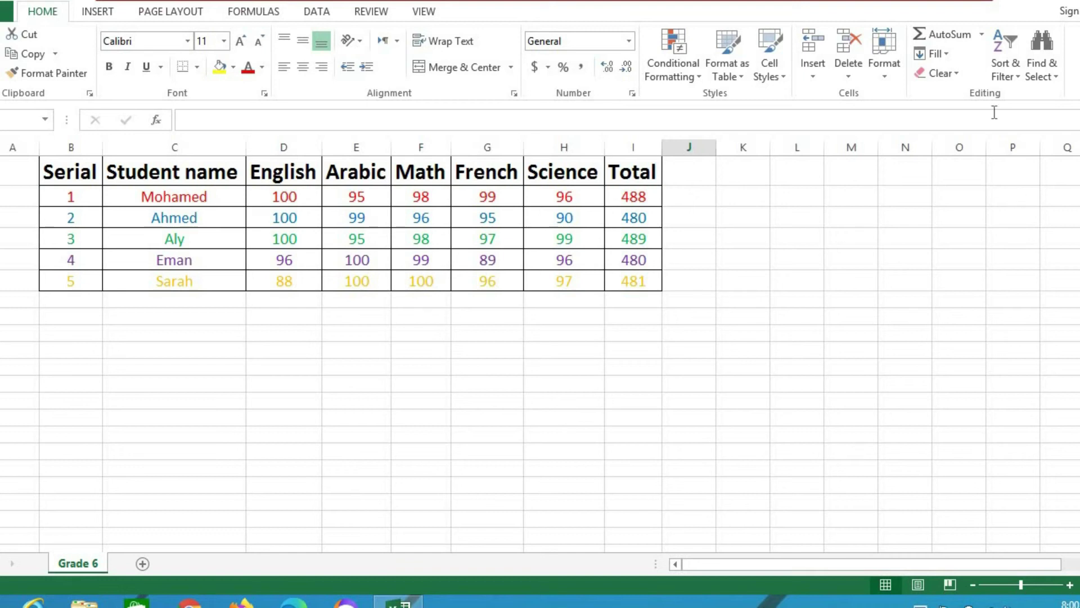
Add the column headers Average, Max and Min beside Total in cells J1 to L1
{"action": "left_click", "coordinate": [982, 35]}
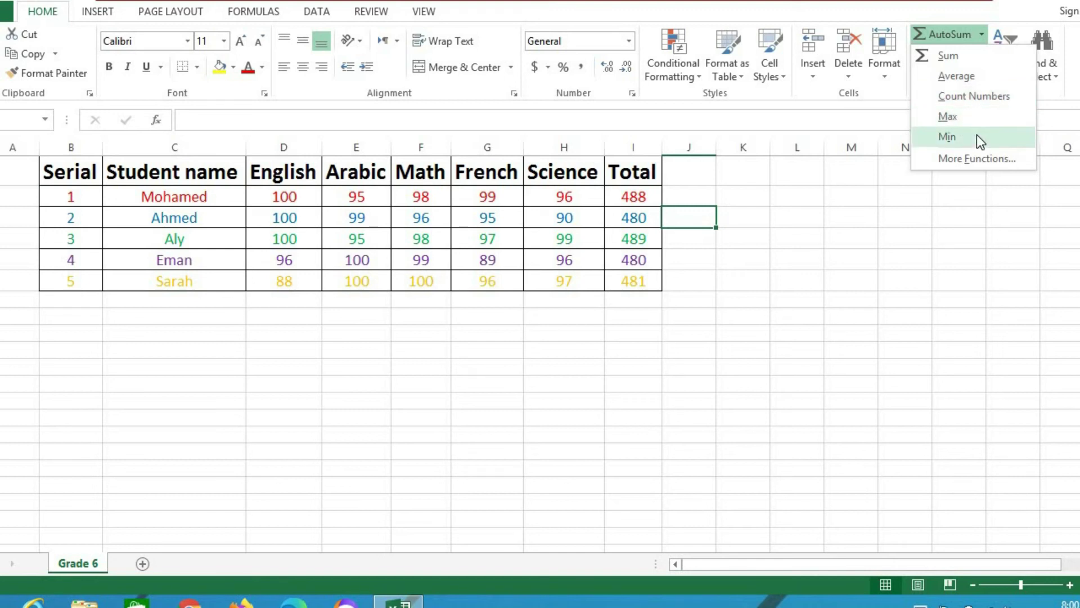
{"action": "key", "text": "Escape"}
{"action": "left_click", "coordinate": [690, 173]}
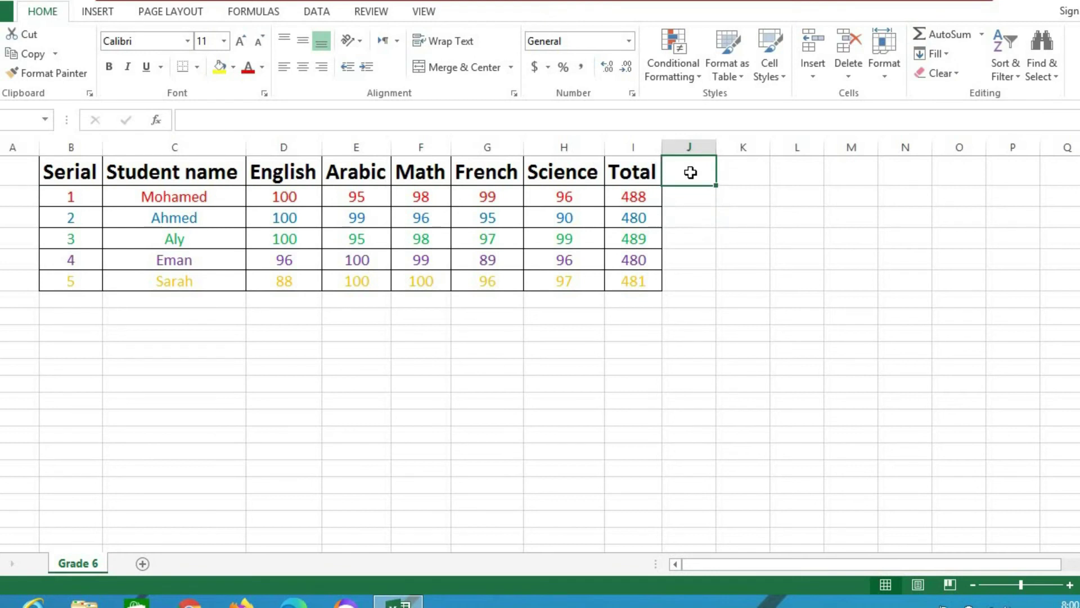
{"action": "type", "text": "Average"}
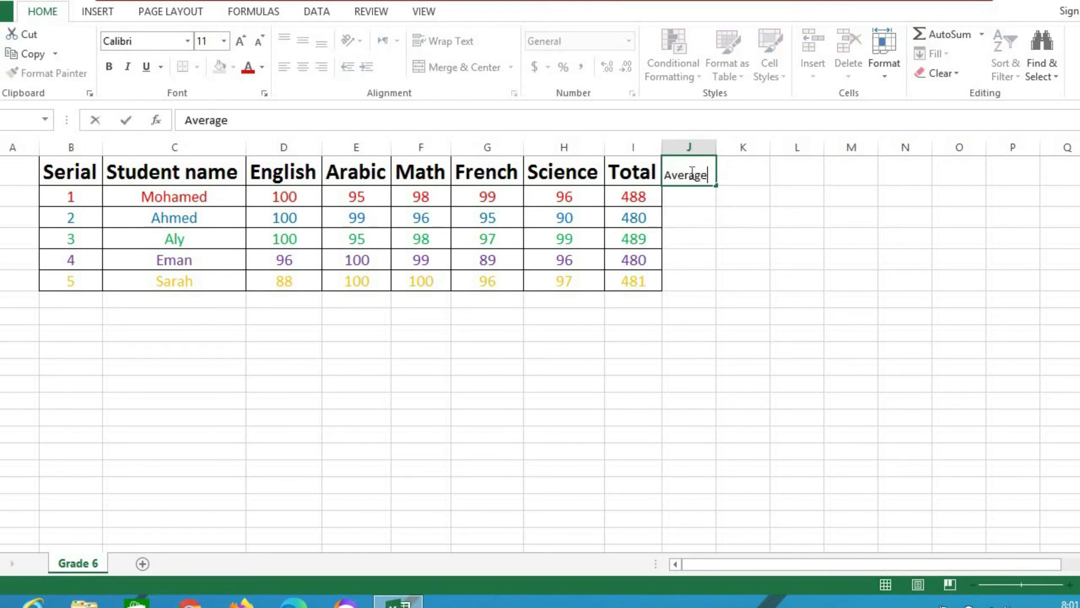
{"action": "key", "text": "Tab"}
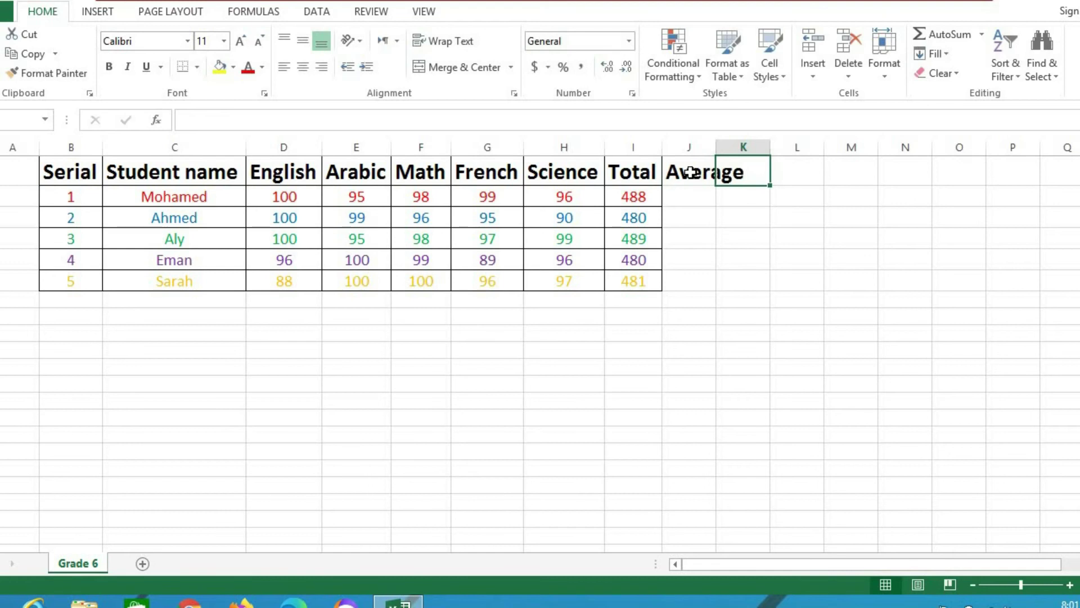
{"action": "type", "text": "MAx"}
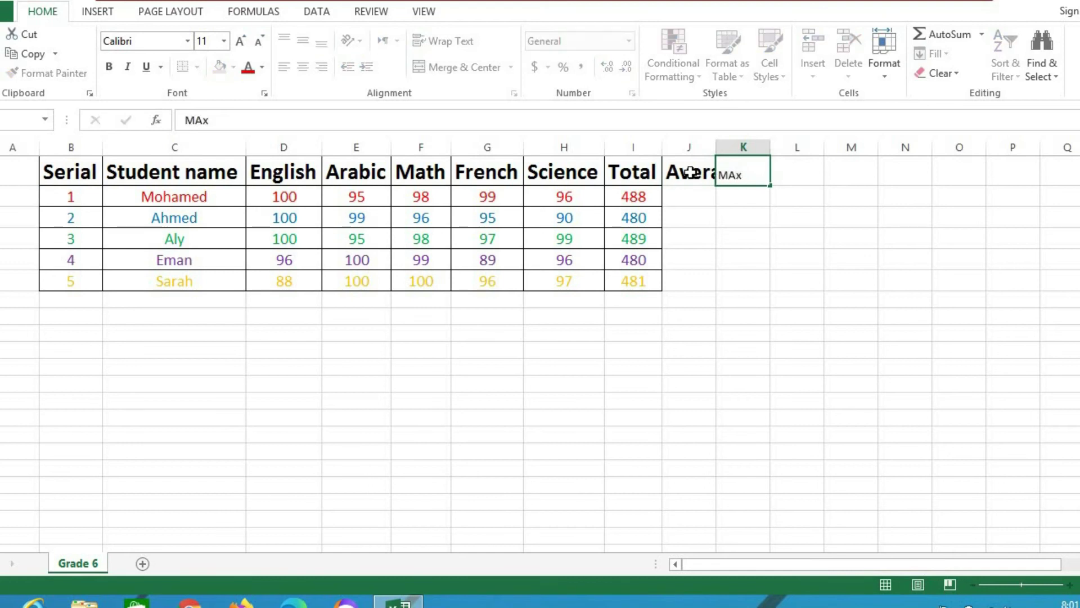
{"action": "key", "text": "Tab"}
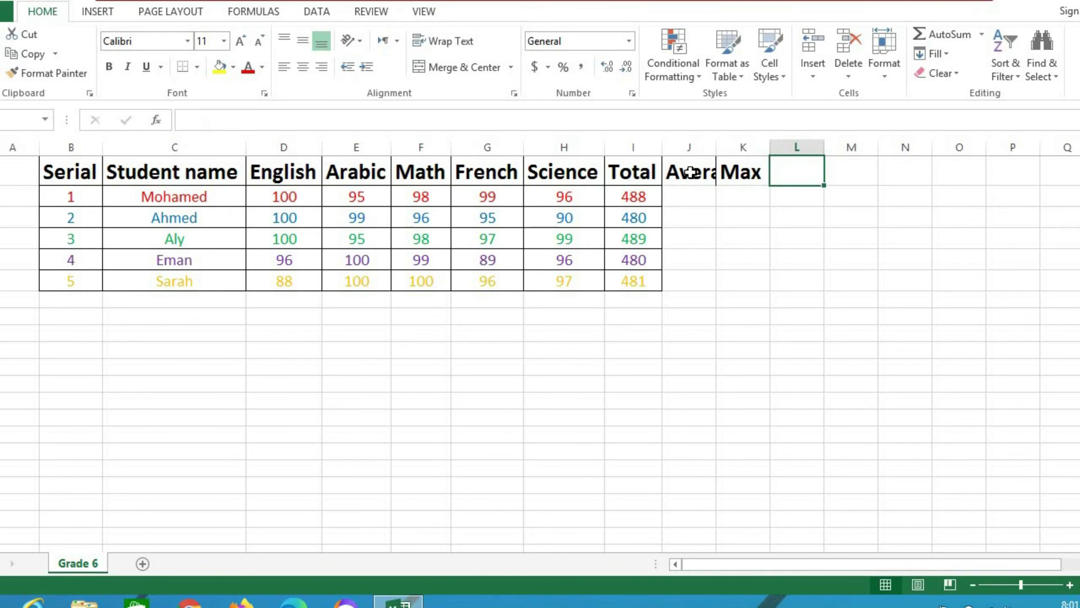
{"action": "type", "text": "Min"}
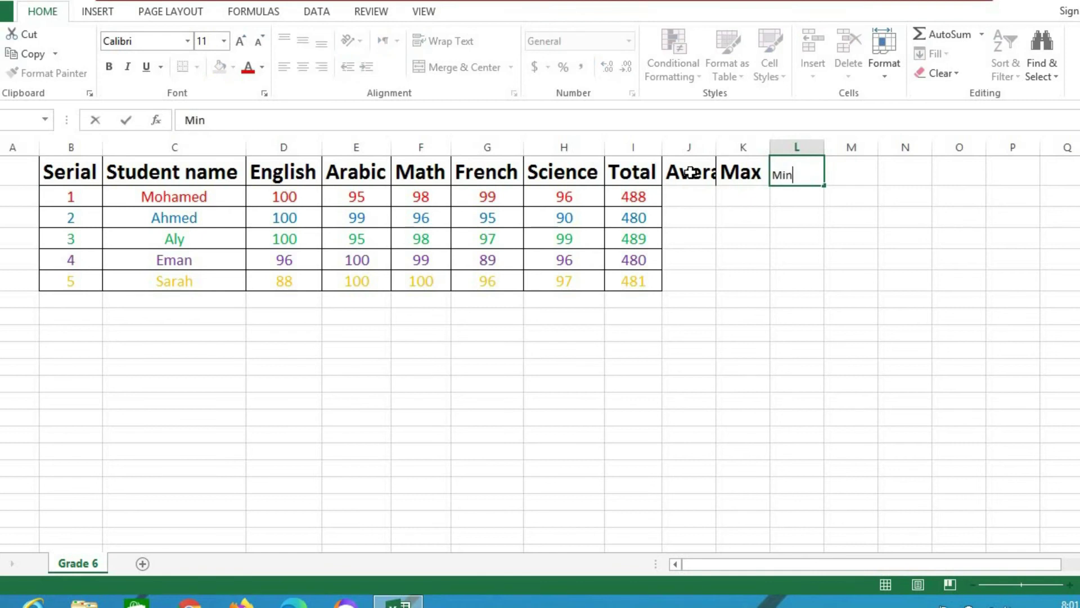
{"action": "key", "text": "Tab"}
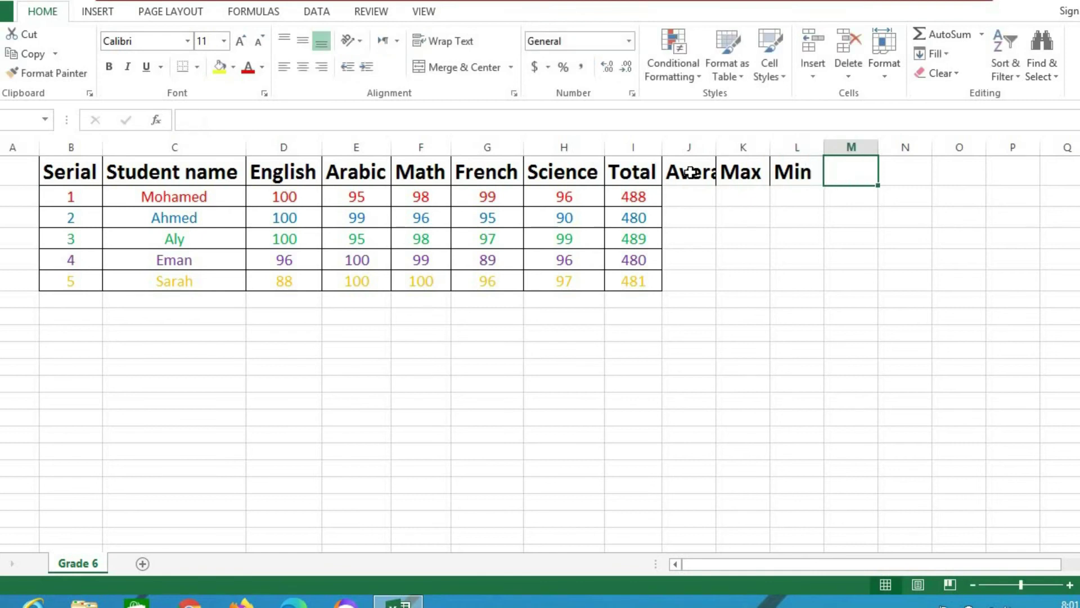
Auto-fit the widths of the Average, Max and Min columns to their headers
{"action": "double_click", "coordinate": [715, 143]}
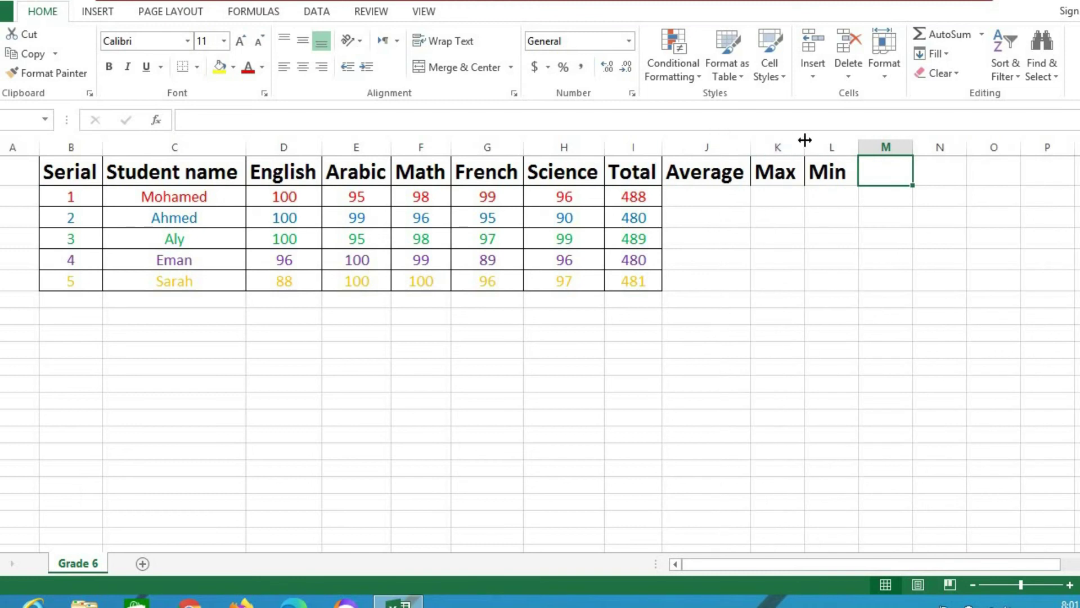
{"action": "double_click", "coordinate": [803, 143]}
{"action": "double_click", "coordinate": [855, 143]}
Apply All Borders to the Average, Max and Min columns from the header row through the serial 5 row
{"action": "left_click", "coordinate": [678, 169]}
{"action": "left_click_drag", "start_coordinate": [726, 197], "coordinate": [807, 278]}
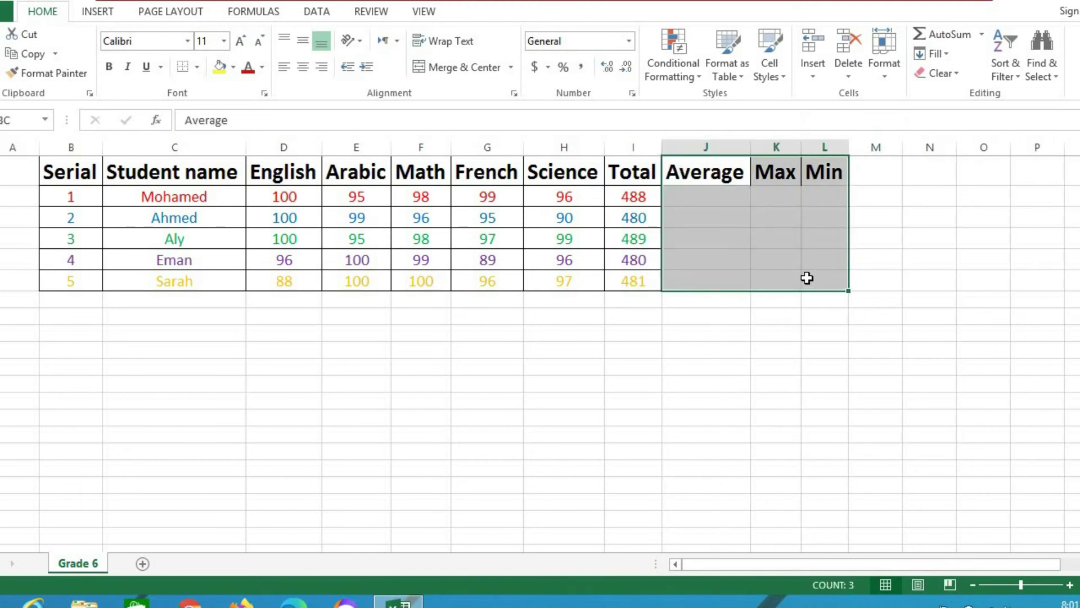
{"action": "left_click", "coordinate": [196, 68]}
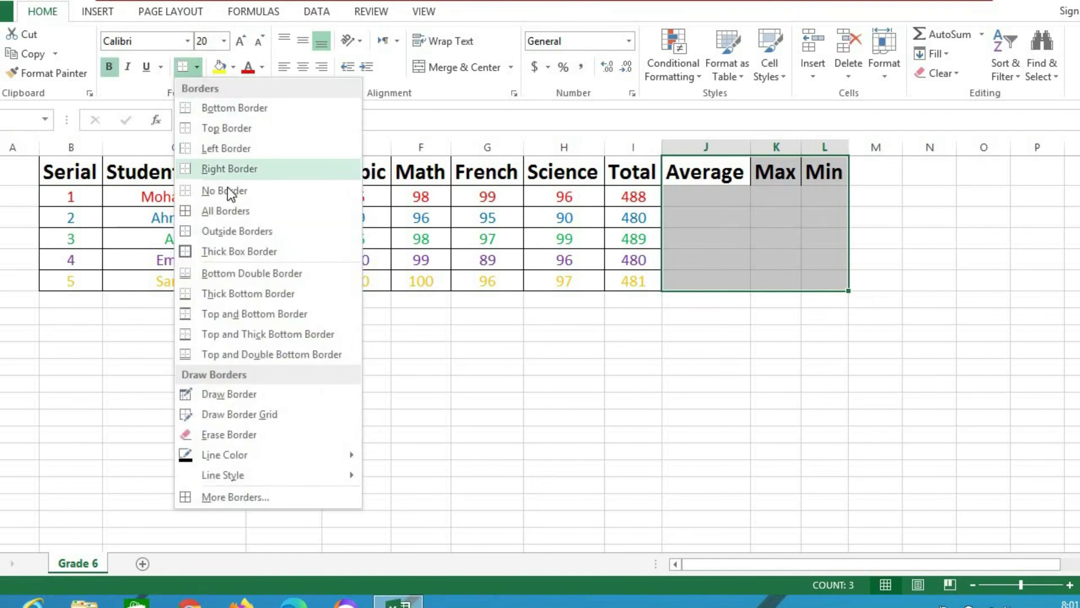
{"action": "left_click", "coordinate": [234, 213]}
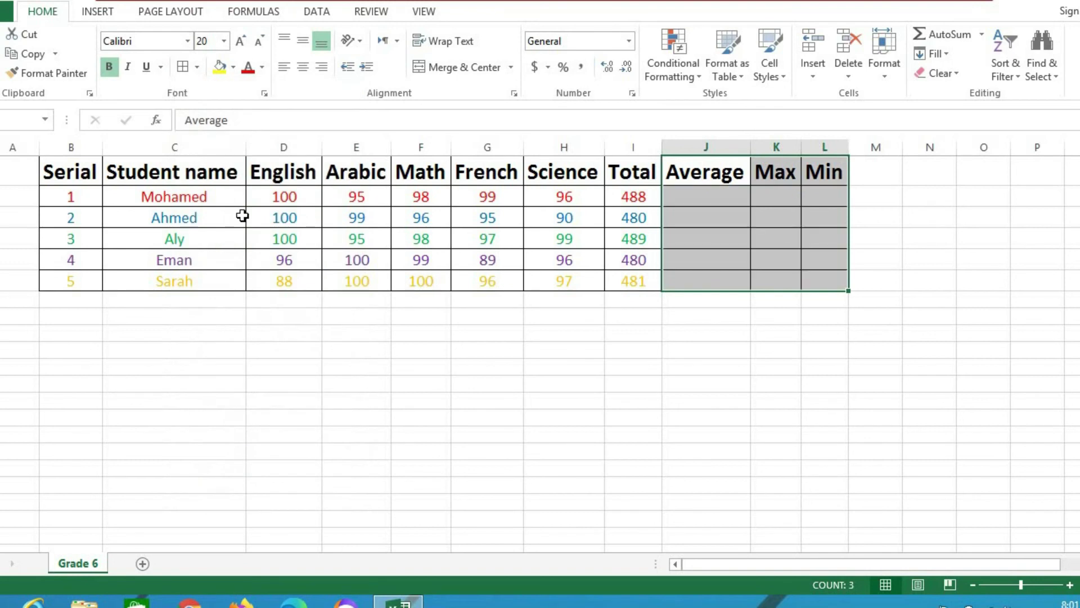
{"action": "left_click", "coordinate": [748, 315]}
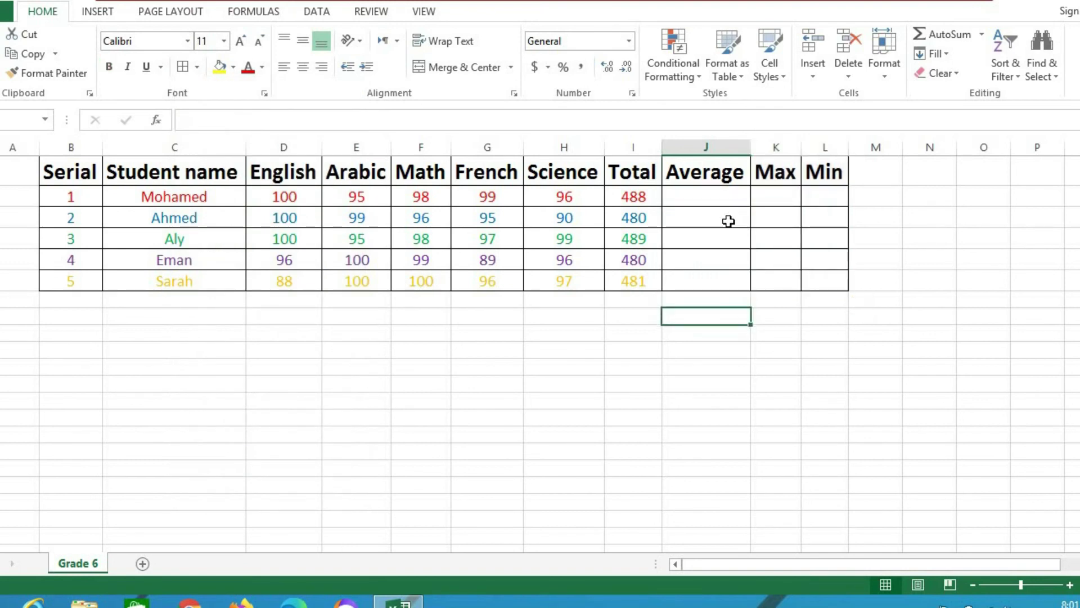
Calculate the serial 1 student's Average over only the five subject marks with =AVERAGE(D2:H2)
{"action": "left_click", "coordinate": [698, 199]}
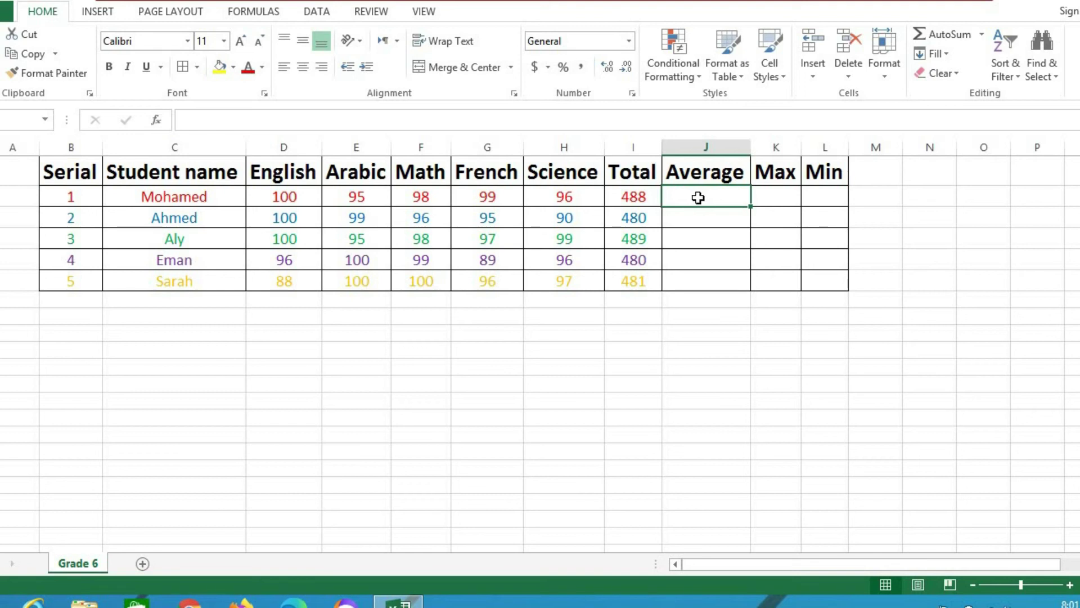
{"action": "left_click", "coordinate": [982, 34]}
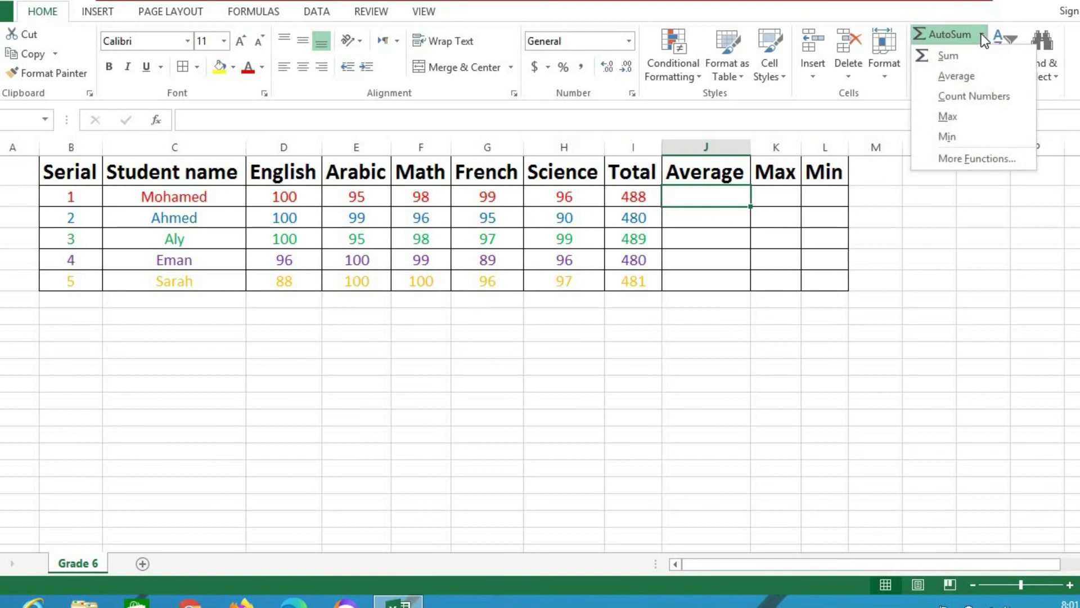
{"action": "left_click", "coordinate": [951, 75]}
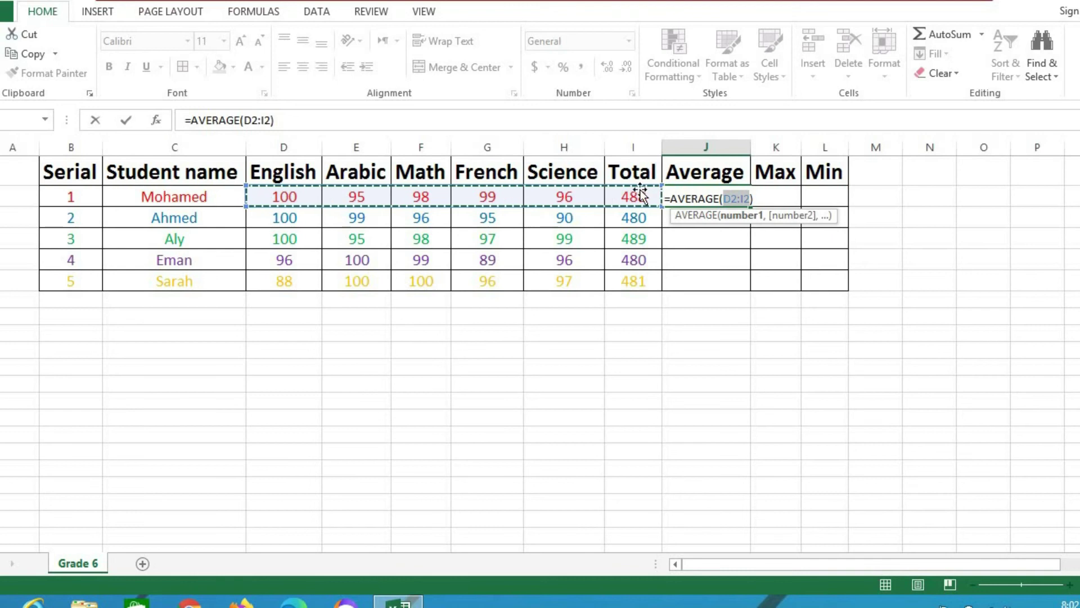
{"action": "left_click", "coordinate": [272, 120]}
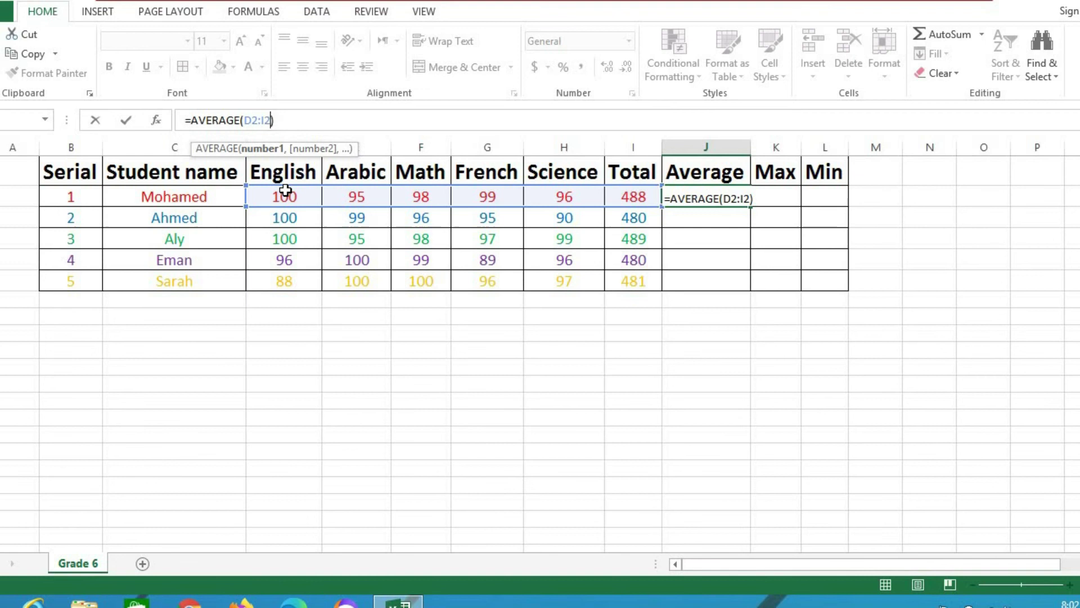
{"action": "key", "text": "Left"}
{"action": "key", "text": "Left"}
{"action": "key", "text": "BackSpace"}
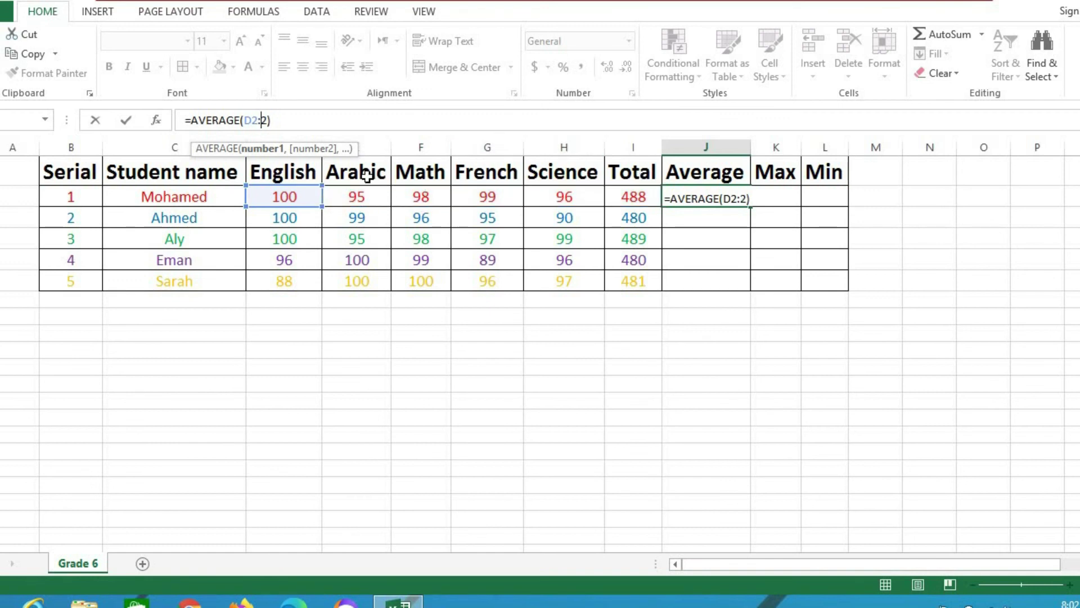
{"action": "type", "text": "H"}
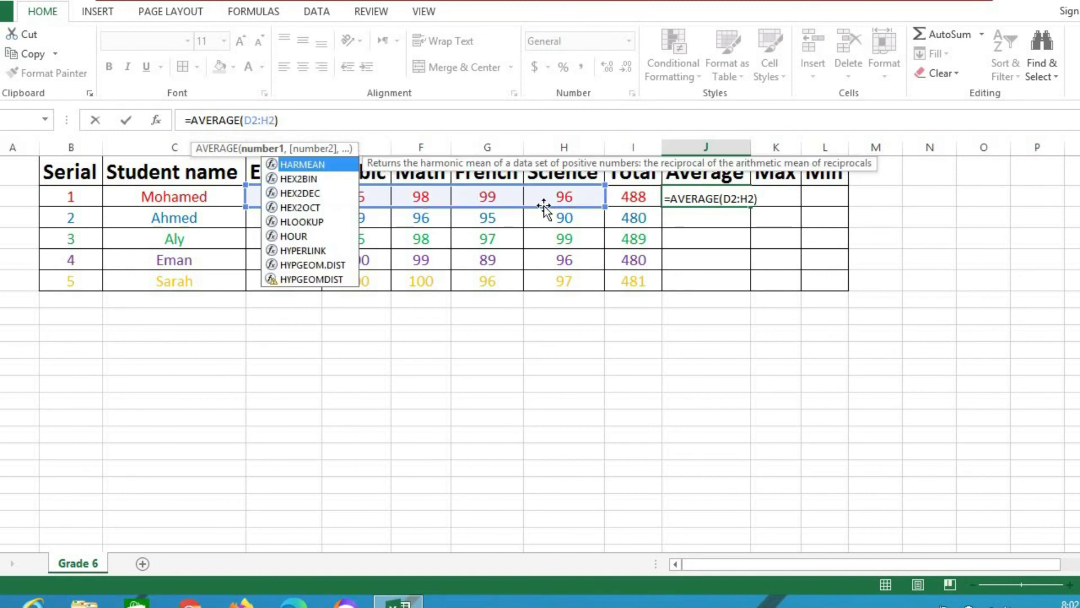
{"action": "left_click", "coordinate": [519, 121]}
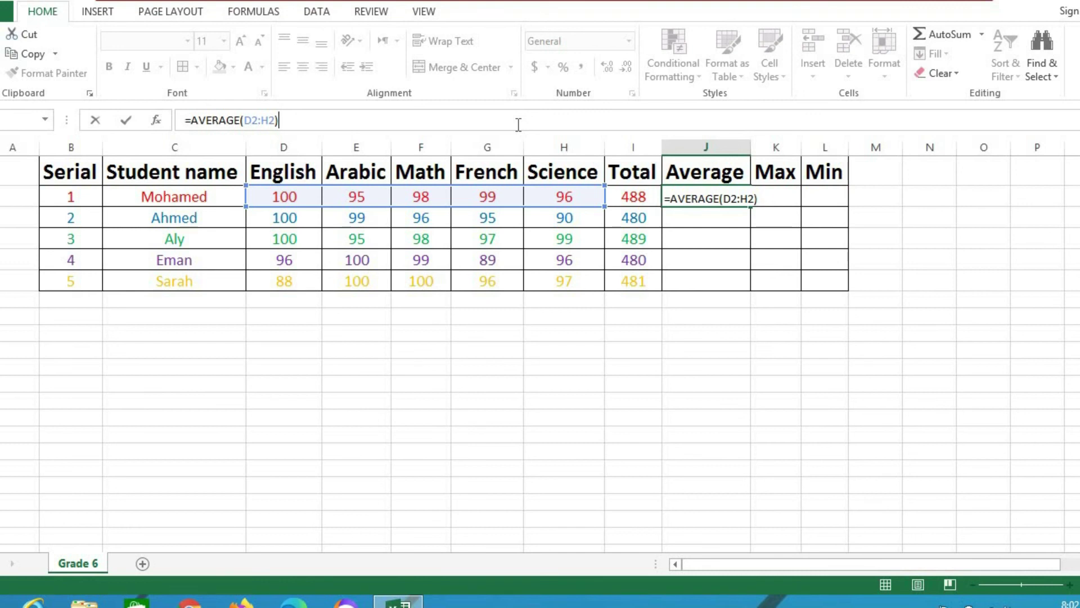
{"action": "key", "text": "Return"}
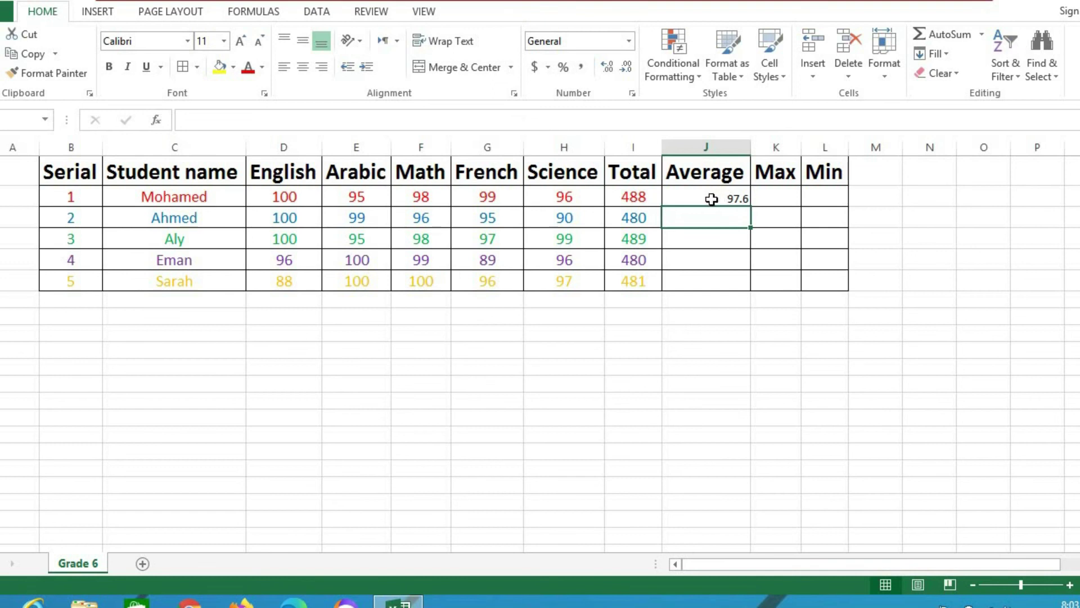
Calculate the serial 1 student's Max over the five subject marks with =MAX(D2:H2)
{"action": "left_click", "coordinate": [786, 198]}
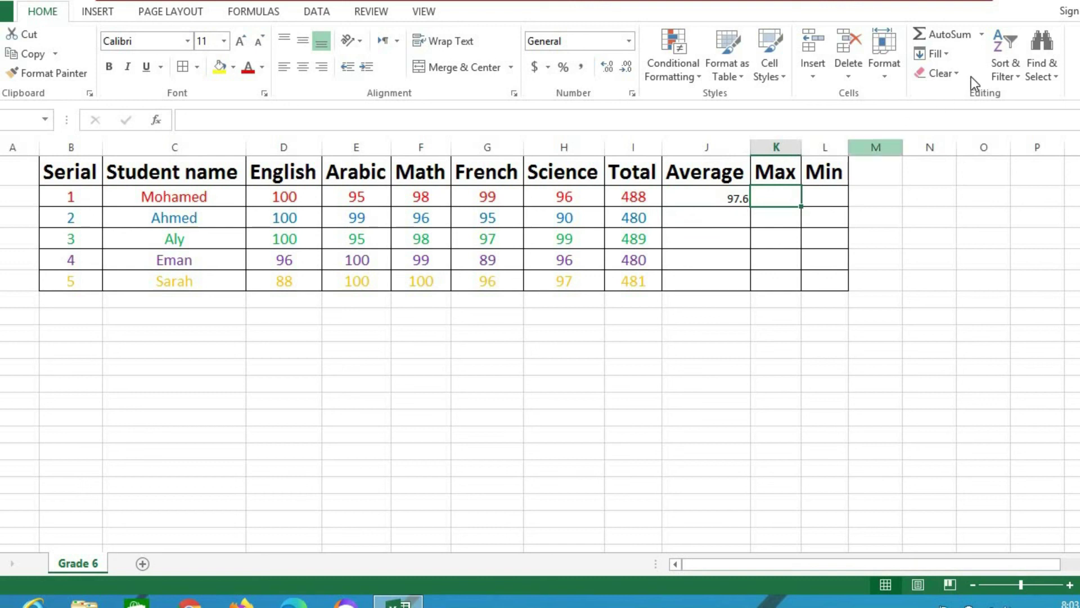
{"action": "left_click", "coordinate": [981, 35]}
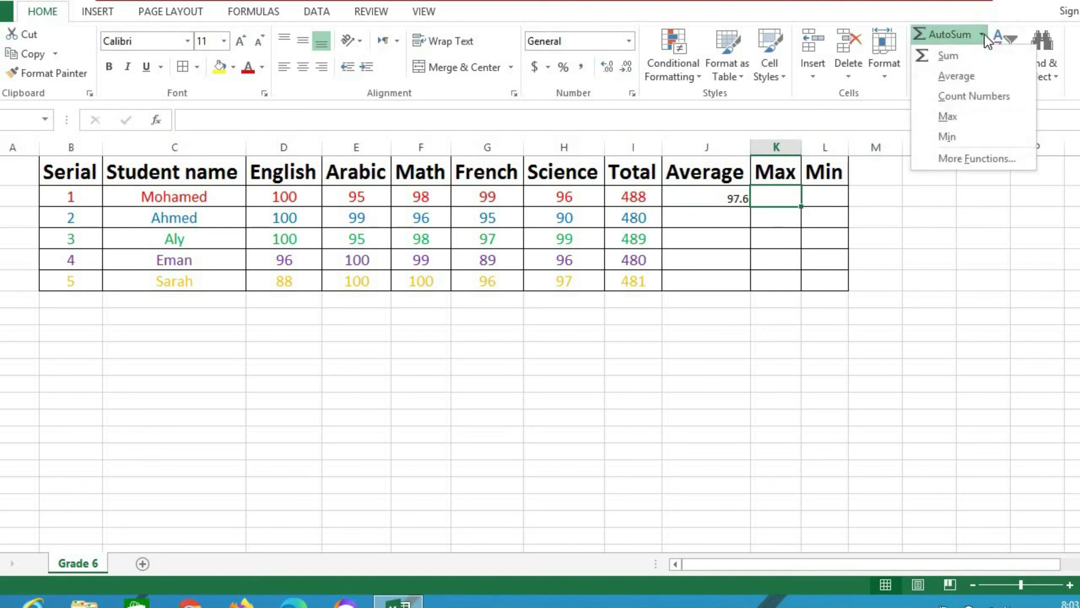
{"action": "left_click", "coordinate": [948, 117]}
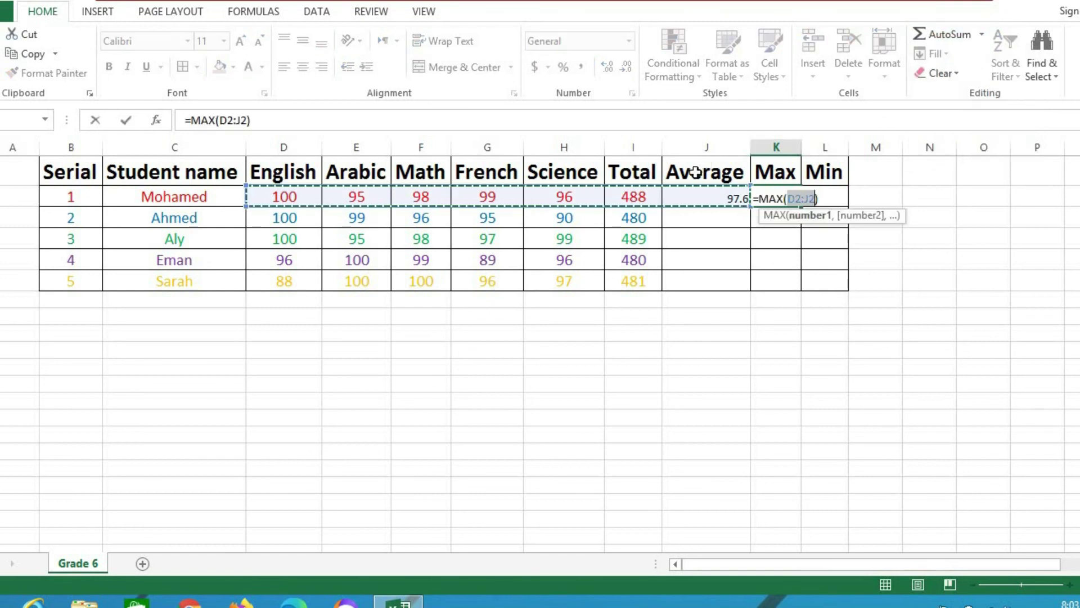
{"action": "left_click", "coordinate": [238, 120]}
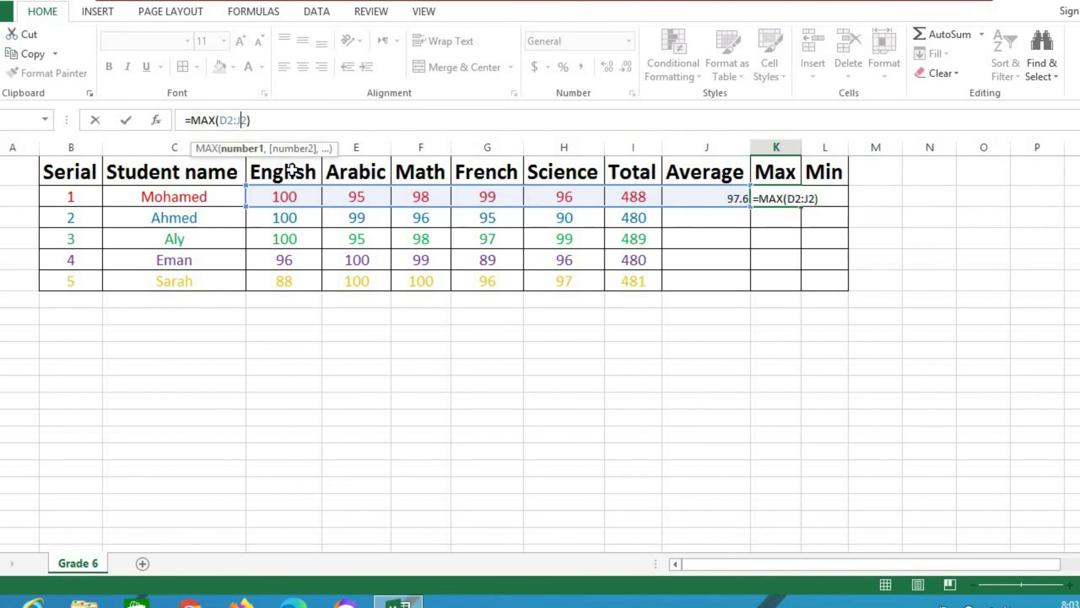
{"action": "key", "text": "Delete"}
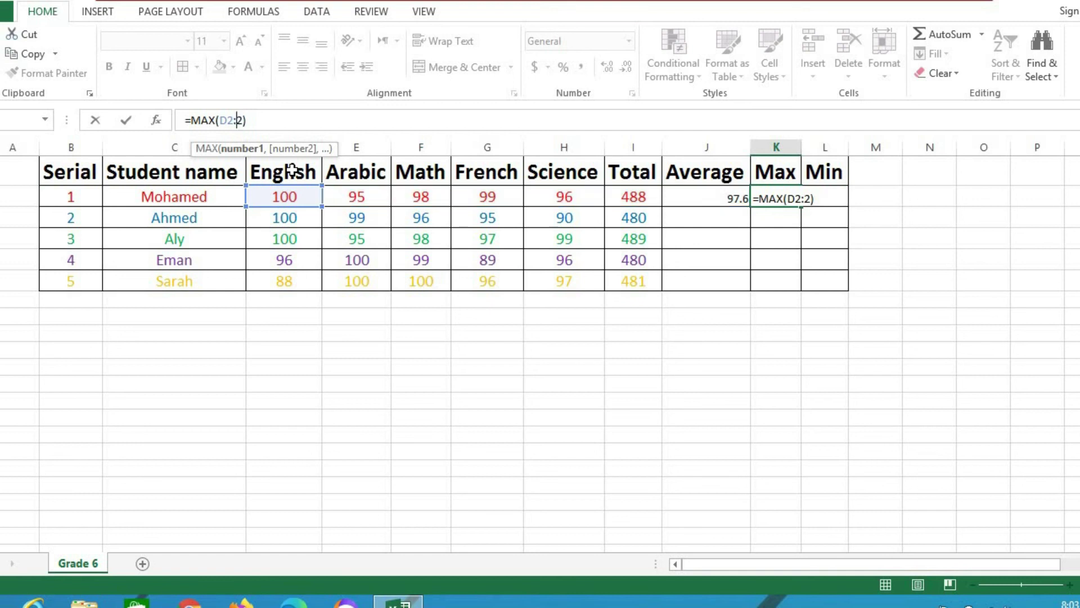
{"action": "type", "text": "H"}
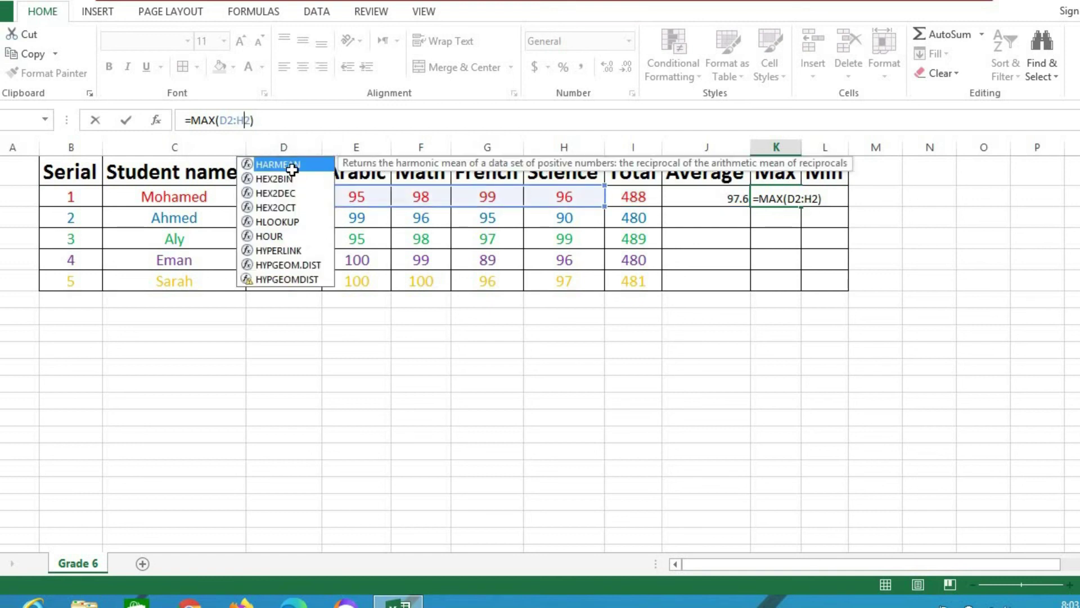
{"action": "key", "text": "Return"}
Calculate the serial 1 student's Min over the five subject marks with =MIN(D2:H2)
{"action": "left_click", "coordinate": [829, 197]}
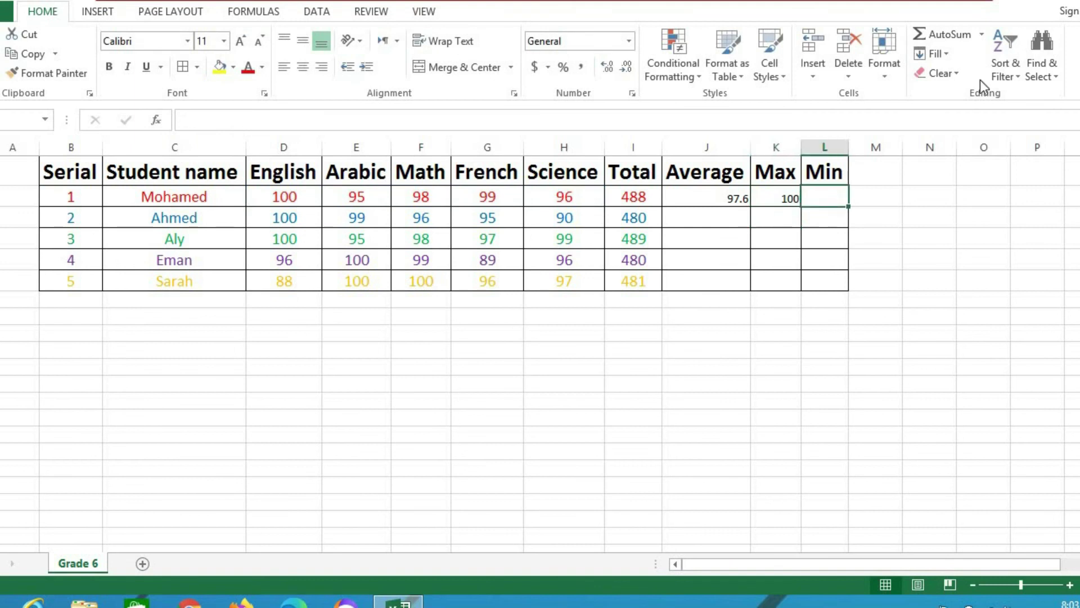
{"action": "left_click", "coordinate": [981, 34]}
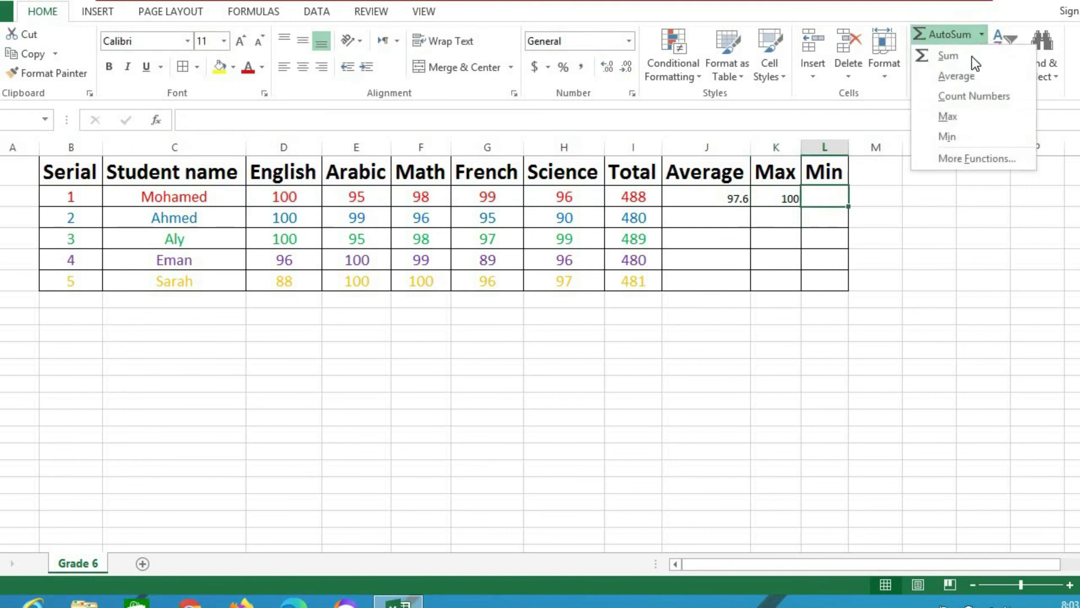
{"action": "left_click", "coordinate": [950, 140]}
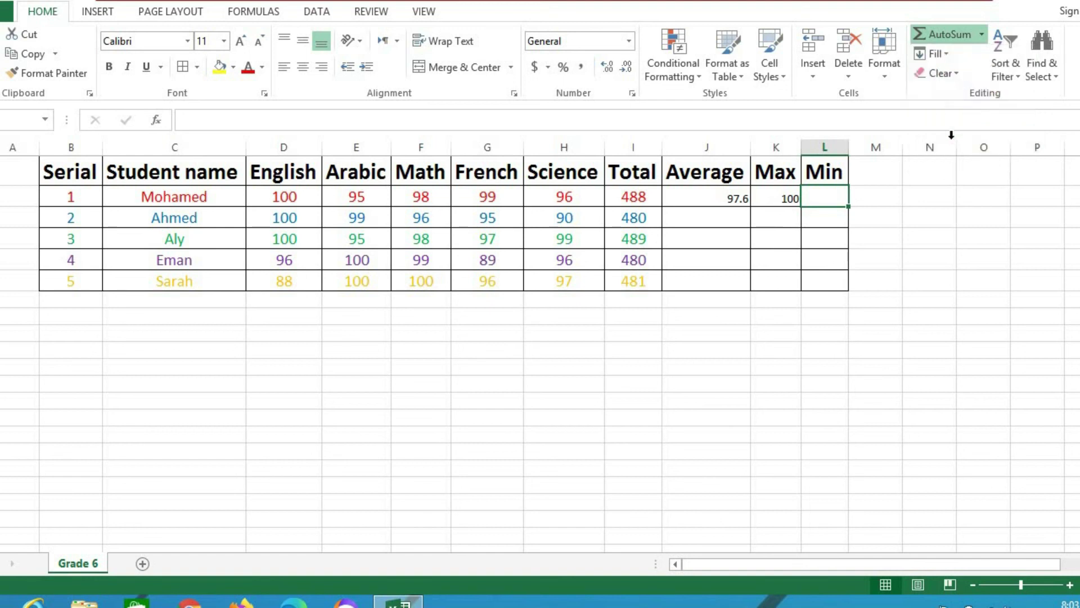
{"action": "left_click", "coordinate": [249, 121]}
{"action": "key", "text": "BackSpace"}
{"action": "type", "text": "H"}
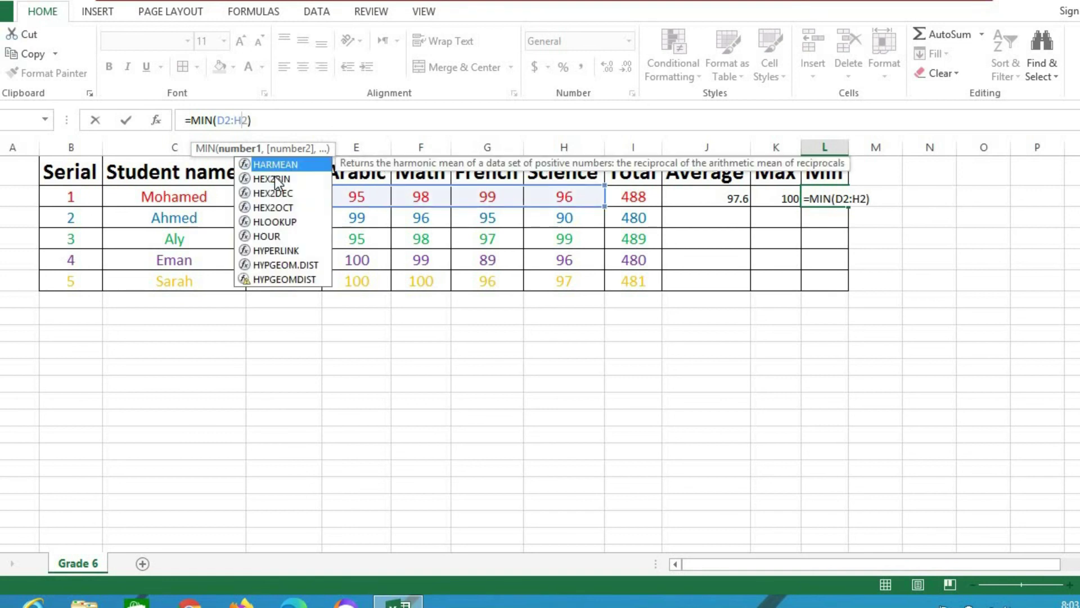
{"action": "key", "text": "Return"}
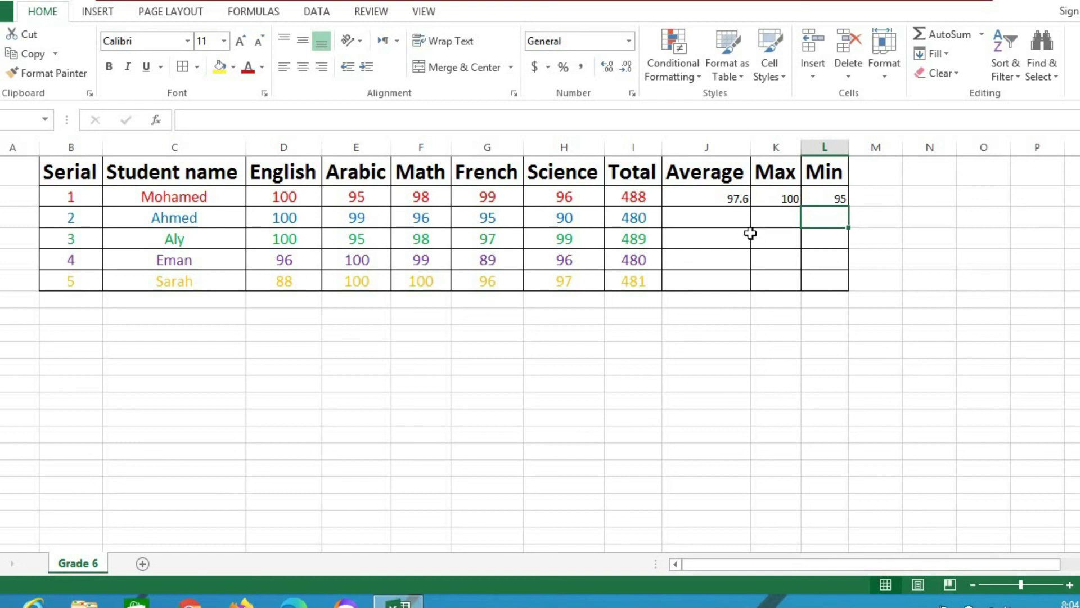
Fill the Average, Max and Min formulas down from the serial 1 row through the serial 5 row
{"action": "left_click", "coordinate": [718, 197]}
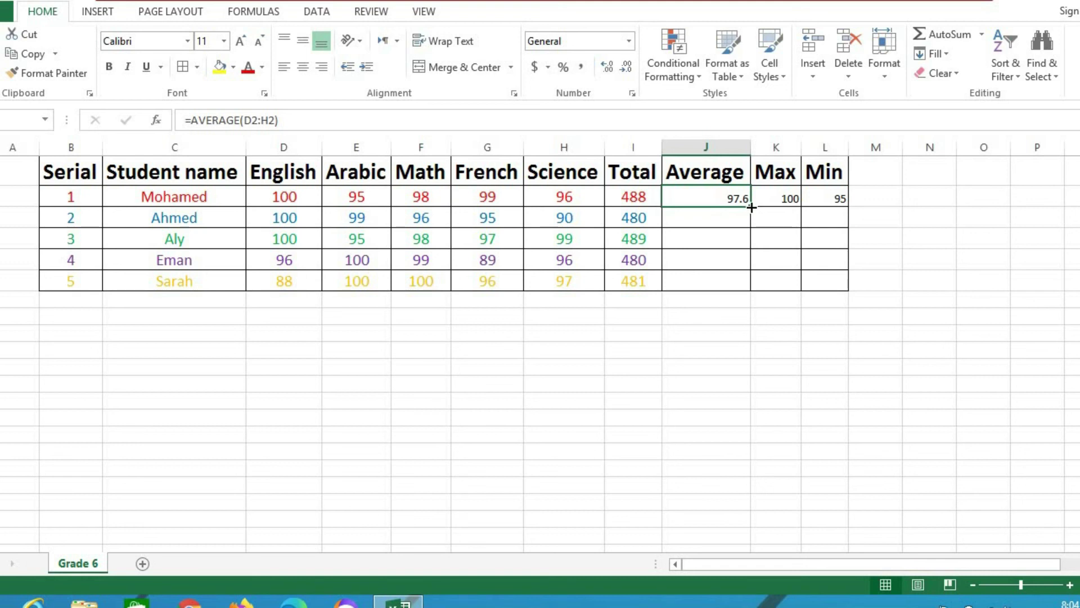
{"action": "left_click_drag", "start_coordinate": [752, 208], "coordinate": [752, 208]}
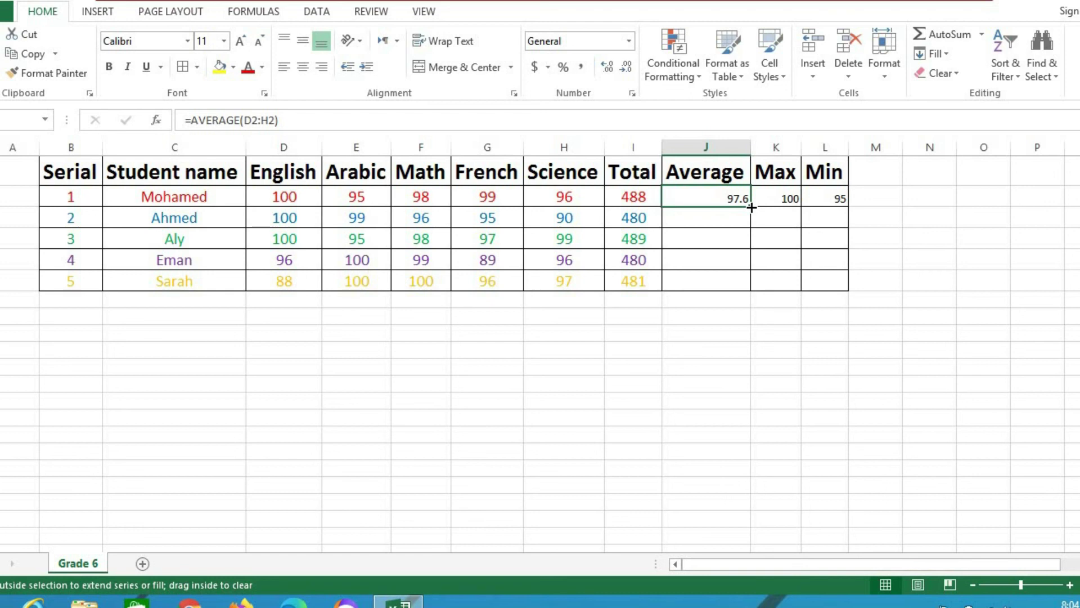
{"action": "left_click_drag", "start_coordinate": [751, 207], "coordinate": [742, 290]}
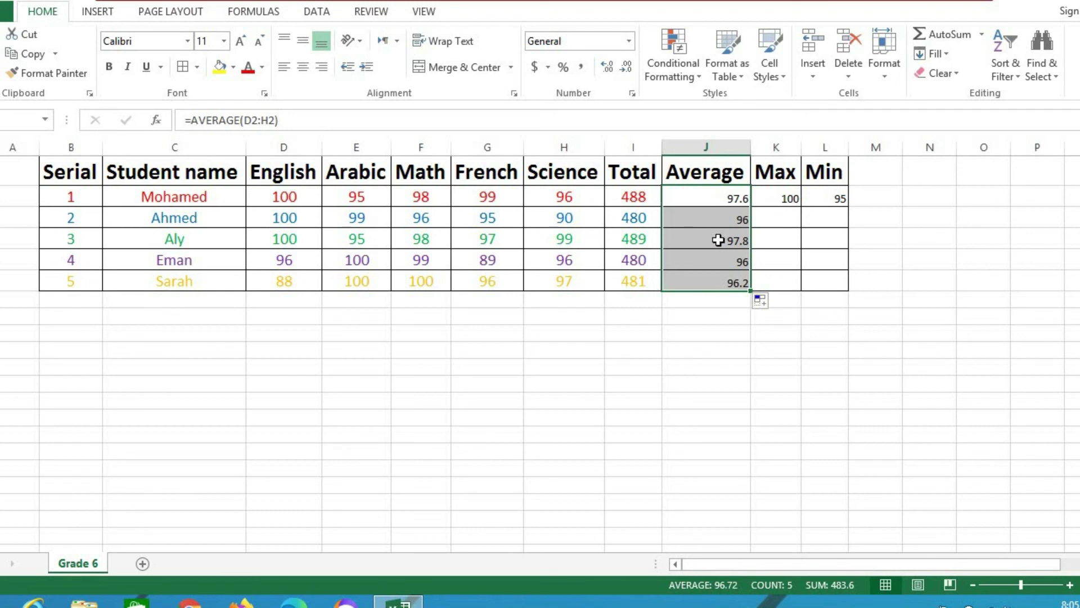
{"action": "left_click", "coordinate": [787, 195]}
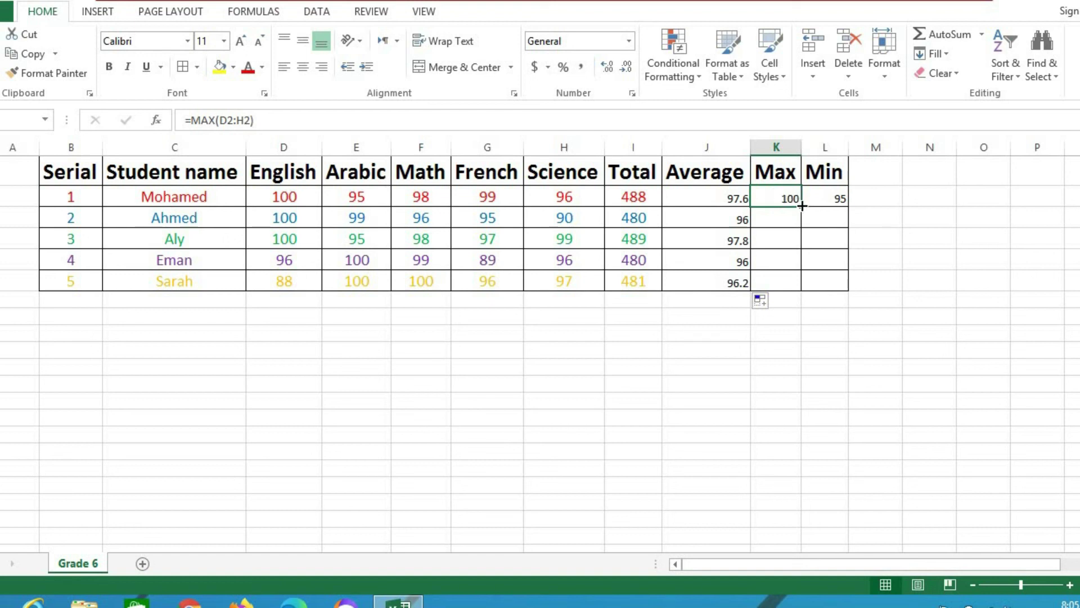
{"action": "left_click_drag", "start_coordinate": [802, 206], "coordinate": [798, 283]}
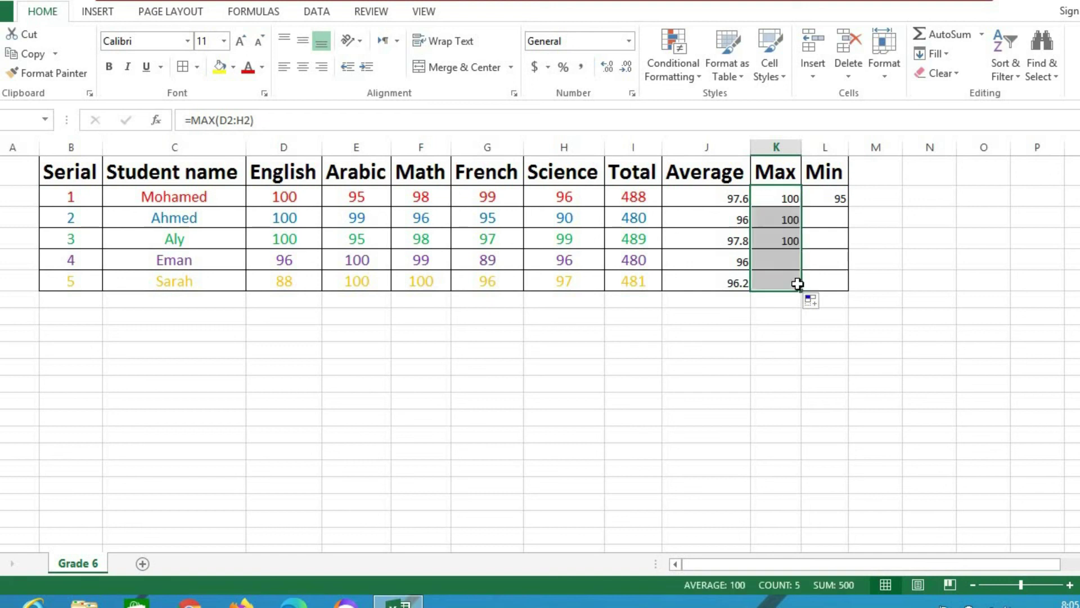
{"action": "left_click", "coordinate": [832, 200]}
{"action": "left_click_drag", "start_coordinate": [850, 206], "coordinate": [841, 283]}
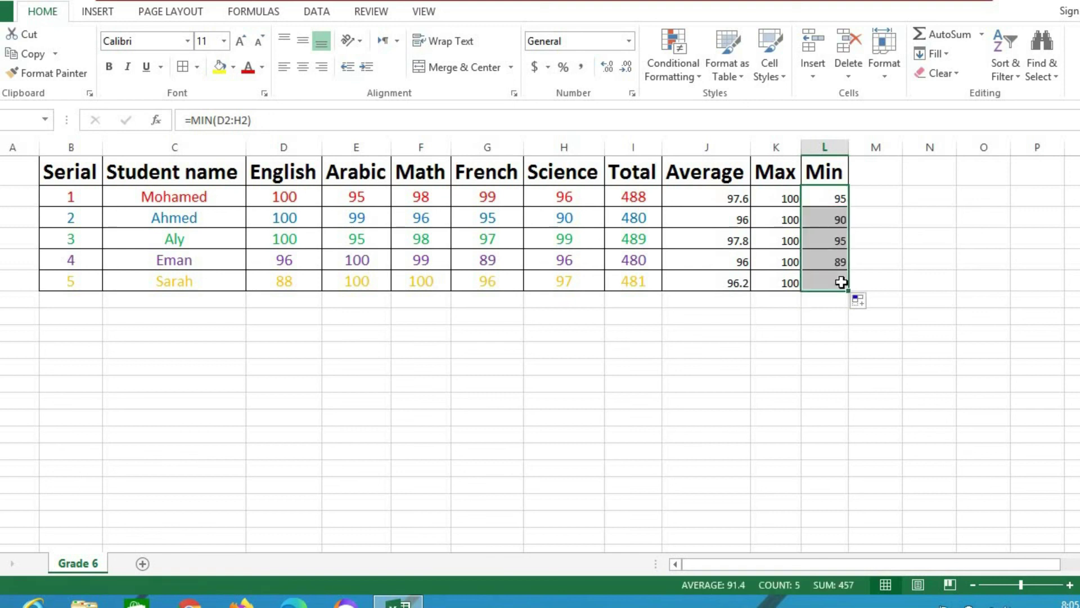
{"action": "left_click", "coordinate": [773, 363]}
Set the Average, Max and Min values in J2:L6 to font size 14 and centre them vertically and horizontally
{"action": "left_click_drag", "start_coordinate": [692, 195], "coordinate": [818, 277]}
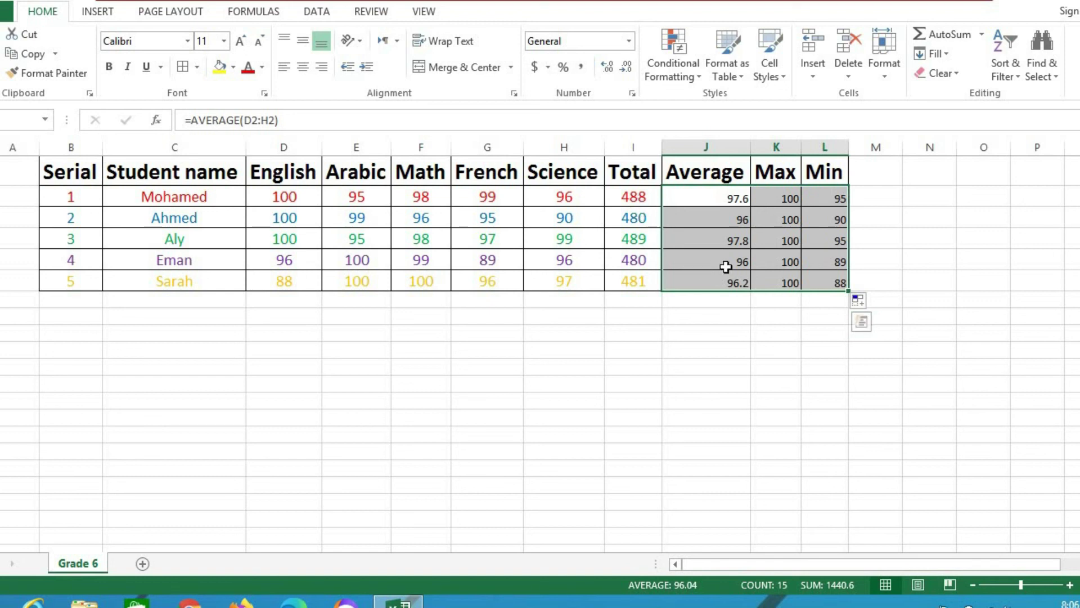
{"action": "left_click", "coordinate": [634, 202]}
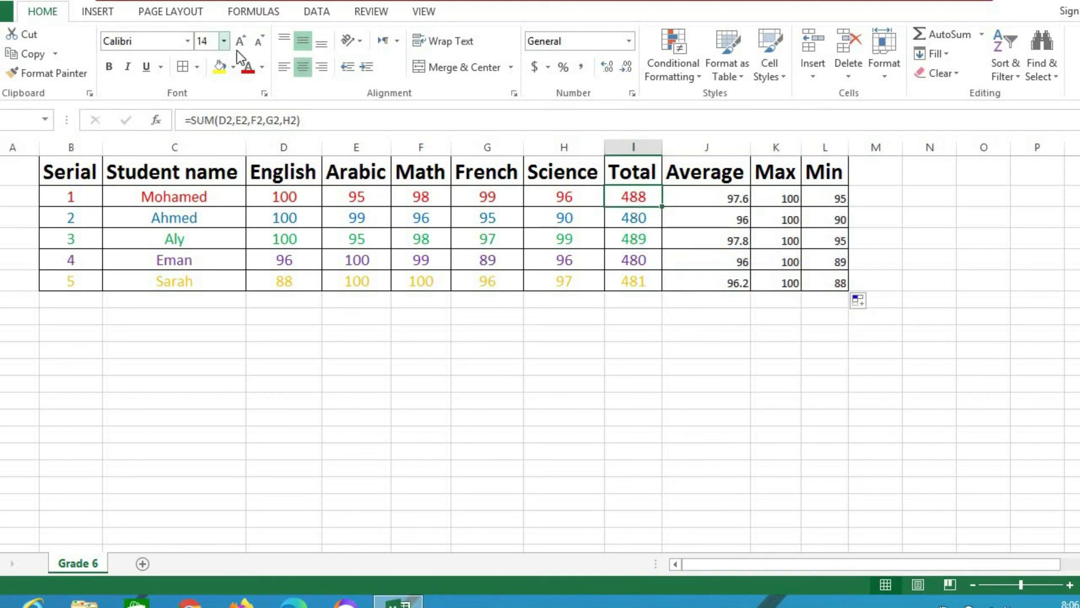
{"action": "left_click_drag", "start_coordinate": [699, 195], "coordinate": [823, 272]}
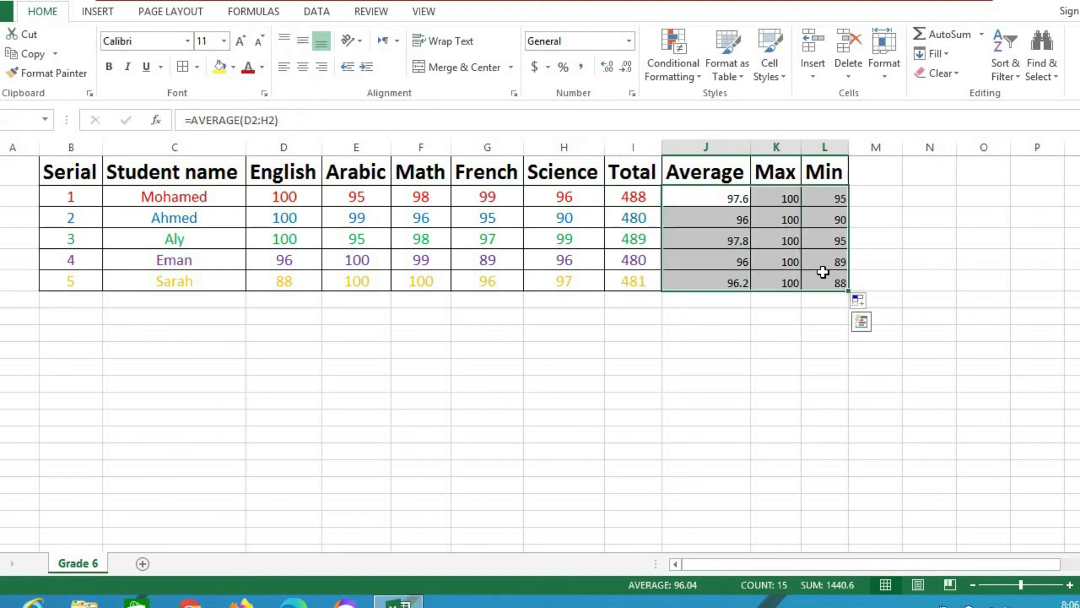
{"action": "left_click", "coordinate": [224, 41]}
{"action": "left_click", "coordinate": [206, 139]}
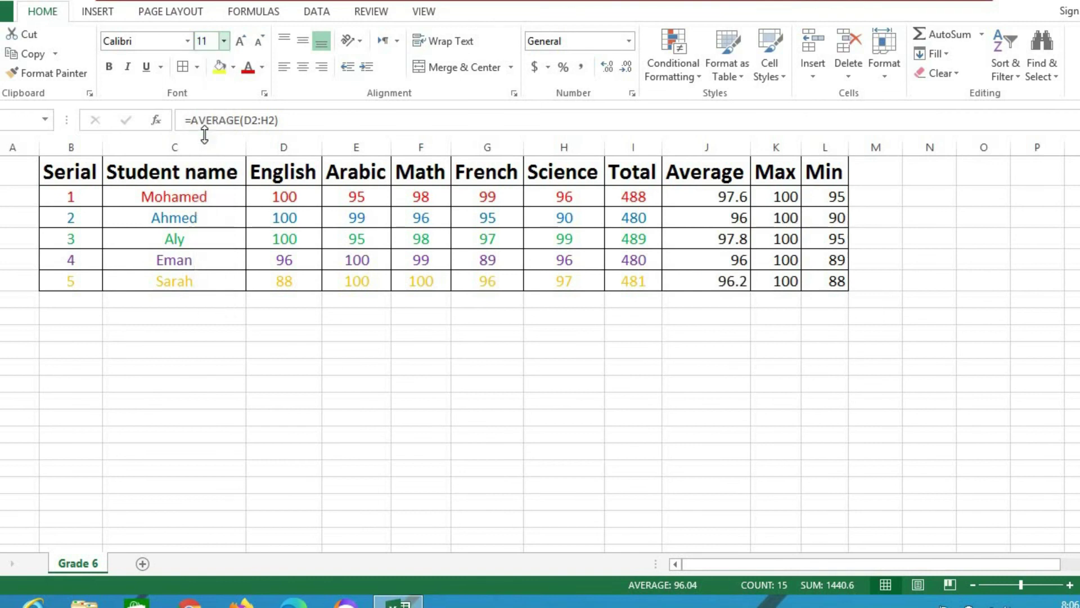
{"action": "left_click", "coordinate": [299, 45]}
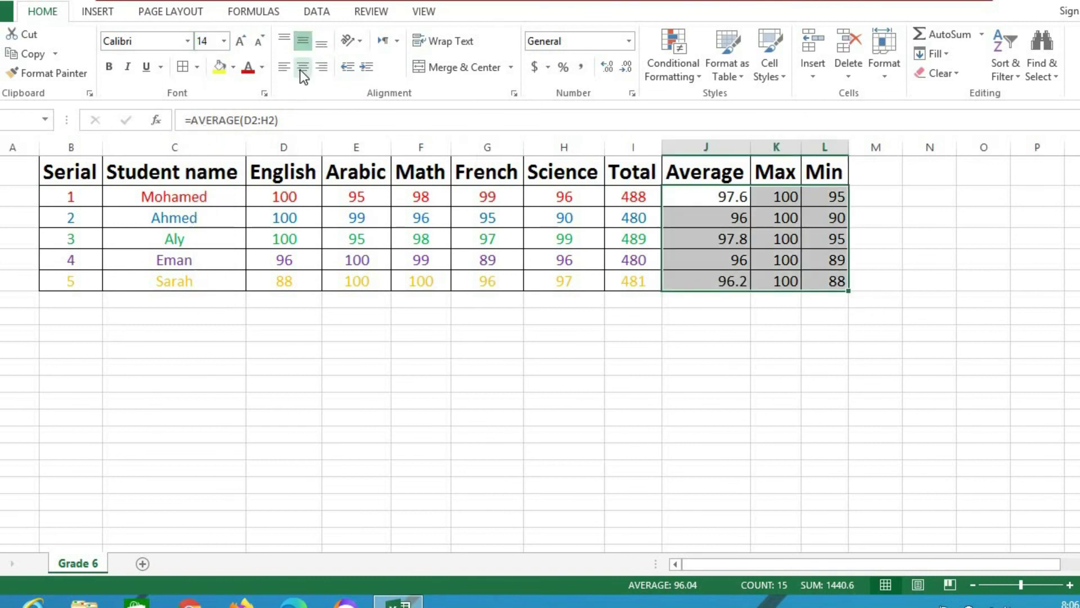
{"action": "left_click", "coordinate": [301, 70]}
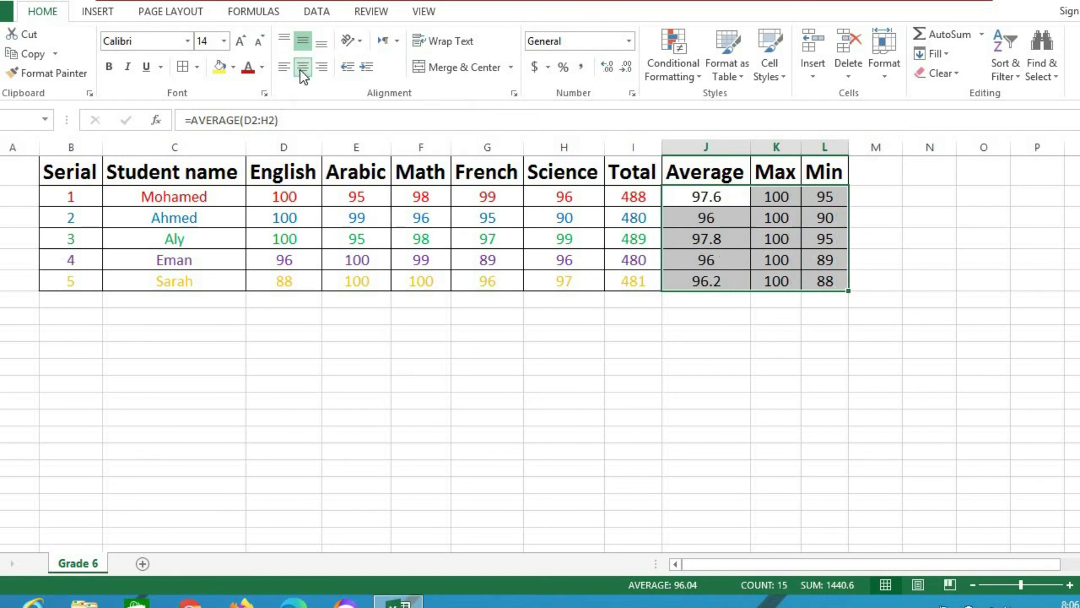
Colour the serial 1 student's Average, Max and Min values red to match the rest of the row
{"action": "left_click", "coordinate": [696, 199]}
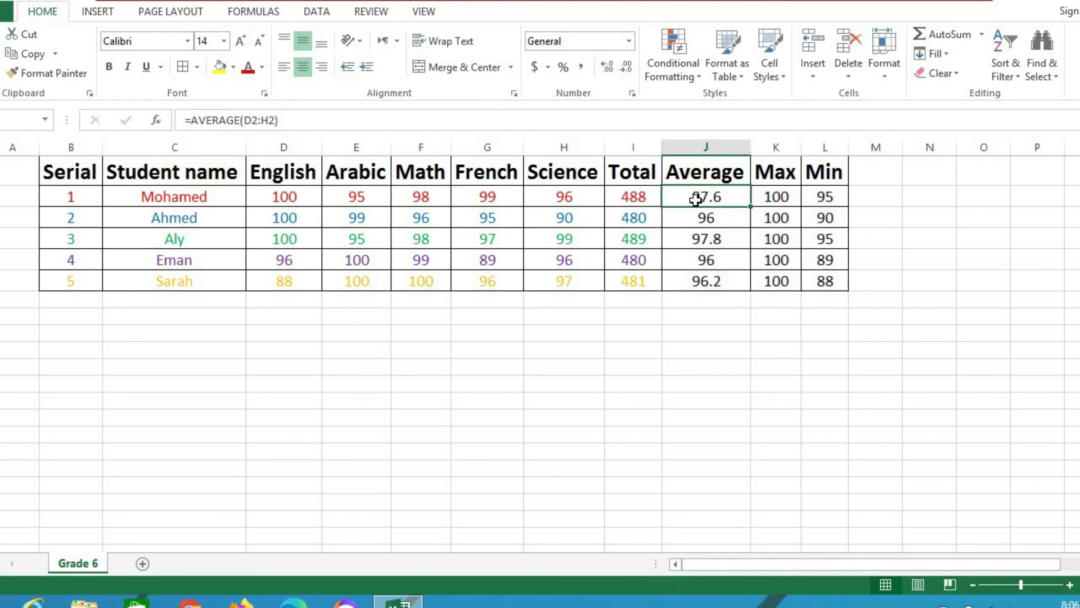
{"action": "left_click_drag", "start_coordinate": [696, 199], "coordinate": [825, 196]}
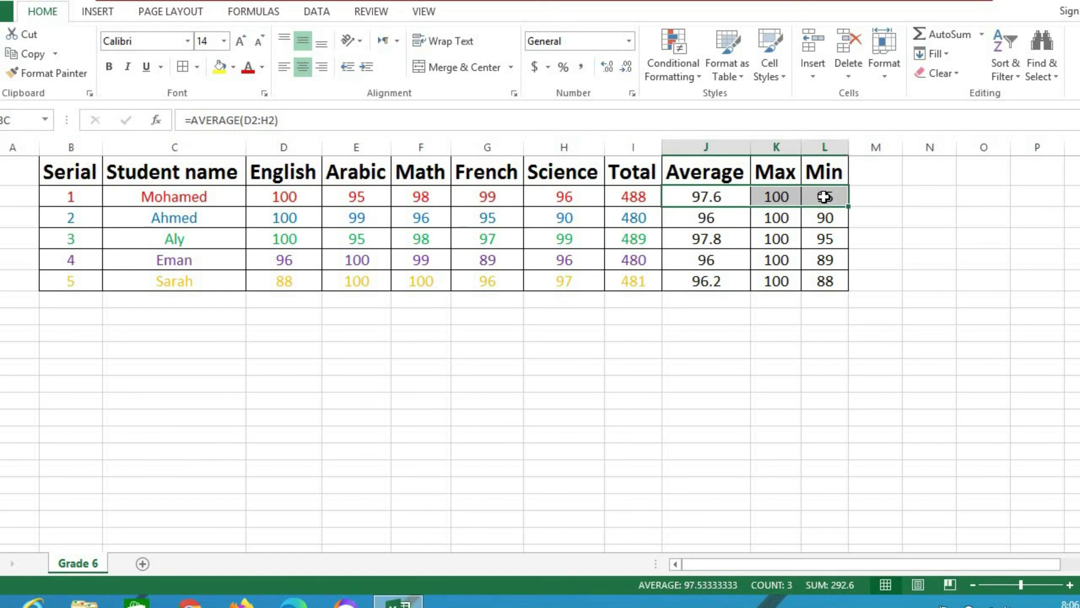
{"action": "left_click", "coordinate": [262, 69]}
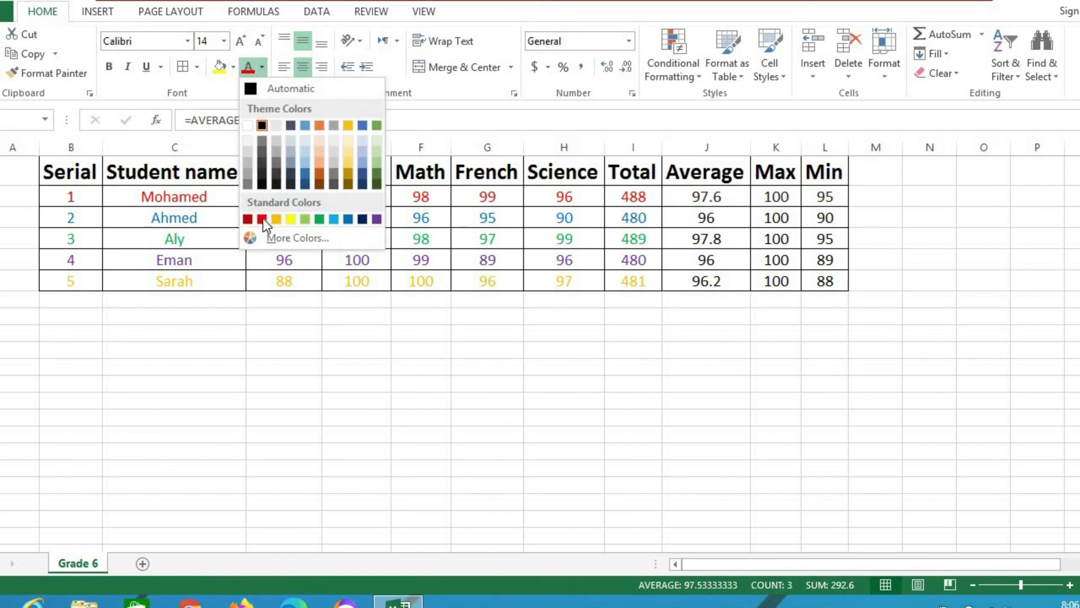
{"action": "left_click", "coordinate": [263, 218]}
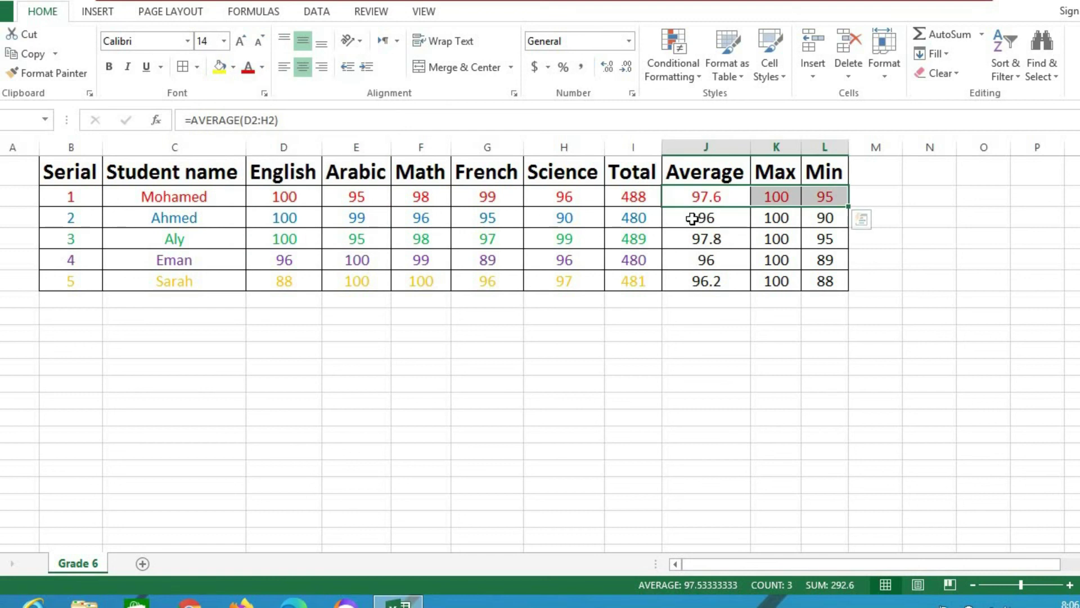
Colour the serial 2 student's Average, Max and Min values standard blue to match the rest of the row
{"action": "left_click_drag", "start_coordinate": [692, 218], "coordinate": [819, 215]}
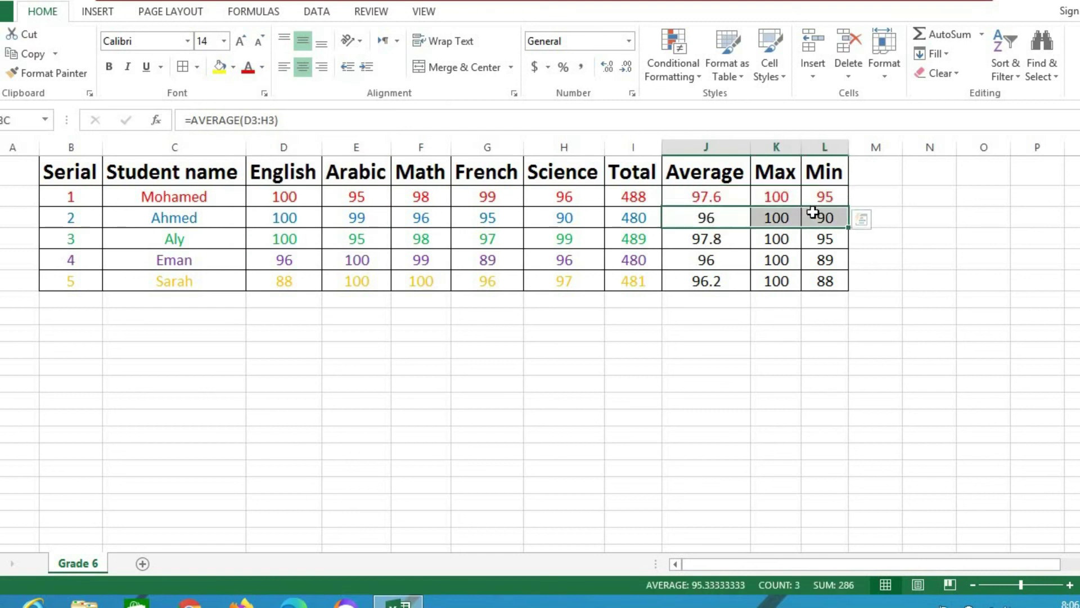
{"action": "left_click", "coordinate": [262, 66]}
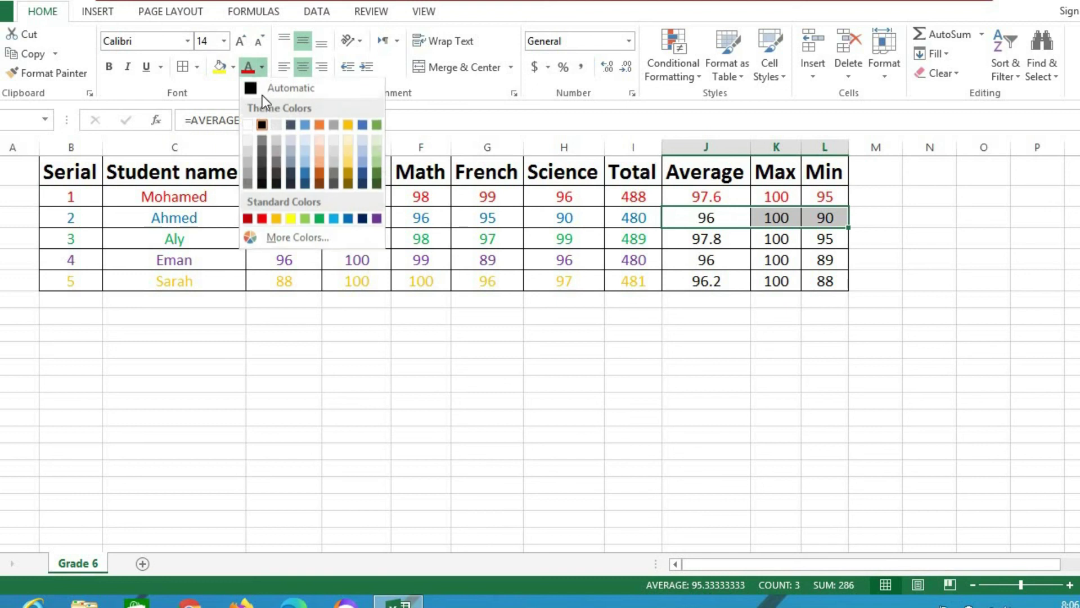
{"action": "left_click", "coordinate": [304, 125]}
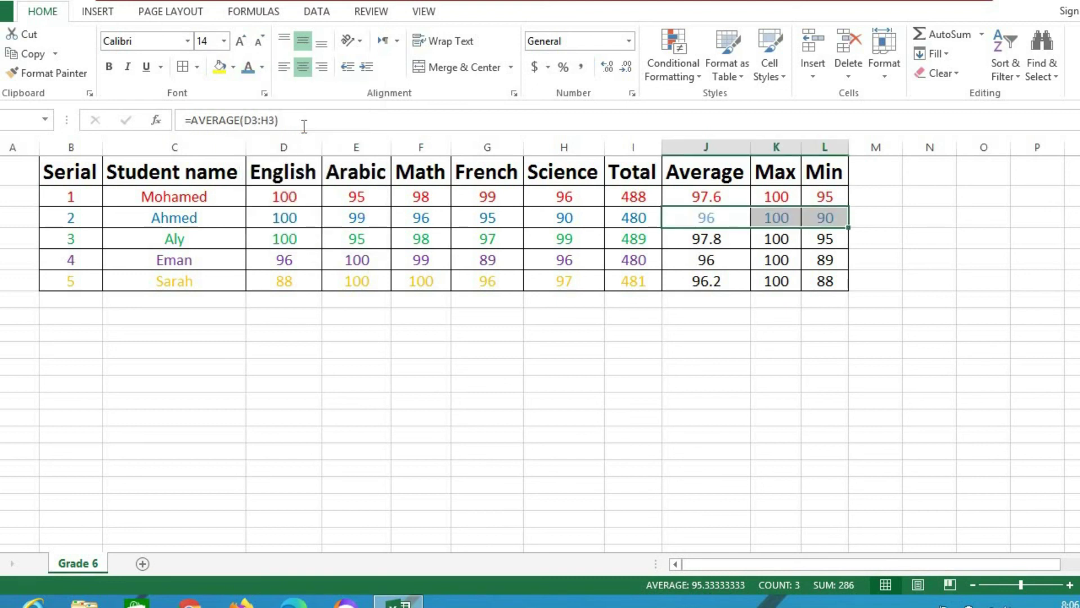
{"action": "left_click", "coordinate": [261, 70]}
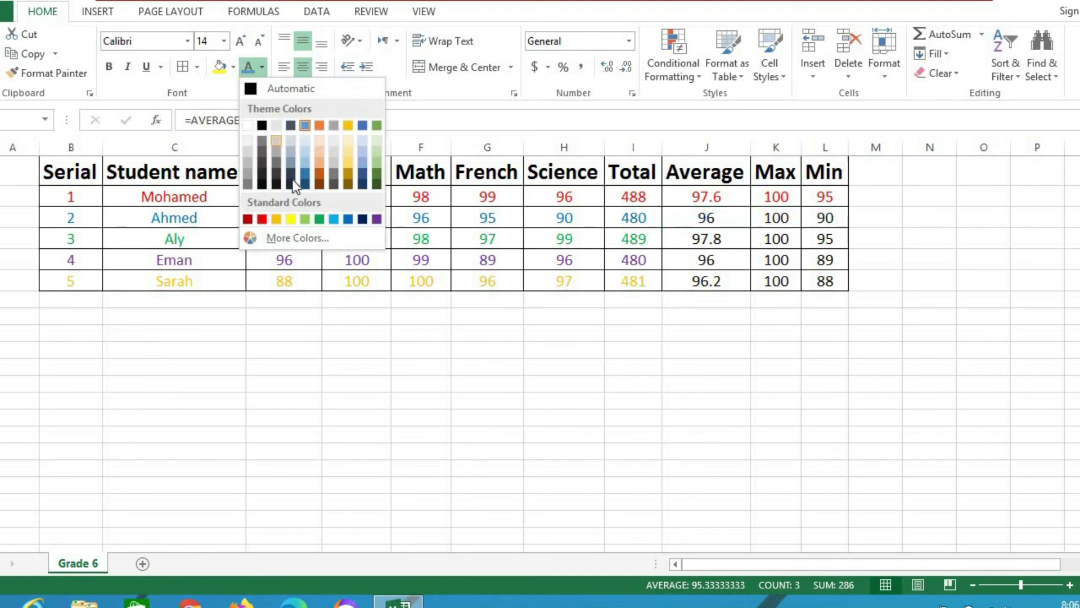
{"action": "left_click", "coordinate": [349, 219]}
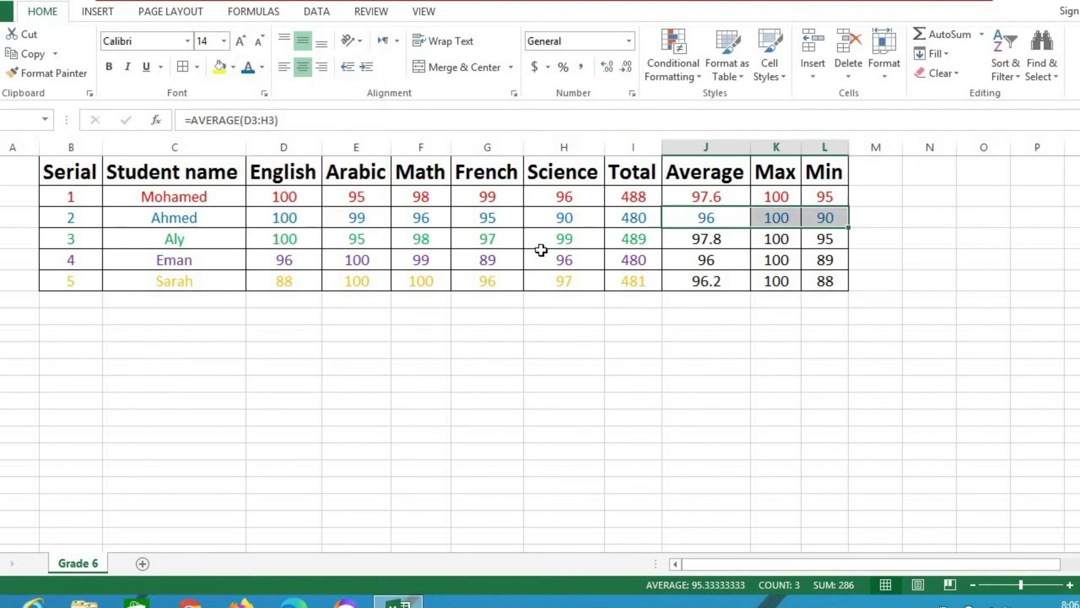
Colour the serial 3 student's Average, Max and Min values standard green to match the rest of the row
{"action": "left_click", "coordinate": [703, 243]}
{"action": "left_click_drag", "start_coordinate": [704, 243], "coordinate": [825, 237]}
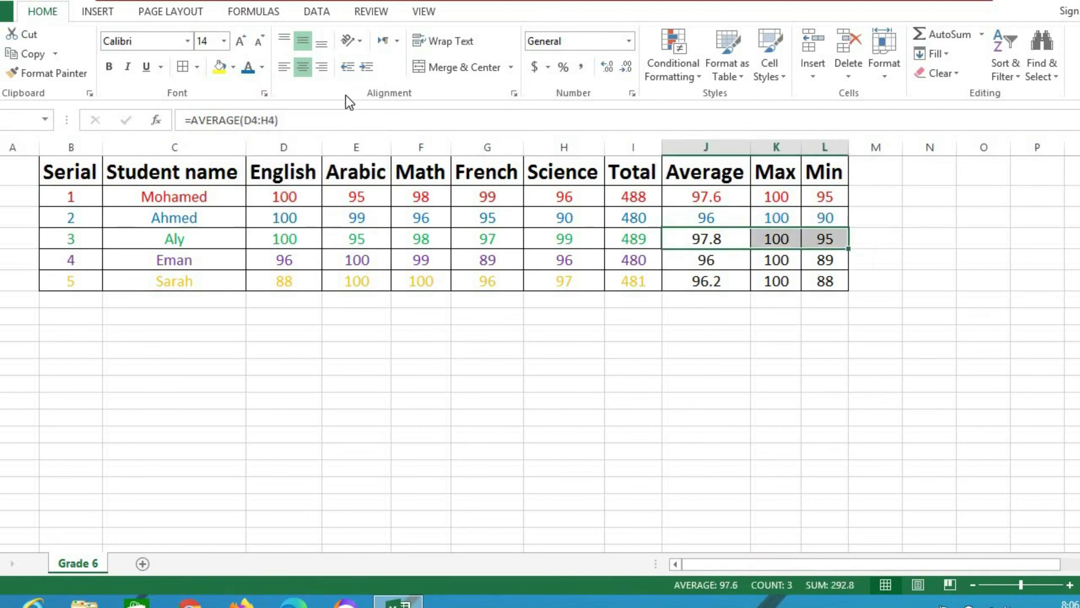
{"action": "left_click", "coordinate": [260, 71]}
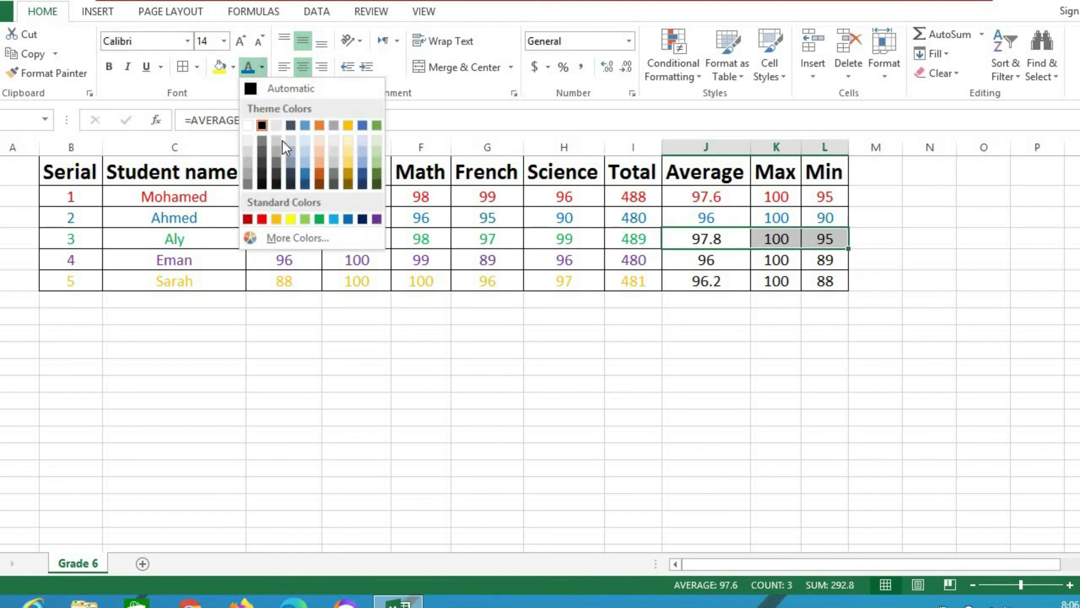
{"action": "left_click", "coordinate": [320, 217]}
Colour the serial 4 student's Average, Max and Min values purple to match the rest of the row
{"action": "left_click_drag", "start_coordinate": [699, 262], "coordinate": [820, 257]}
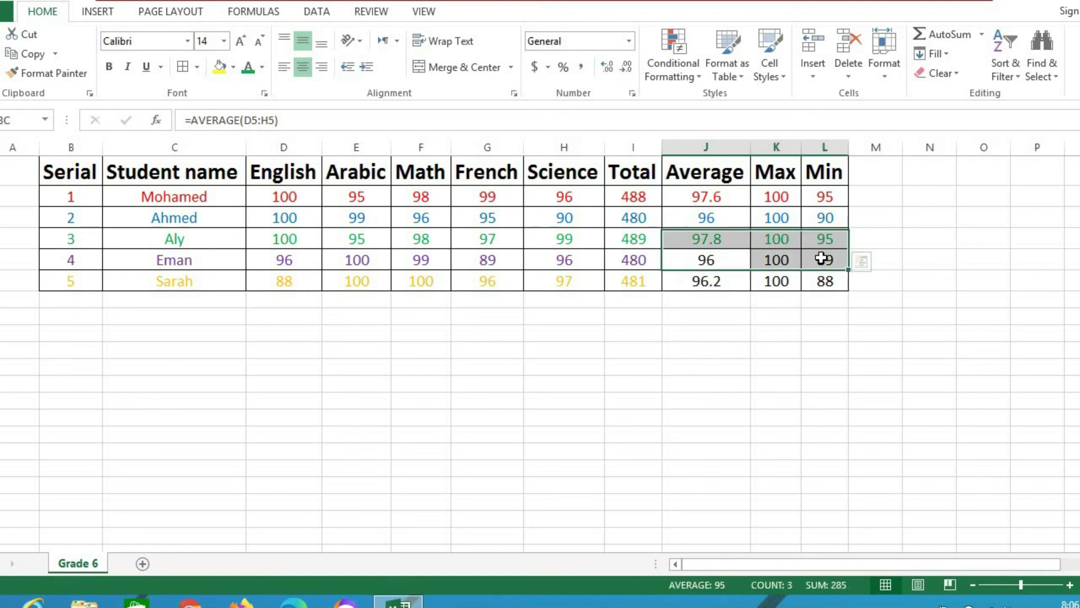
{"action": "left_click", "coordinate": [261, 68]}
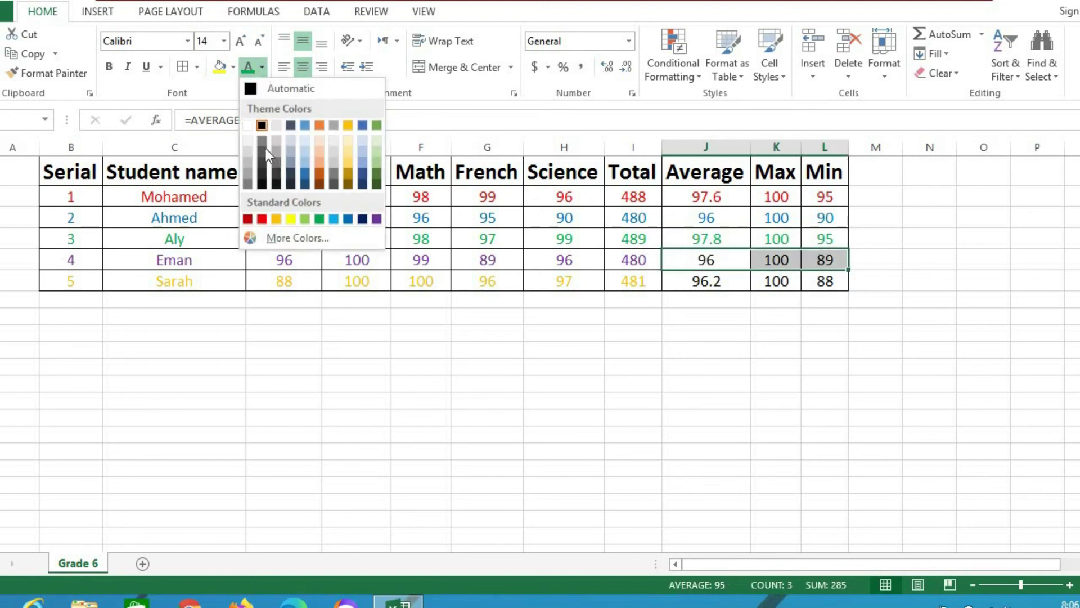
{"action": "left_click", "coordinate": [374, 219]}
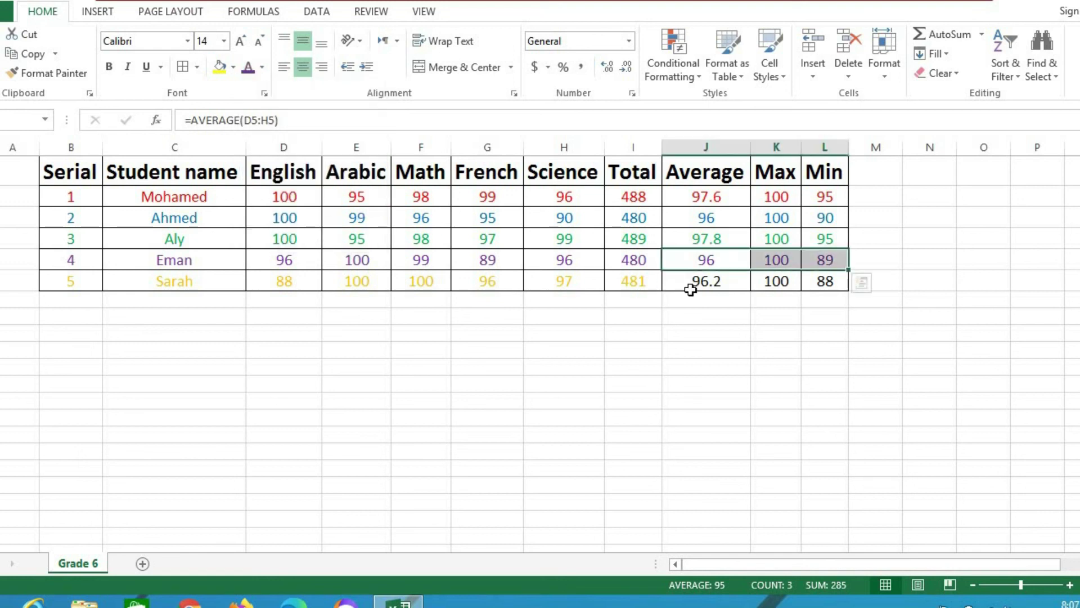
Colour the serial 5 student's Average, Max and Min values standard orange to match the row, and deselect the cells
{"action": "left_click_drag", "start_coordinate": [691, 283], "coordinate": [825, 280]}
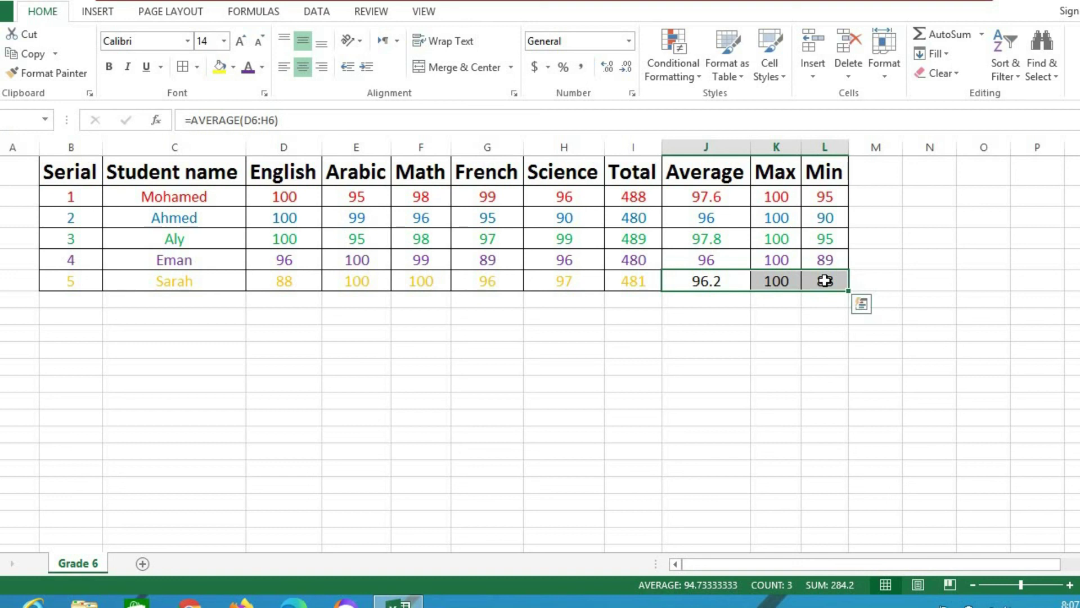
{"action": "left_click", "coordinate": [262, 67]}
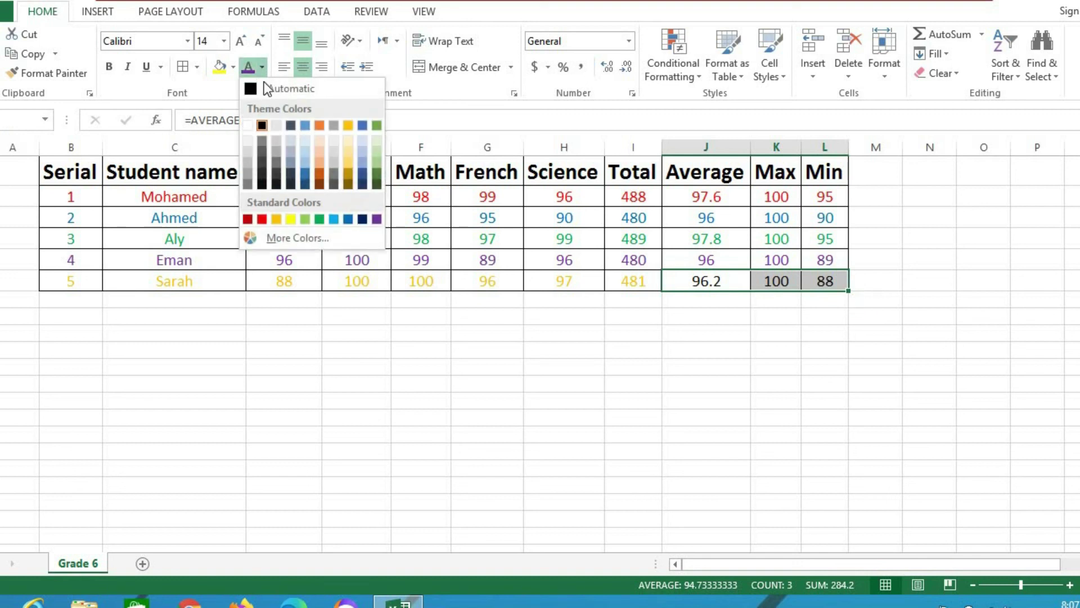
{"action": "left_click", "coordinate": [276, 219]}
{"action": "left_click", "coordinate": [788, 351]}
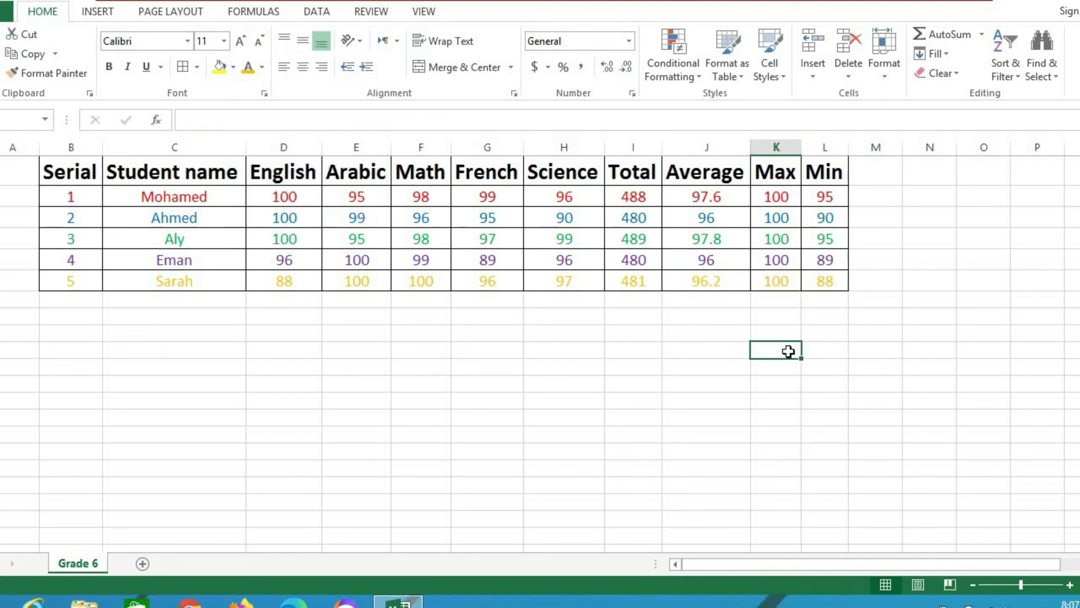